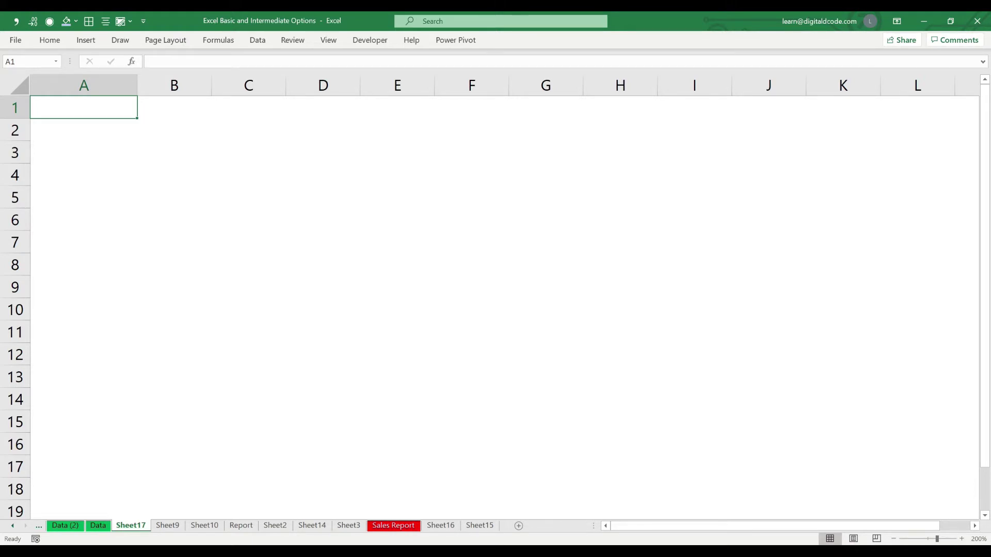
# Enter "Freeze Row" in cell G1 and copy it into G2.
pyautogui.click(546, 107)
pyautogui.write('Freee')
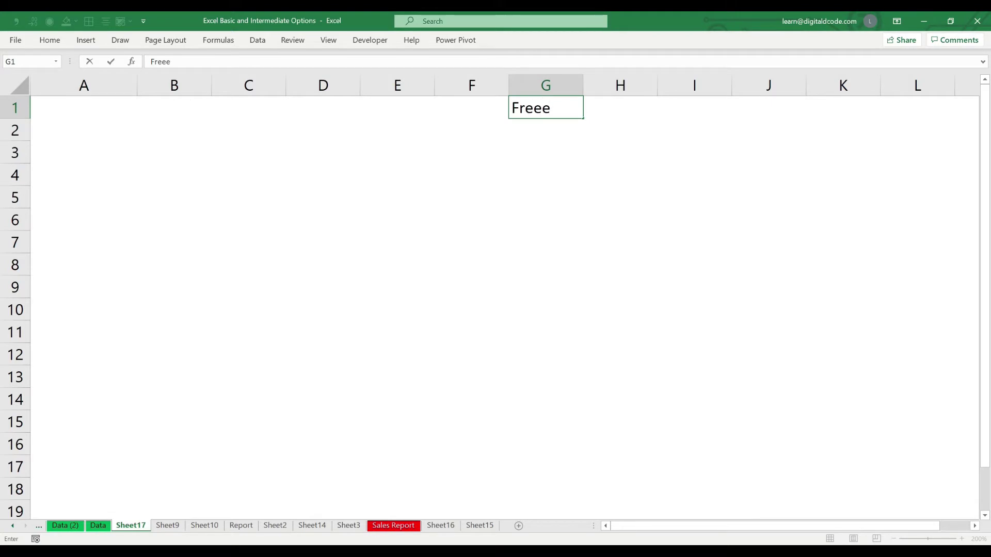
pyautogui.press('BackSpace')
pyautogui.write('ze Row')
pyautogui.press('Return')
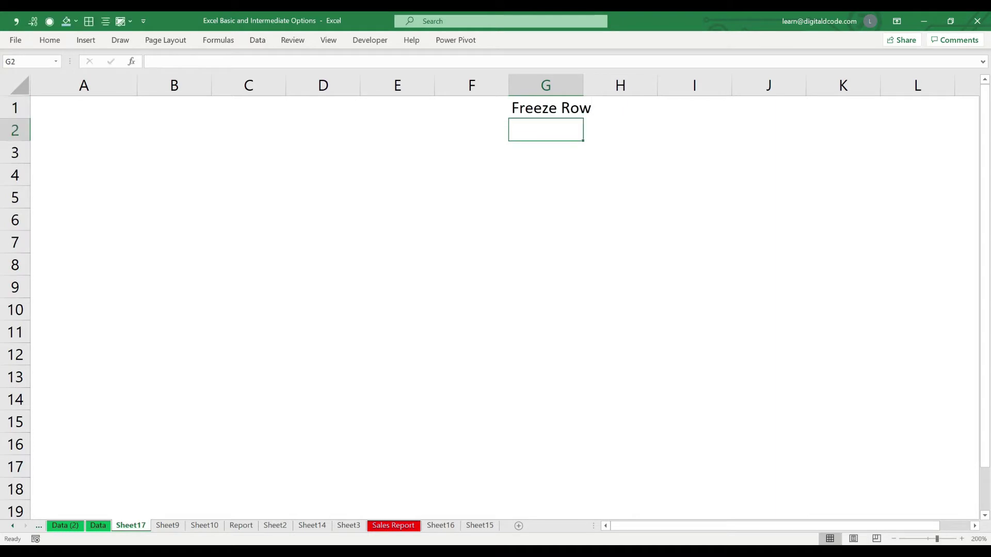
pyautogui.press('Up')
pyautogui.hotkey('ctrl', 'c')
pyautogui.press('Down')
pyautogui.press('Return')
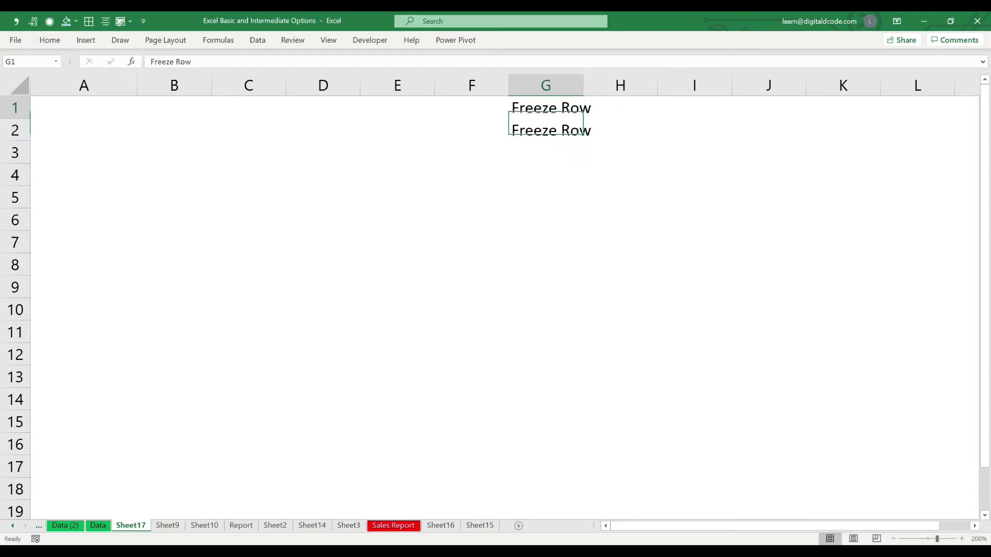
# Change the text in cell G1 to "Freeze Cell".
pyautogui.press('Up')
pyautogui.press('F2')
pyautogui.press('BackSpace')
pyautogui.press('BackSpace')
pyautogui.press('BackSpace')
pyautogui.write('Cell')
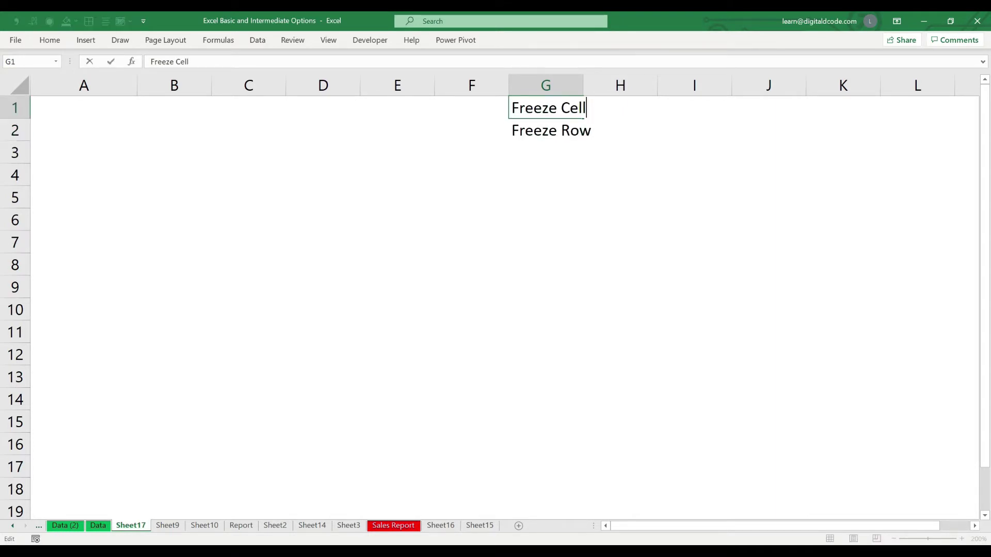
pyautogui.press('Return')
# Enter "Freeze Column" in cell G3 and fit column G's width to its contents.
pyautogui.press('Down')
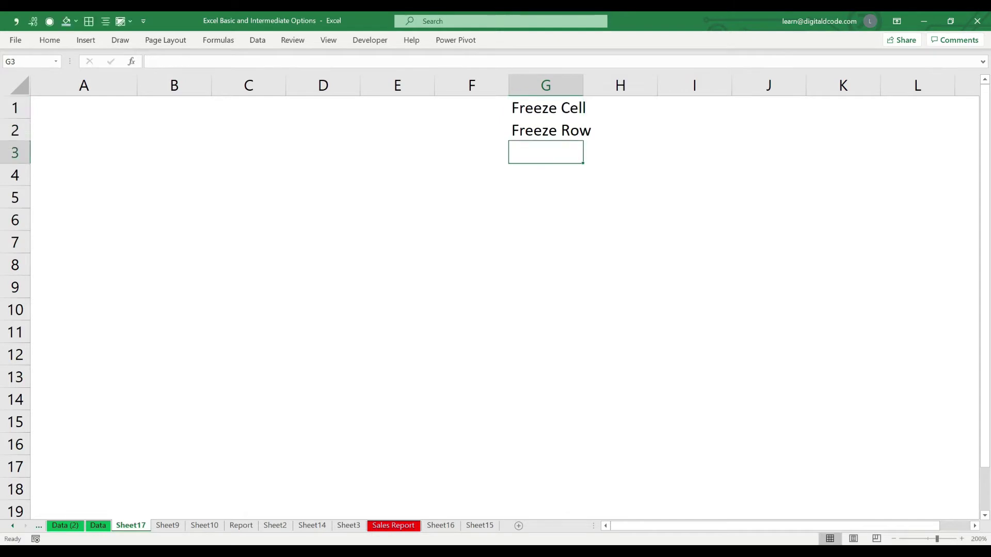
pyautogui.write('Free')
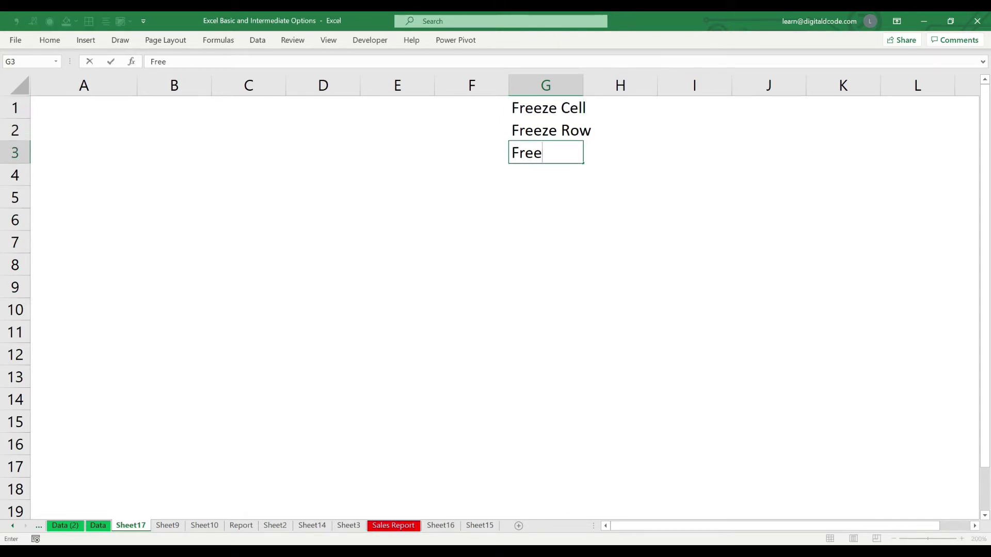
pyautogui.write('ze Column')
pyautogui.press('Return')
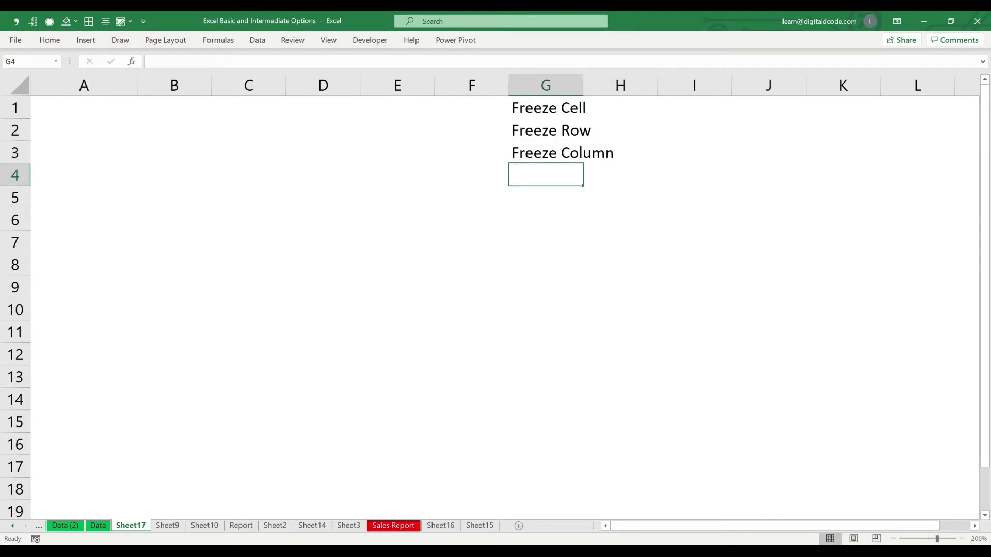
pyautogui.doubleClick(583, 85)
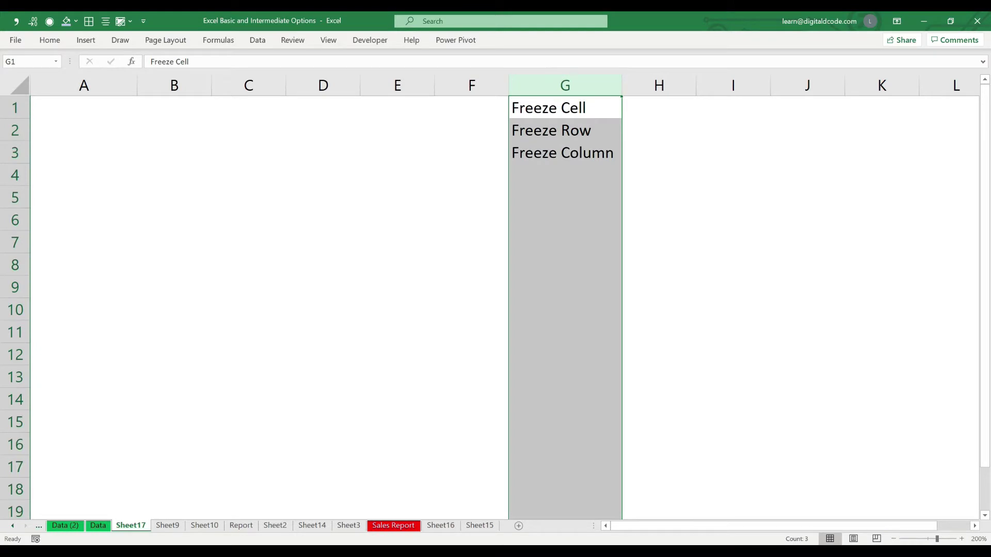
# Insert a blank cell at G1, shifting the Freeze labels down one row.
pyautogui.press('Right')
pyautogui.press('Left')
pyautogui.hotkey('ctrl', 'shift', '=')
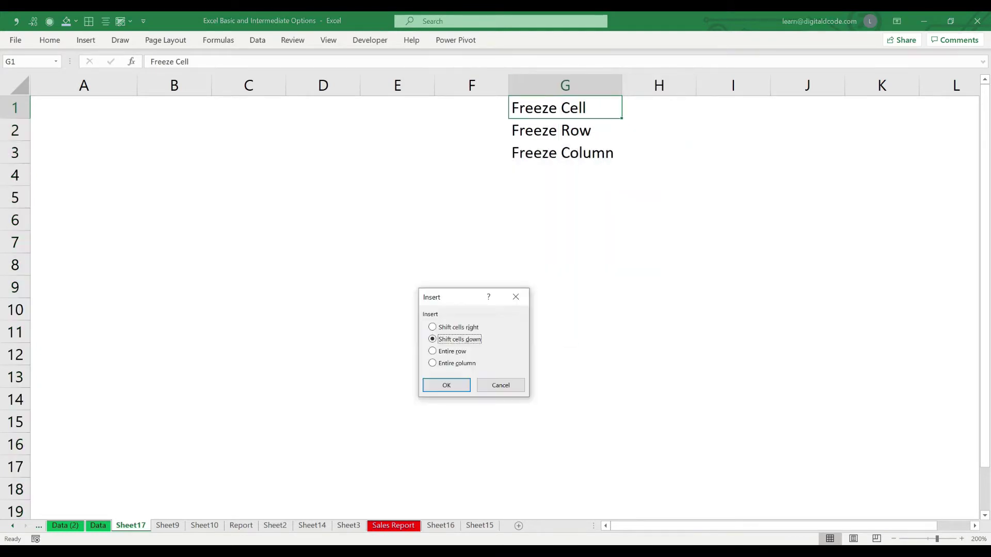
pyautogui.press('Return')
# Enter the sample reference H1 as text in cell H1.
pyautogui.press('Right')
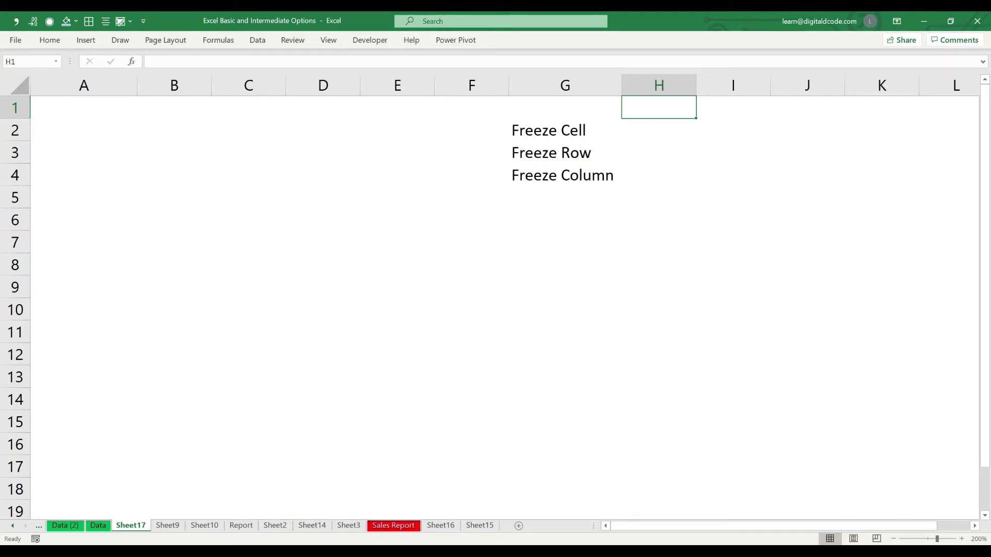
pyautogui.write('H1')
pyautogui.press('Return')
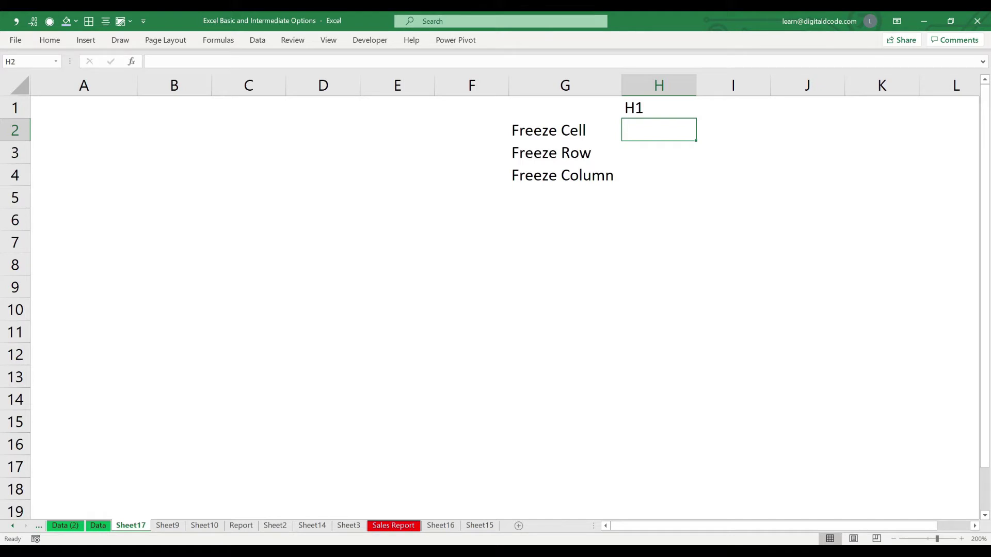
# Copy the sample reference into H2 and make it fully absolute as $H$1, beside the Freeze Cell label.
pyautogui.hotkey('ctrl', 'd')
pyautogui.press('F2')
pyautogui.press('Left')
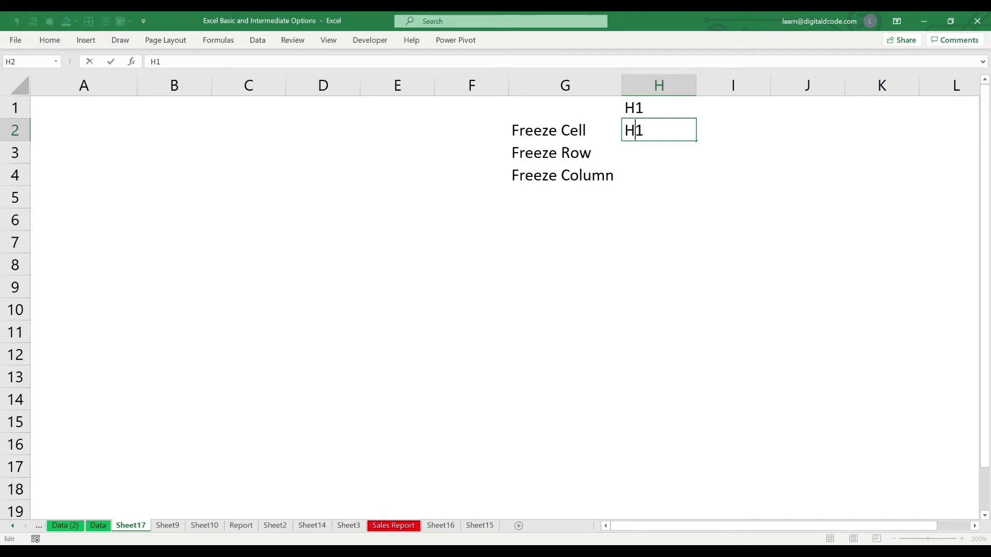
pyautogui.hotkey('shift', 'Right')
pyautogui.hotkey('shift', 'Left')
pyautogui.write('$')
pyautogui.press('Home')
pyautogui.write('$')
pyautogui.press('Return')
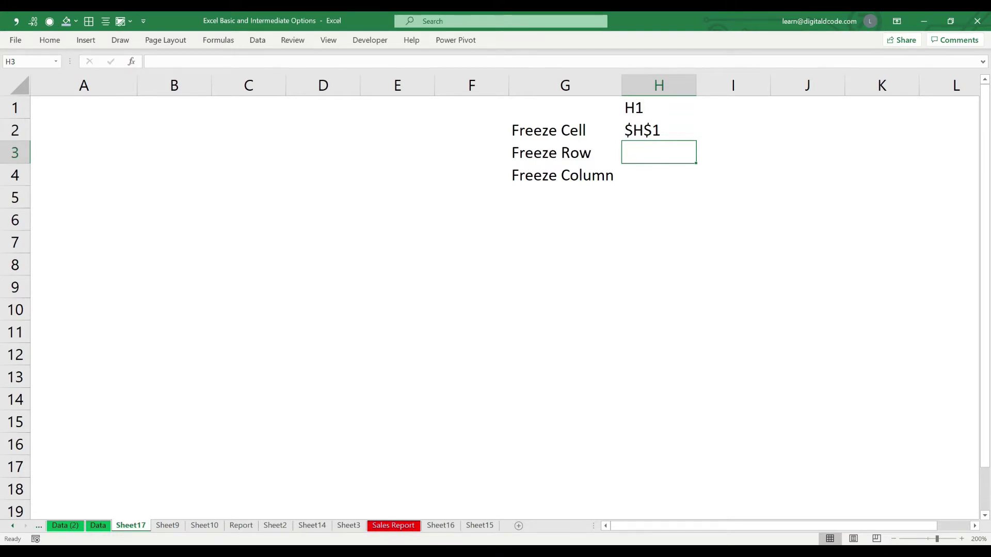
# Enter the row-locked reference H$1 in cell H3, beside the Freeze Row label.
pyautogui.write('H1')
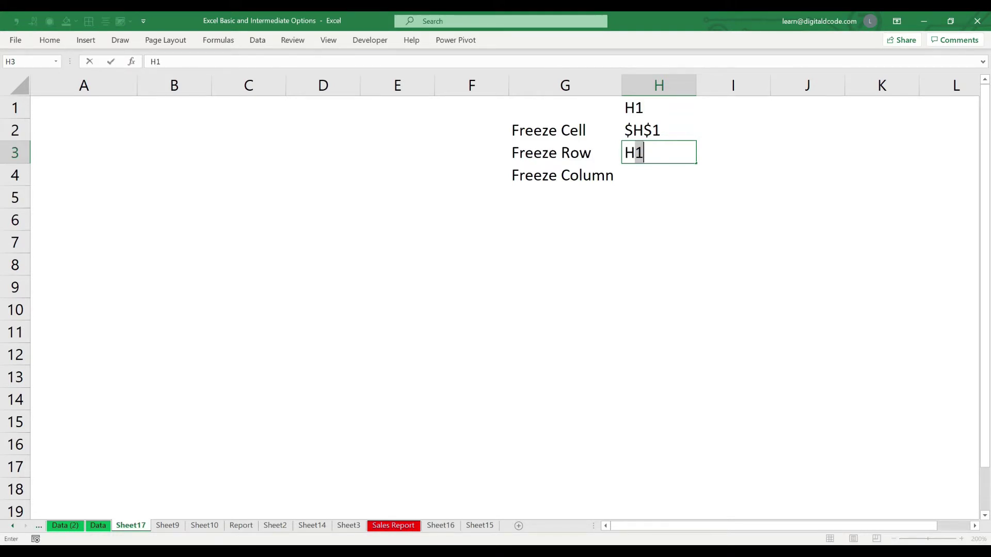
pyautogui.press('Return')
pyautogui.press('Up')
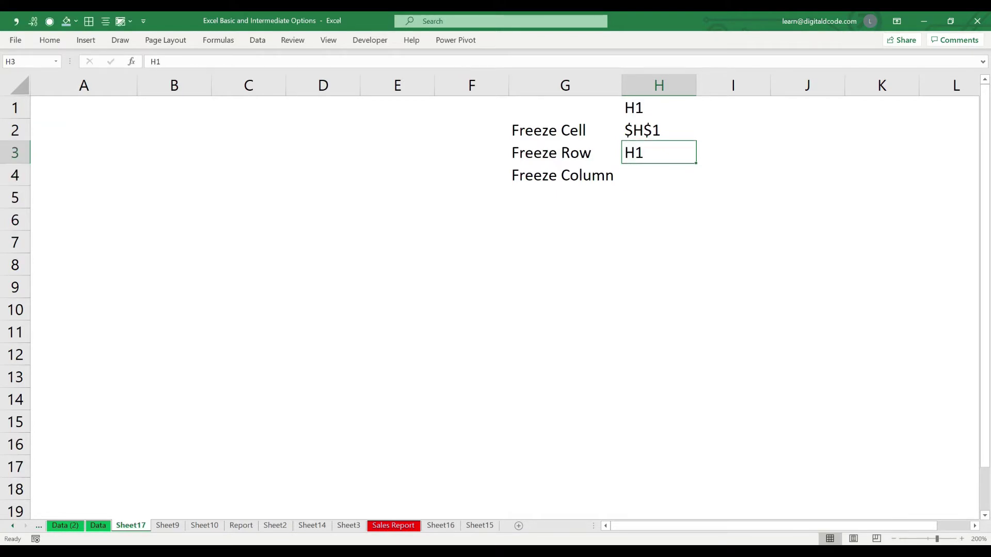
pyautogui.press('F2')
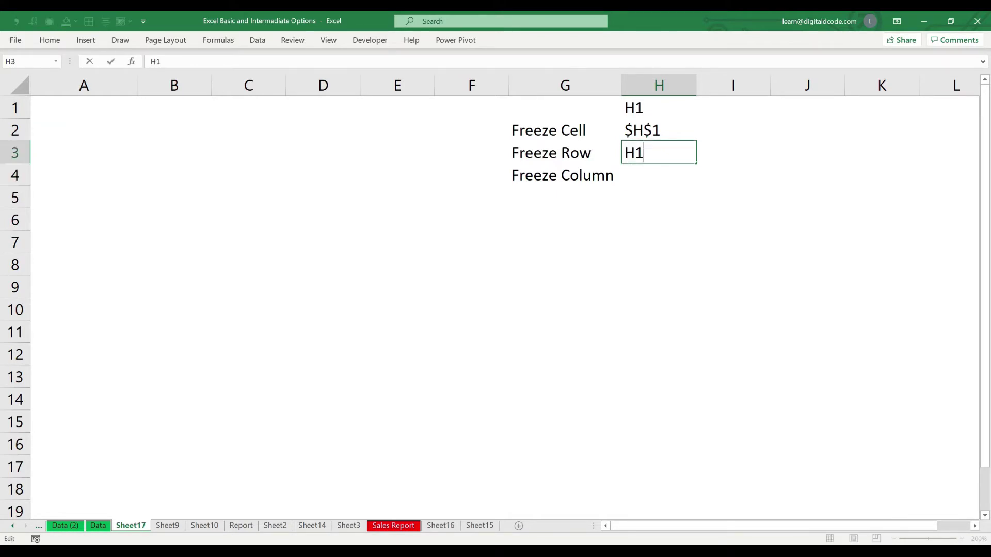
pyautogui.press('Left')
pyautogui.write('$')
pyautogui.press('Return')
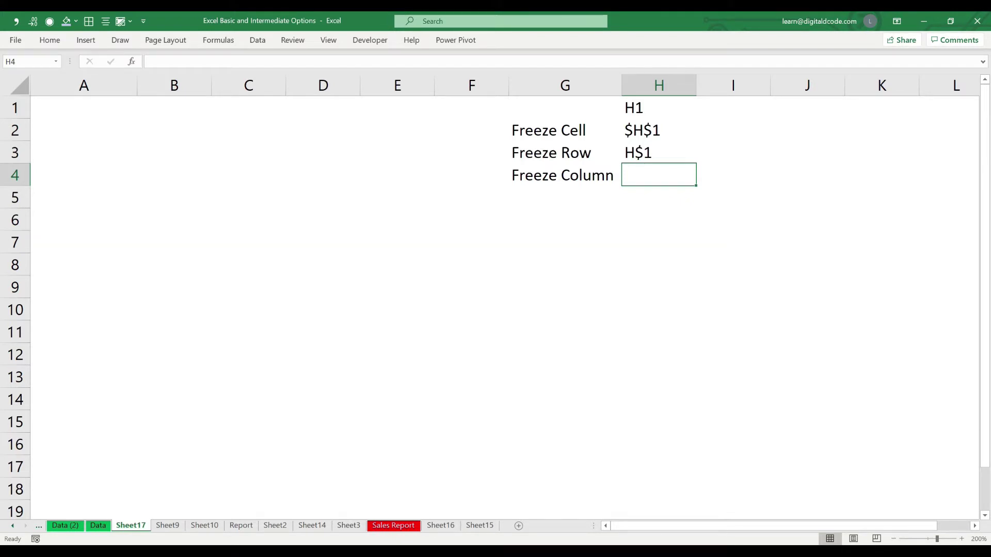
# Enter the column-locked reference $H1 in cell H4, beside the Freeze Column label.
pyautogui.write('H1')
pyautogui.press('Return')
pyautogui.press('Up')
pyautogui.press('F2')
pyautogui.press('Home')
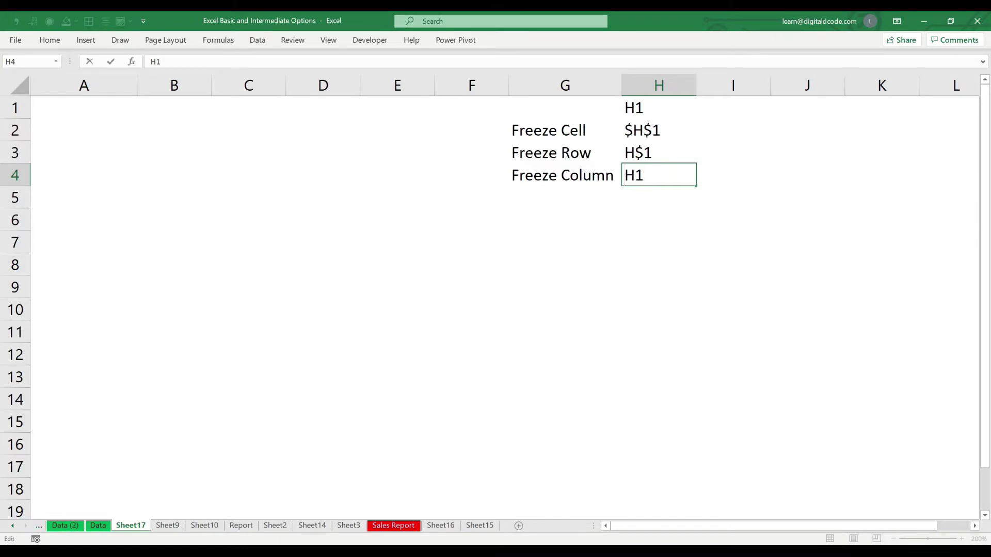
pyautogui.write('$')
pyautogui.press('Return')
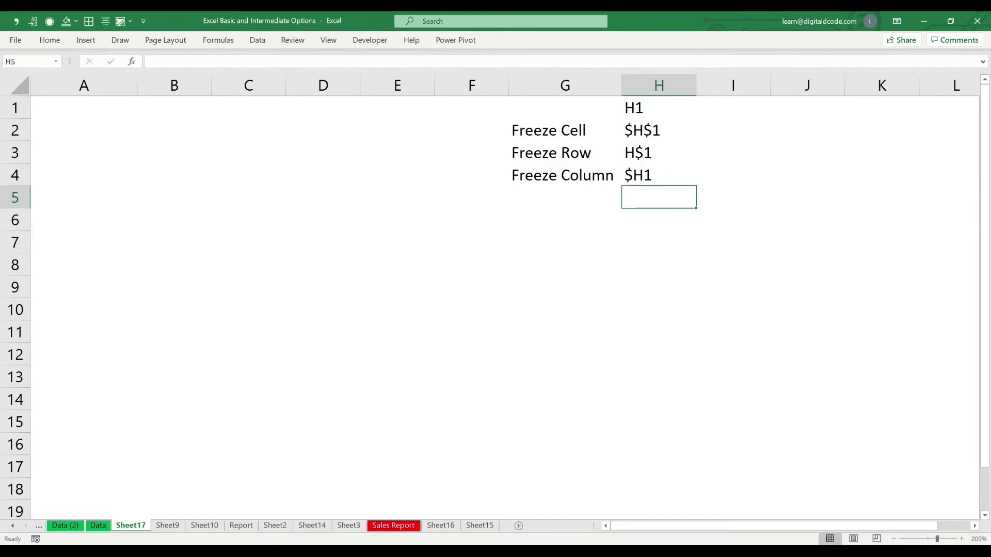
pyautogui.press('Up')
pyautogui.hotkey('shift', 'Up')
pyautogui.hotkey('shift', 'Up')
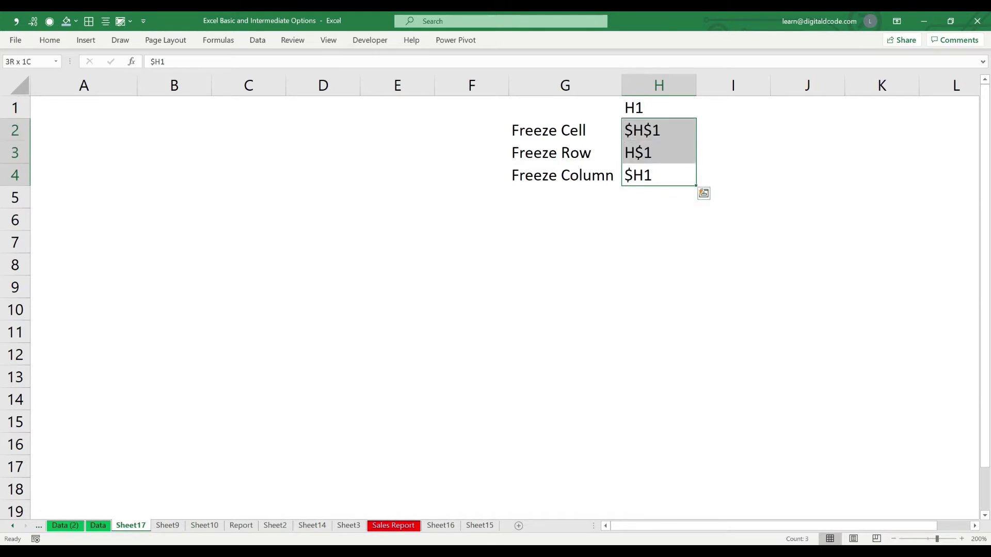
# Enter 1000000 as the first amount in cell I2, with the range I2:I13 selected.
pyautogui.press('Right')
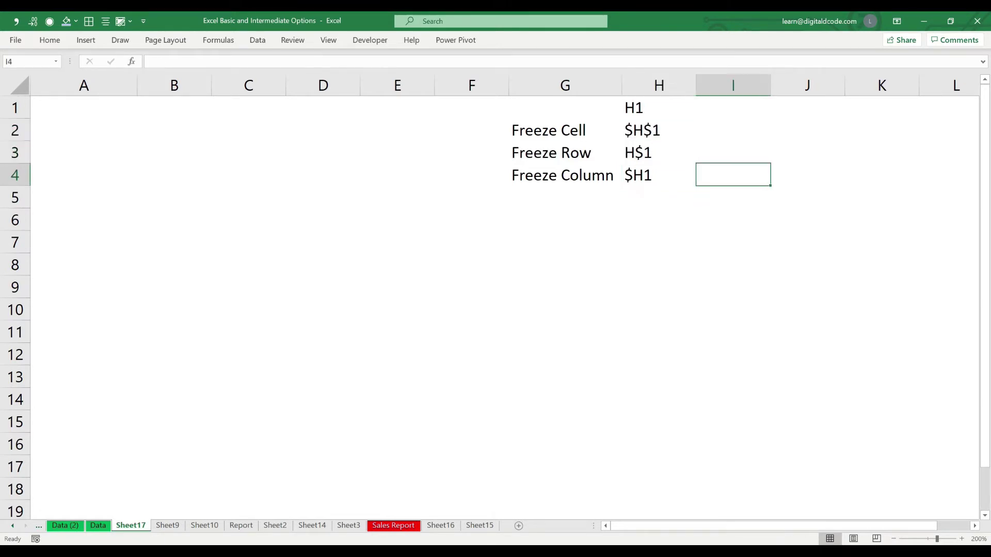
pyautogui.press('Up')
pyautogui.press('Up')
pyautogui.press('Up')
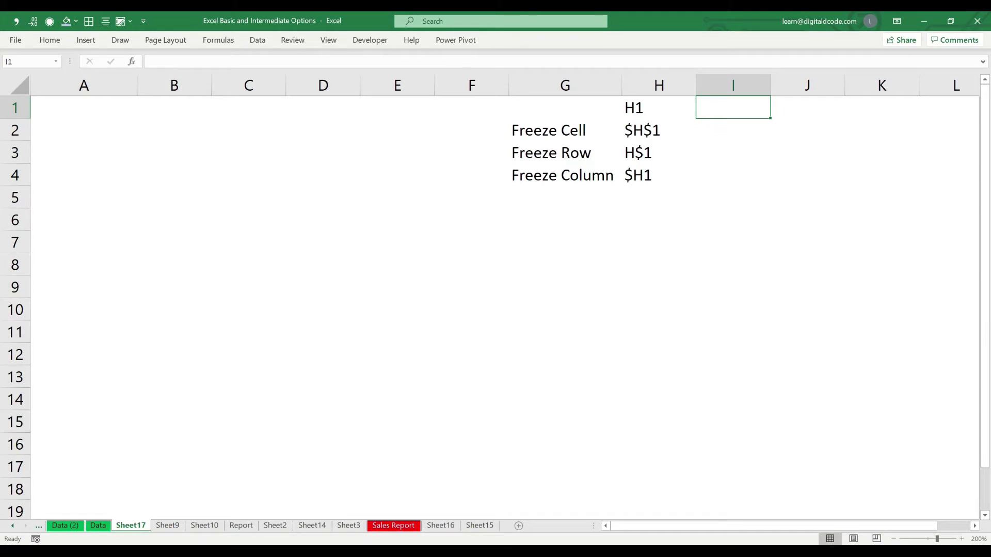
pyautogui.press('Down')
pyautogui.hotkey('shift', 'Down')
pyautogui.hotkey('shift', 'Down')
pyautogui.hotkey('shift', 'Down')
pyautogui.hotkey('shift', 'Down')
pyautogui.hotkey('shift', 'Down')
pyautogui.hotkey('shift', 'Down')
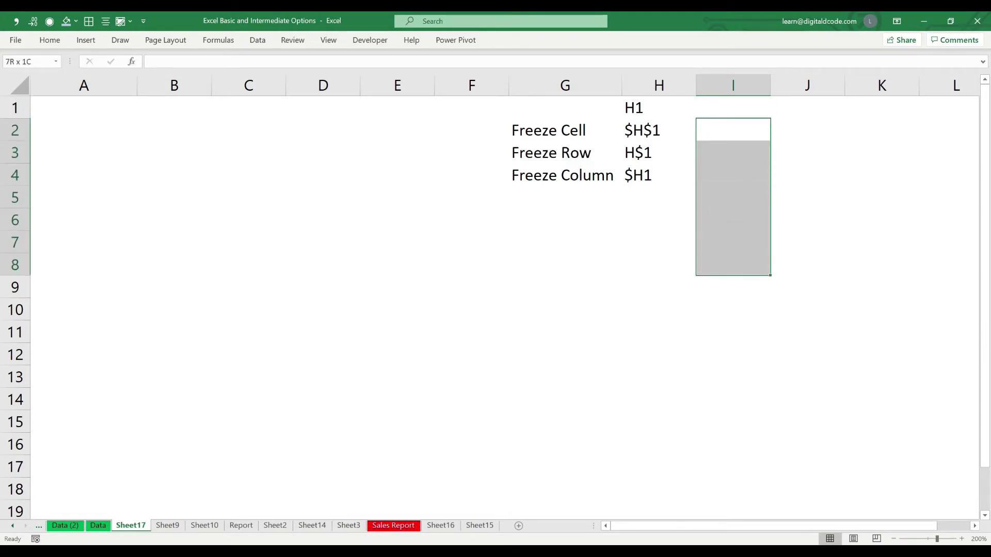
pyautogui.hotkey('shift', 'Down')
pyautogui.hotkey('shift', 'Down')
pyautogui.hotkey('shift', 'Down')
pyautogui.hotkey('shift', 'Down')
pyautogui.hotkey('shift', 'Down')
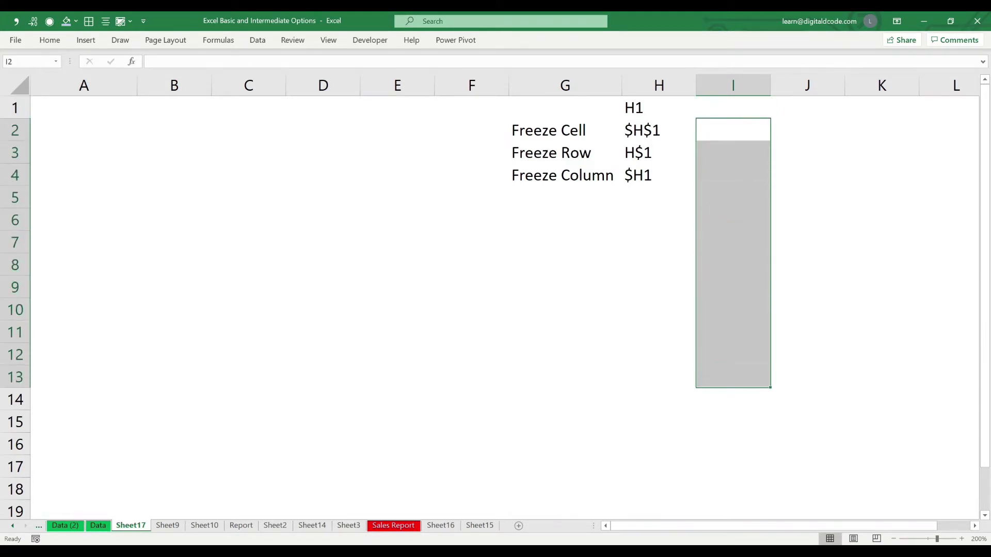
pyautogui.write('100000')
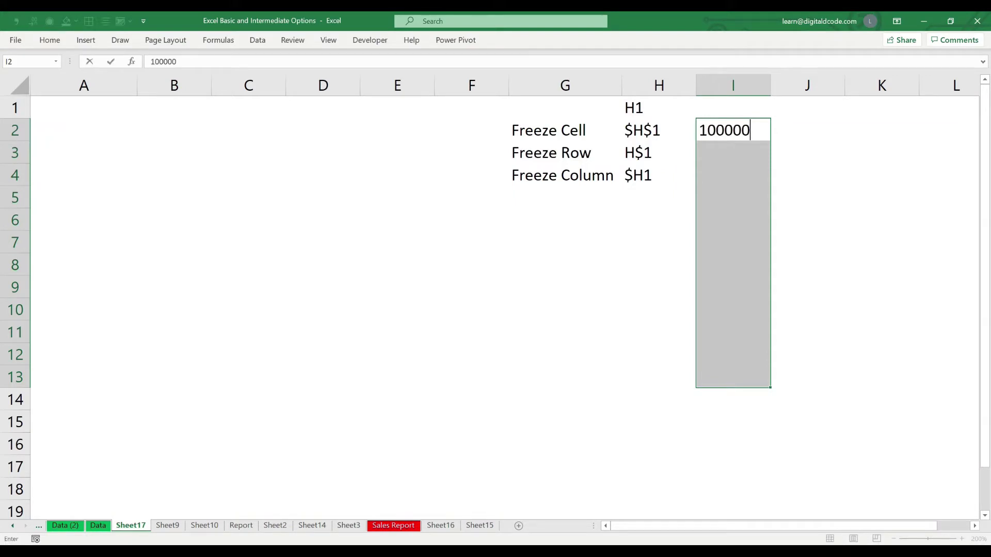
pyautogui.write('0')
pyautogui.press('Return')
# Enter a formula in cell I3 that adds 54875 to the amount in I2.
pyautogui.write('+')
pyautogui.press('Up')
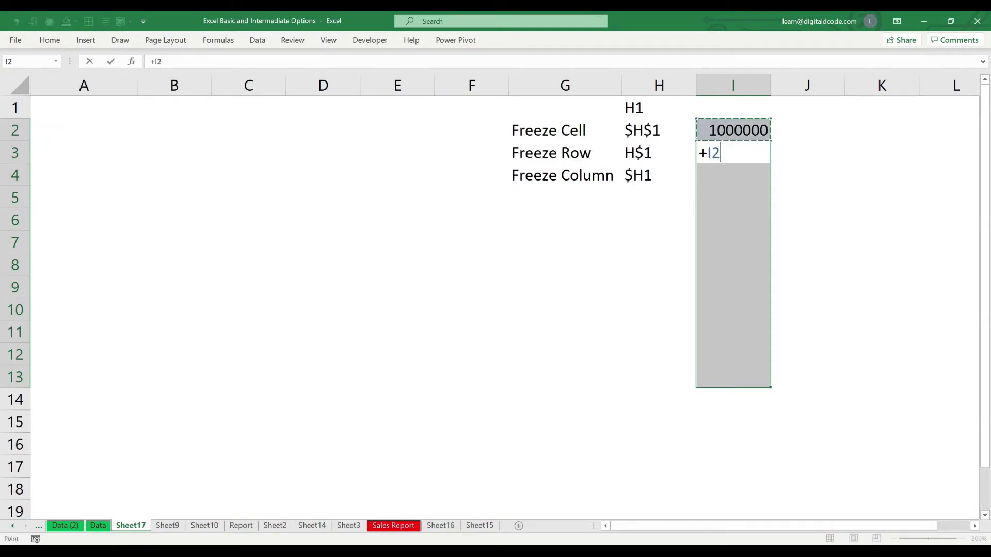
pyautogui.write('+5487')
pyautogui.press('Return')
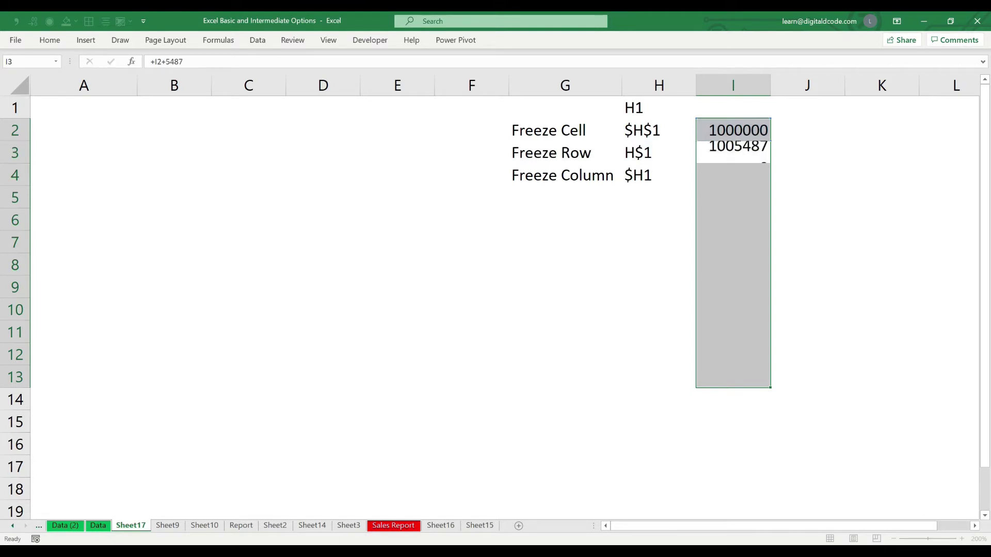
pyautogui.press('Up')
pyautogui.press('F2')
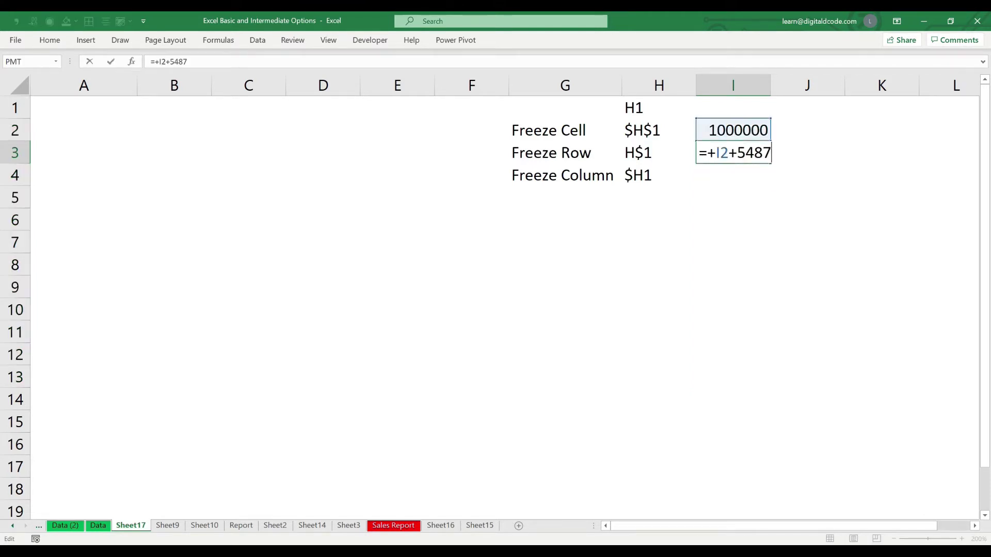
pyautogui.write('5')
pyautogui.press('Return')
# Copy the formula in I3 down through cell I12.
pyautogui.press('Up')
pyautogui.hotkey('ctrl', 'c')
pyautogui.hotkey('shift', 'Down')
pyautogui.hotkey('shift', 'Down')
pyautogui.hotkey('shift', 'Down')
pyautogui.hotkey('shift', 'Down')
pyautogui.hotkey('shift', 'Down')
pyautogui.hotkey('shift', 'Down')
pyautogui.hotkey('shift', 'Down')
pyautogui.hotkey('shift', 'Down')
pyautogui.hotkey('shift', 'Down')
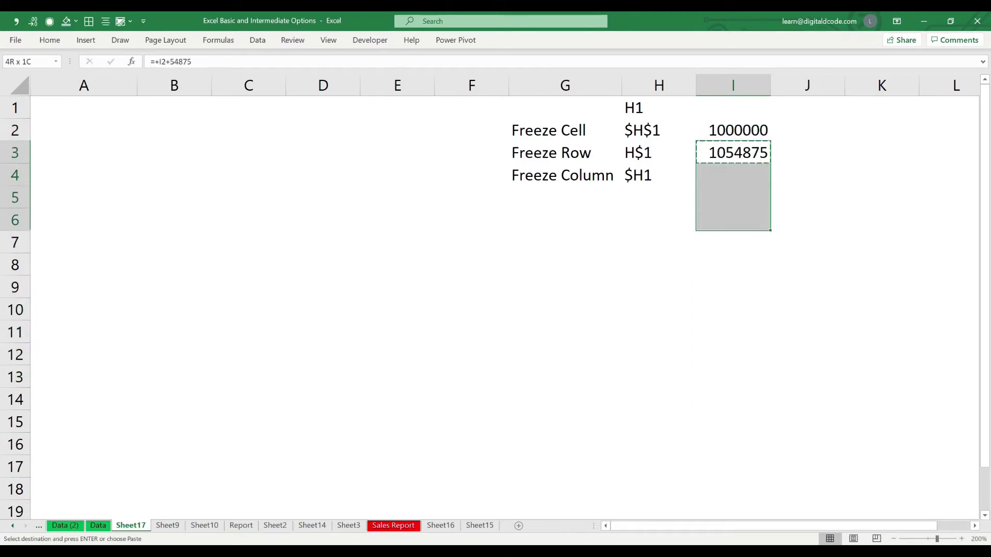
pyautogui.hotkey('ctrl', 'v')
pyautogui.press('Return')
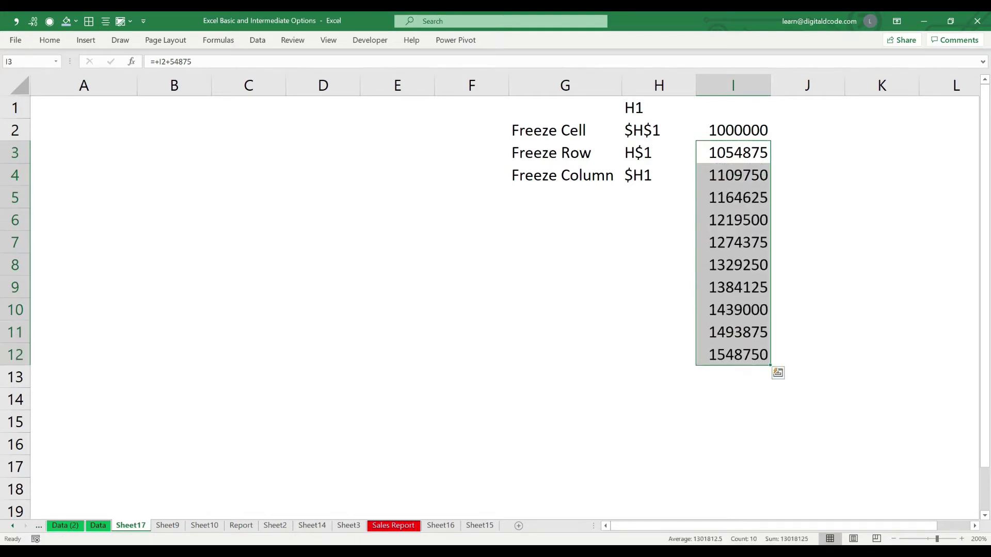
# Add the headers USD in cell I1 and INR in cell J1.
pyautogui.press('Up')
pyautogui.press('Up')
pyautogui.press('Right')
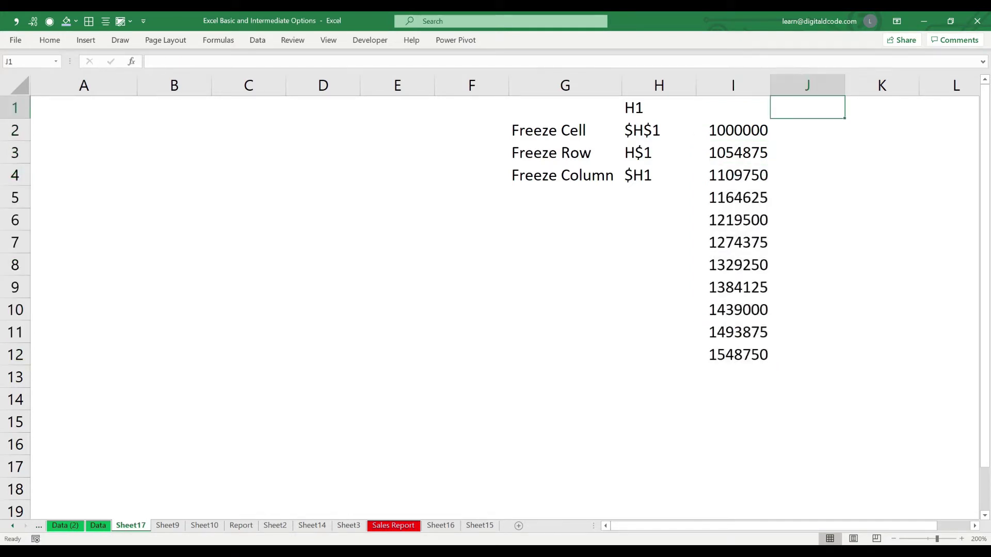
pyautogui.press('Left')
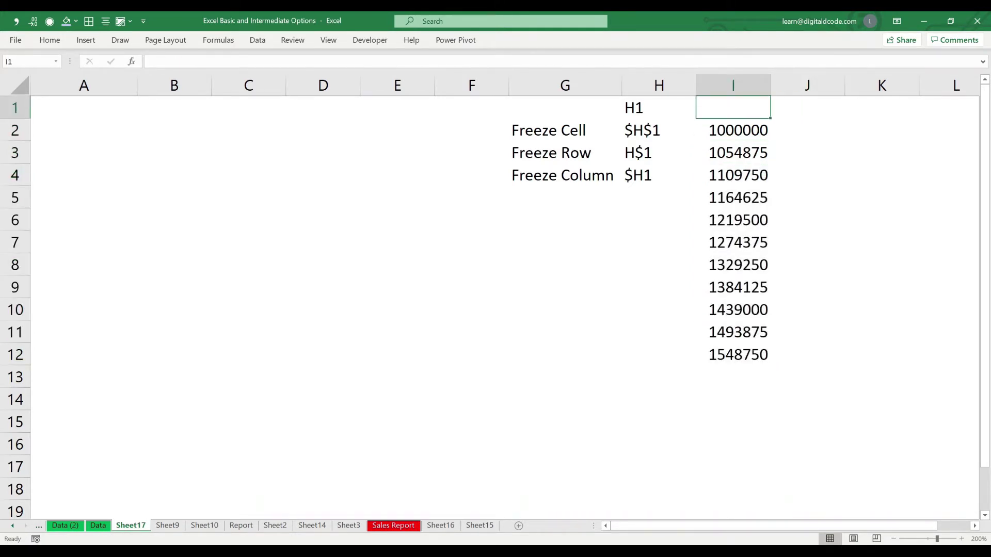
pyautogui.write('USD')
pyautogui.press('Return')
pyautogui.press('Up')
pyautogui.press('Right')
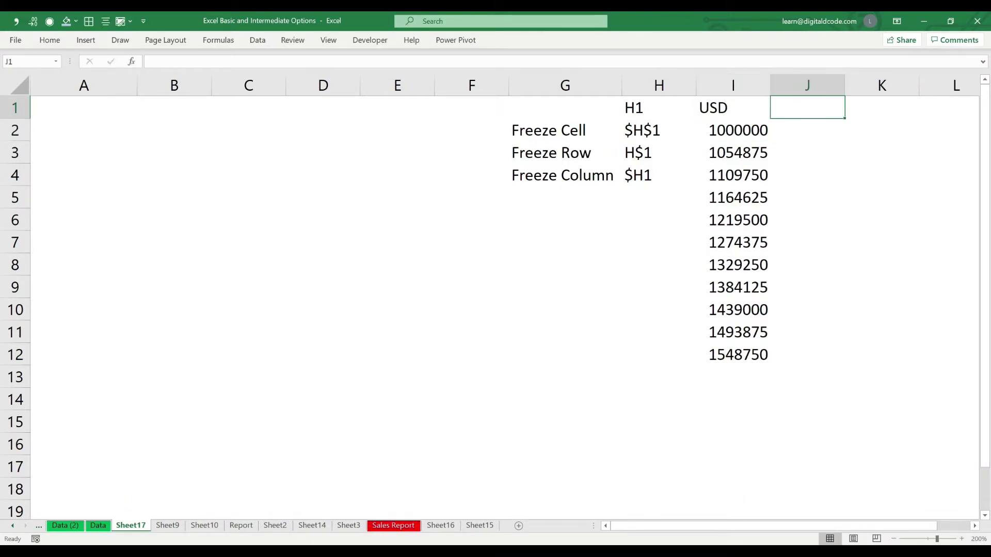
pyautogui.write('INR')
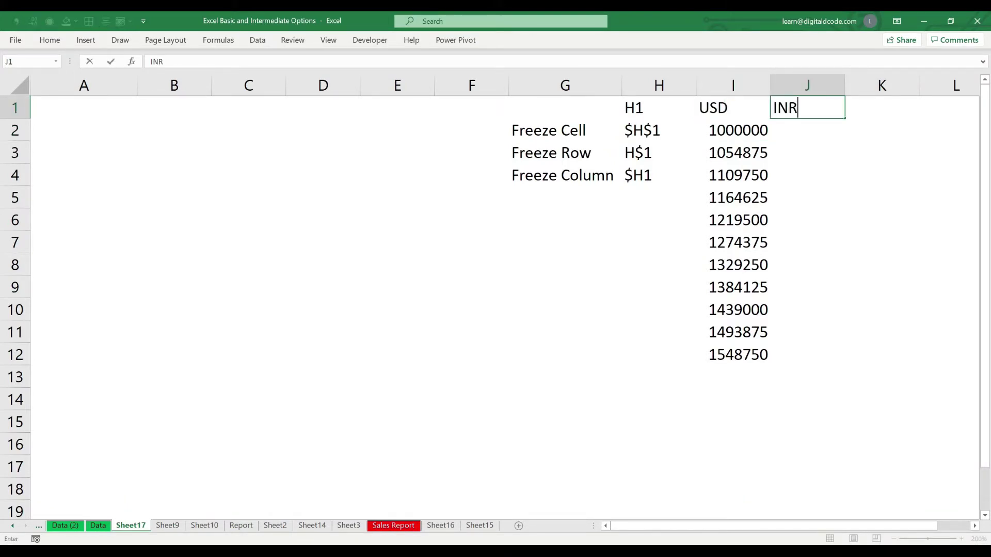
pyautogui.press('Return')
pyautogui.press('Up')
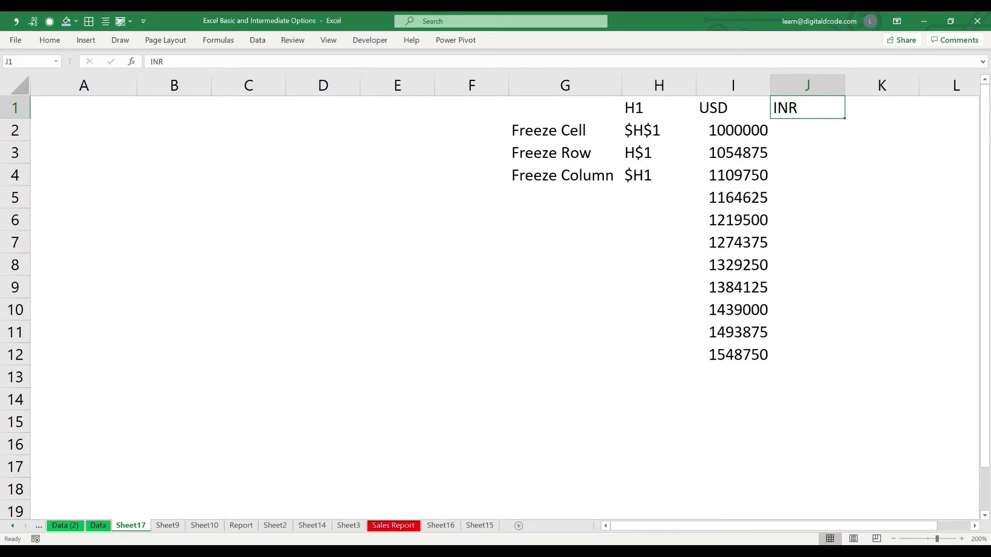
# Enter the conversion rate 73 in cell K1, beside the INR header.
pyautogui.press('Right')
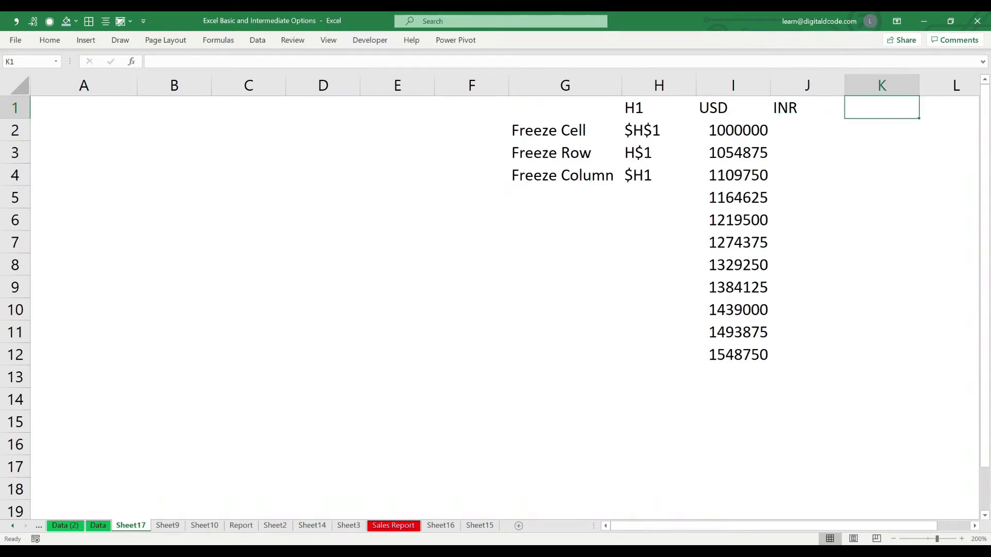
pyautogui.write('73')
pyautogui.press('Return')
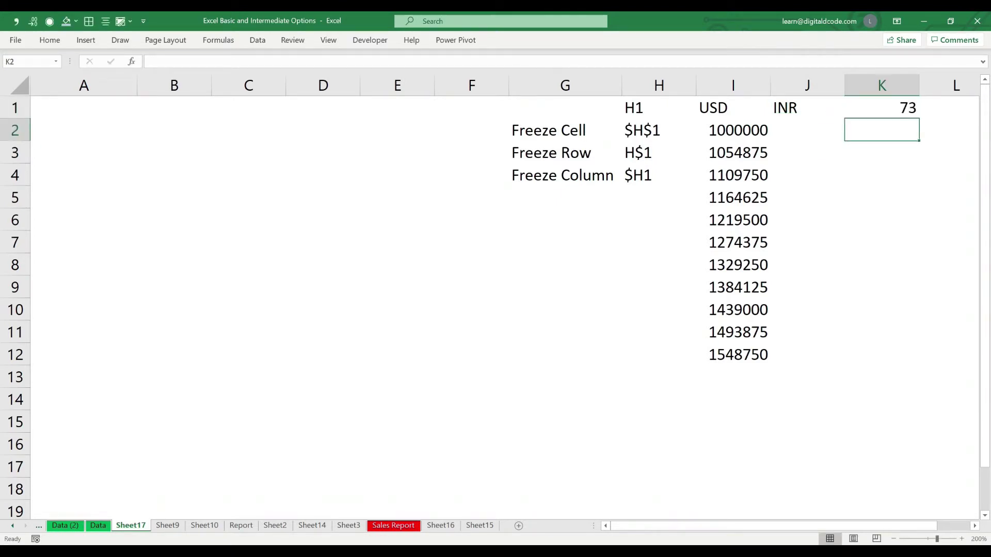
# Begin a formula in cell J2 that refers to the USD amount in I2.
pyautogui.press('Up')
pyautogui.press('Down')
pyautogui.press('Left')
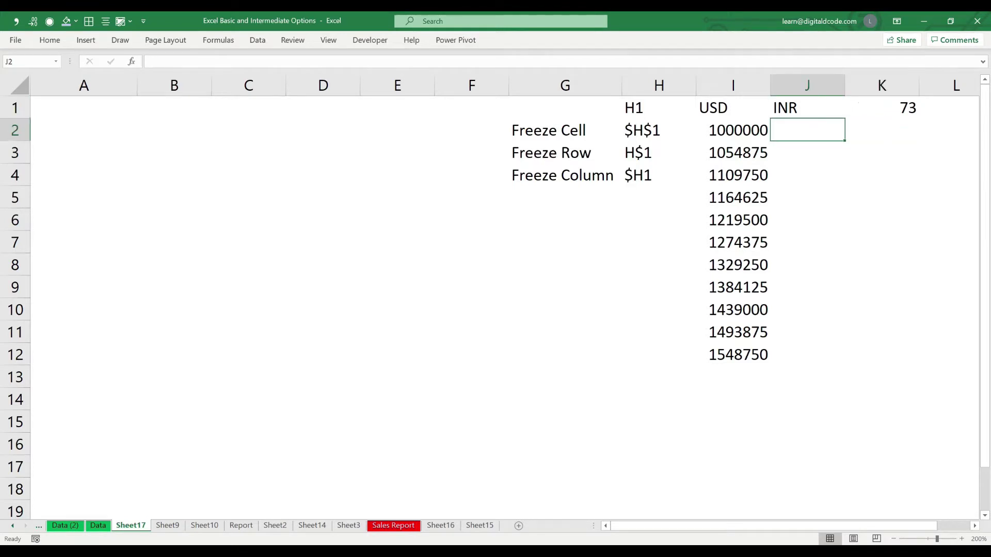
pyautogui.press('Up')
pyautogui.press('Down')
pyautogui.write('=')
pyautogui.press('Left')
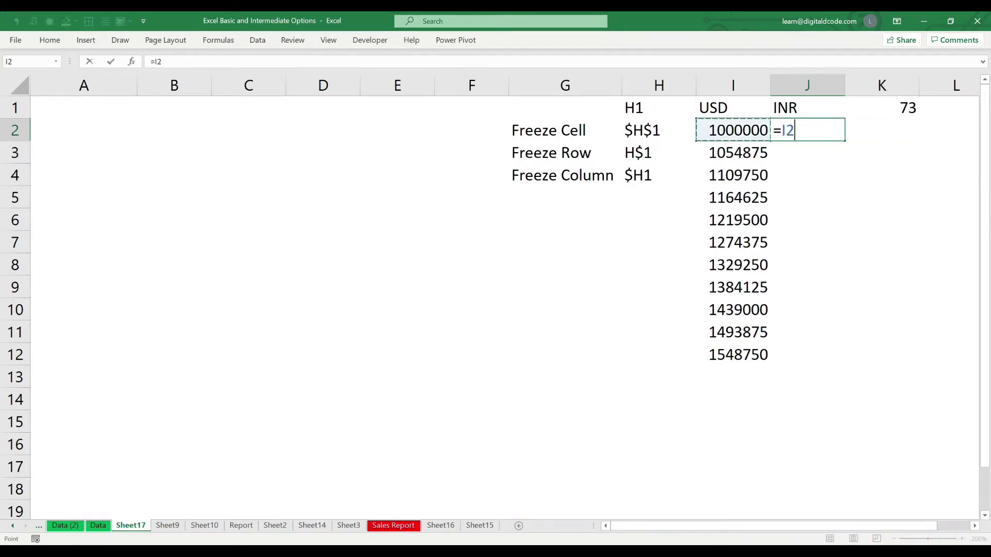
pyautogui.write('/')
pyautogui.click(882, 108)
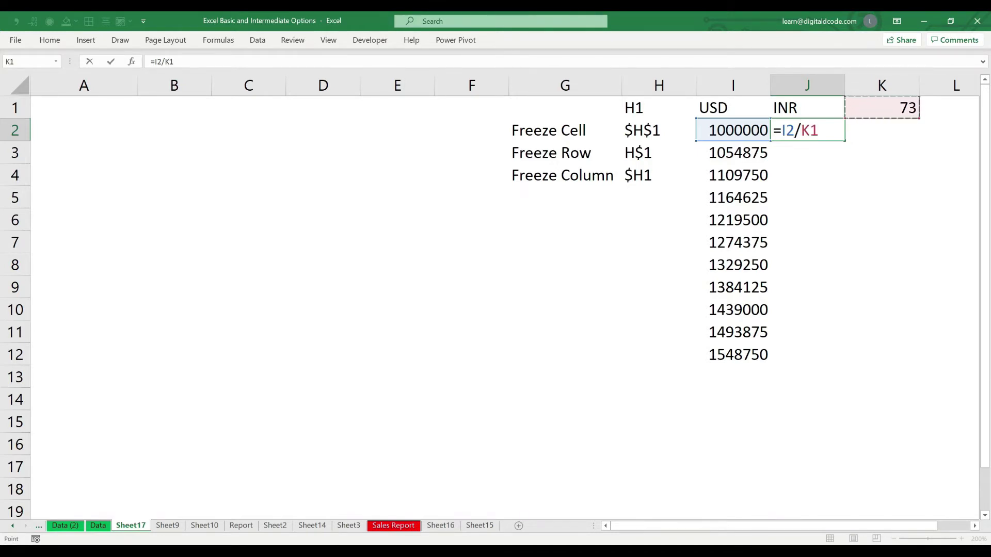
pyautogui.press('BackSpace')
pyautogui.press('BackSpace')
pyautogui.press('BackSpace')
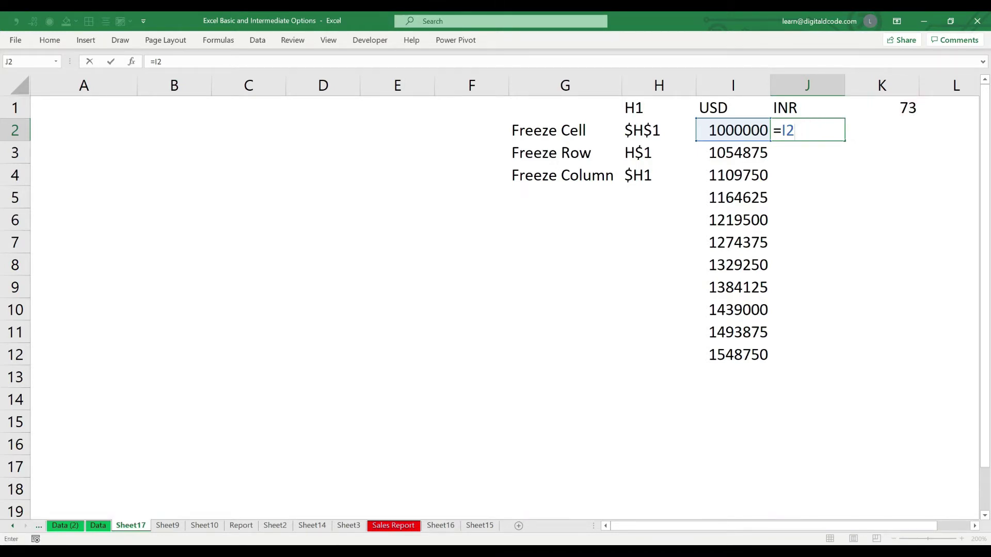
# Complete the J2 formula by multiplying the USD amount by the rate in K1, giving =I2*K1.
pyautogui.write('*')
pyautogui.click(882, 108)
pyautogui.press('Return')
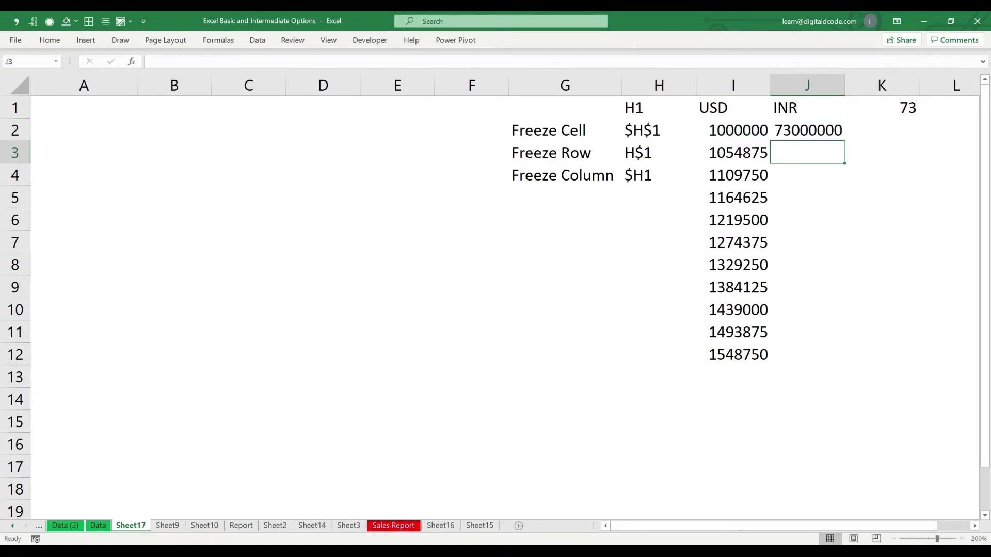
# Copy the INR formula in J2 down through cell J12 and return to J2.
pyautogui.click(808, 130)
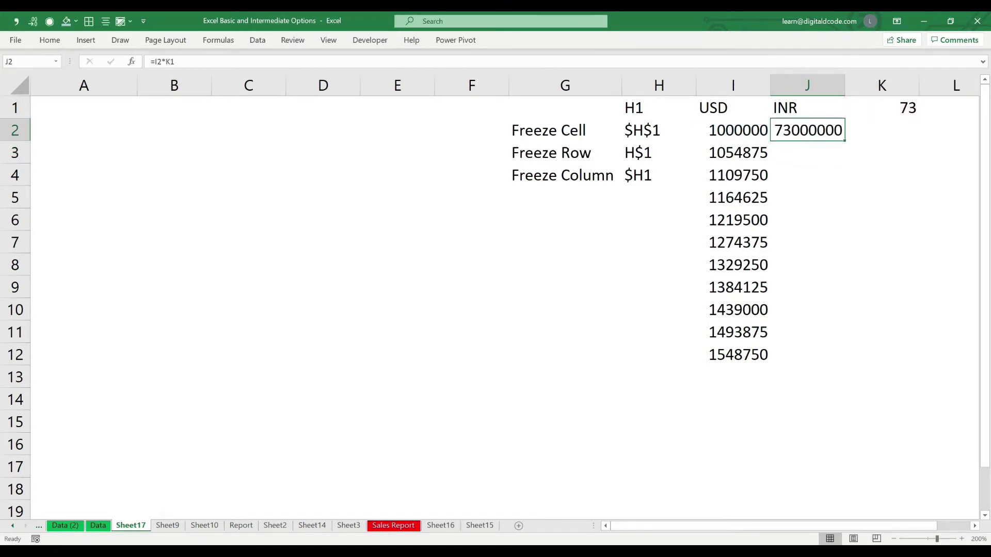
pyautogui.hotkey('ctrl', 'c')
pyautogui.press('Left')
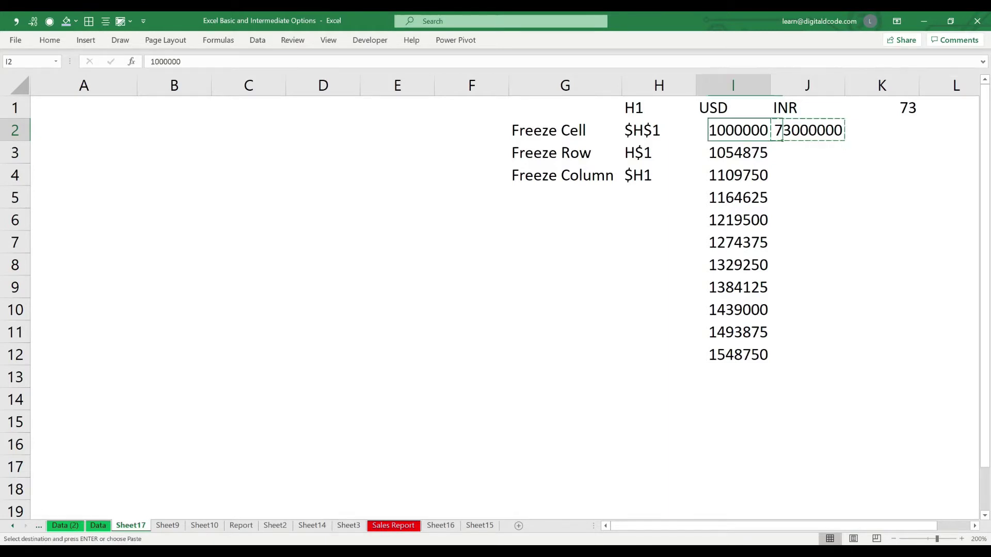
pyautogui.hotkey('ctrl', 'Down')
pyautogui.press('Right')
pyautogui.hotkey('ctrl', 'shift', 'Up')
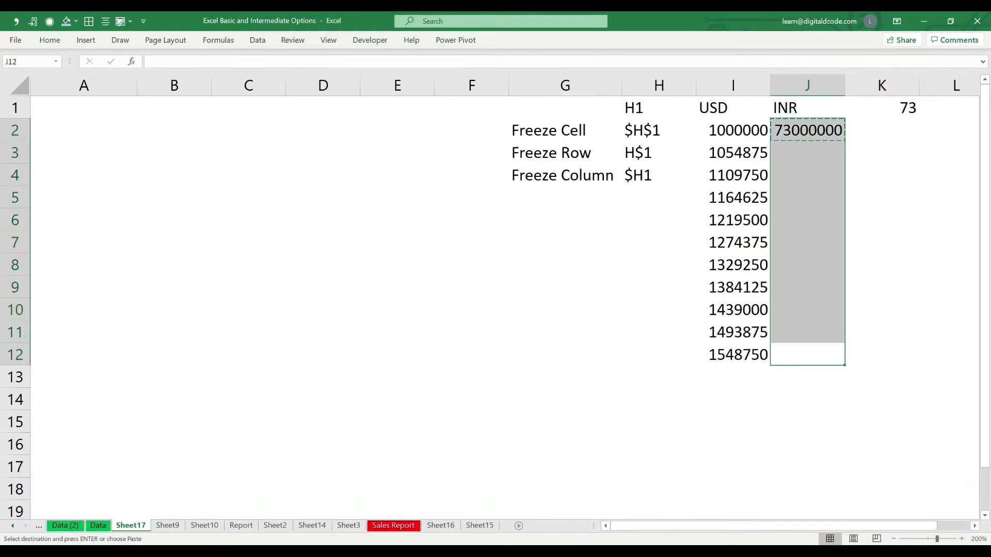
pyautogui.hotkey('ctrl', 'v')
pyautogui.press('Down')
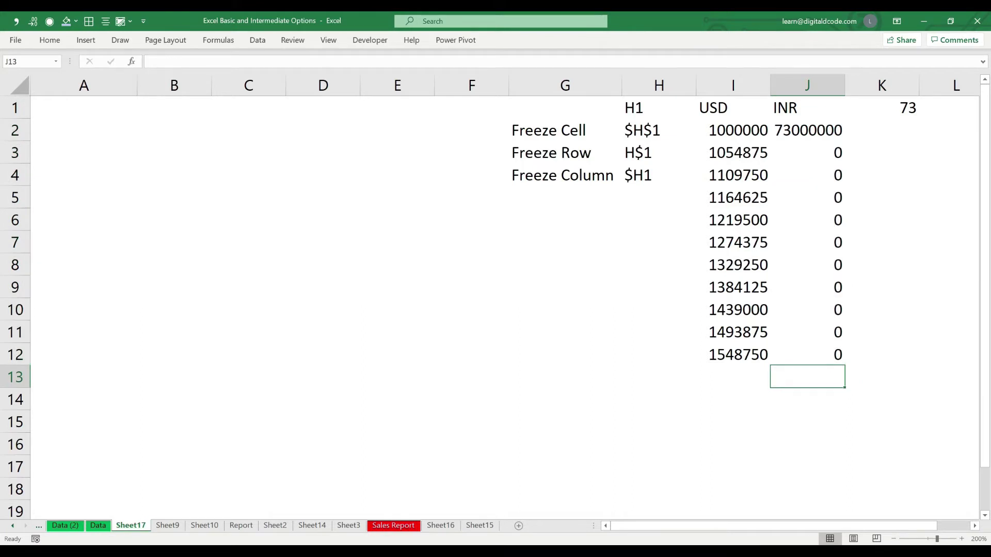
pyautogui.hotkey('ctrl', 'Up')
pyautogui.hotkey('ctrl', 'Up')
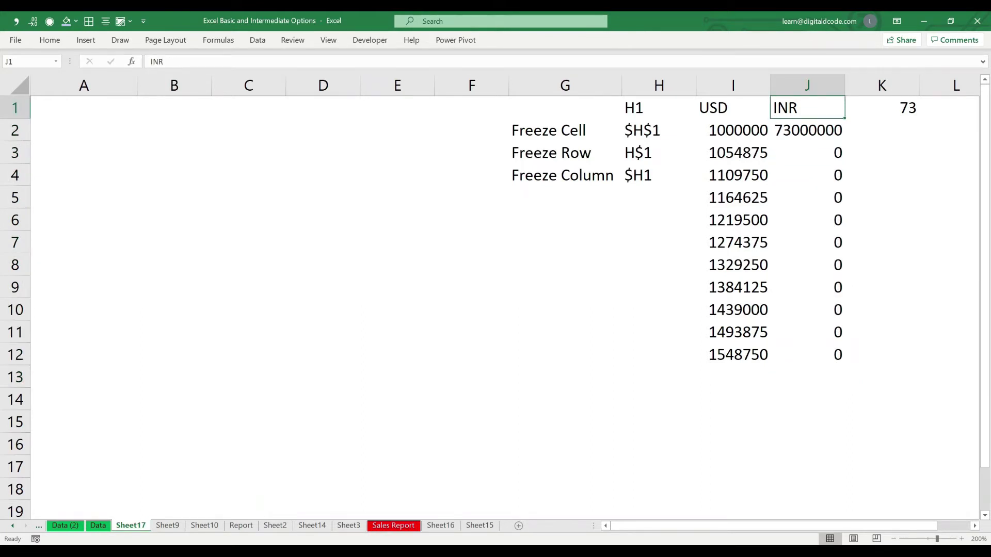
pyautogui.press('Down')
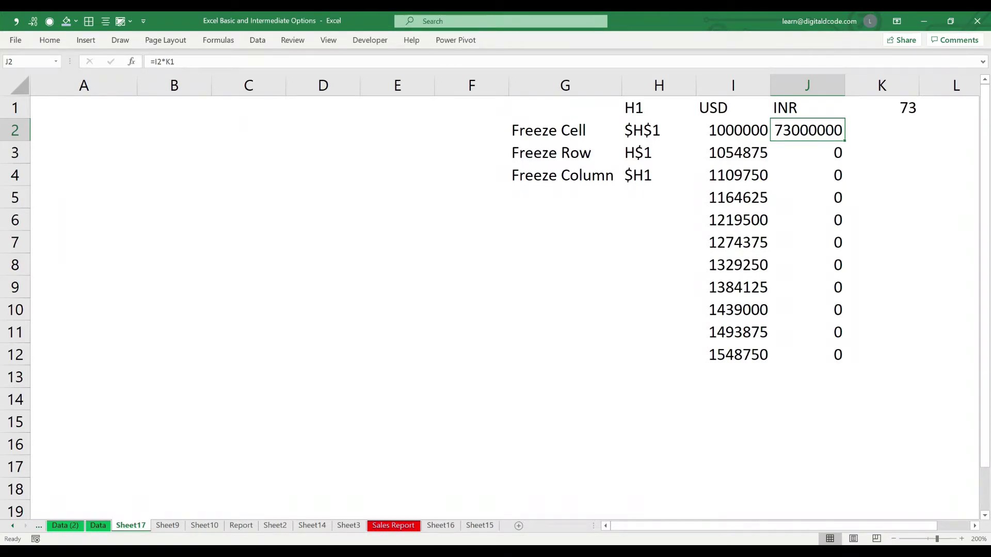
# Fill the whole range A2:D6 with the value 1244.
pyautogui.moveTo(84, 131); pyautogui.dragTo(323, 221)
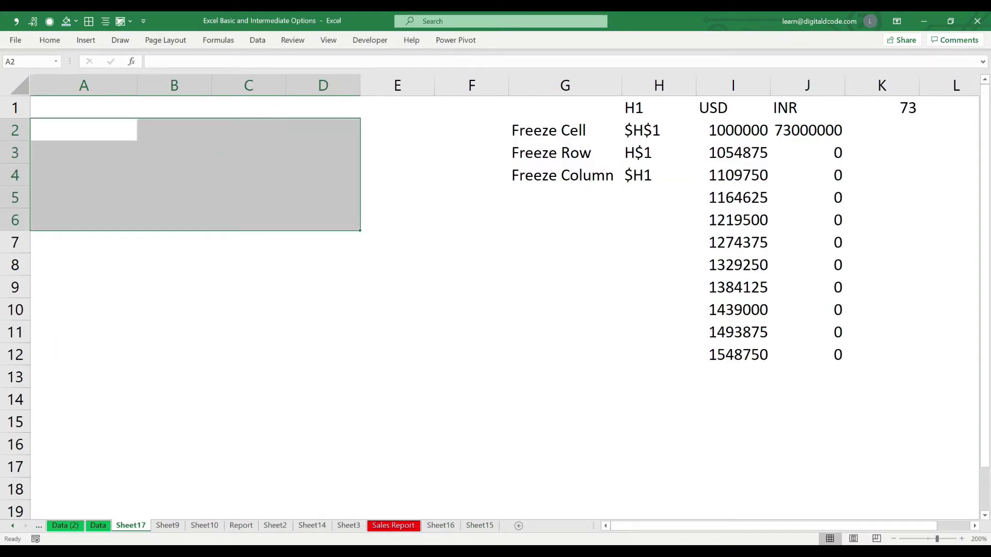
pyautogui.write('1244')
pyautogui.hotkey('ctrl', 'Return')
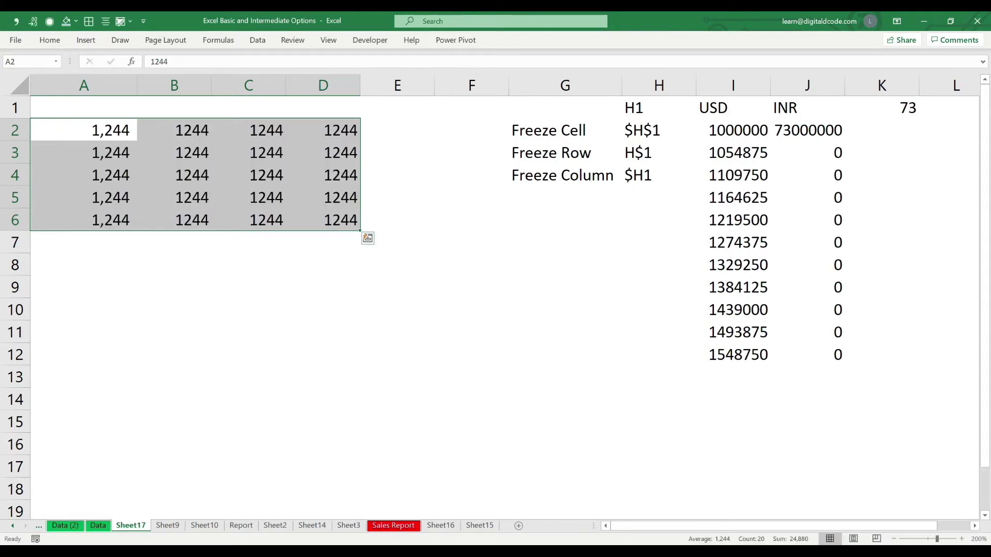
# Replace the values in D3 to D6 with 56454, 544, 668 and 87.
pyautogui.press('Right')
pyautogui.press('Right')
pyautogui.press('Right')
pyautogui.press('Right')
pyautogui.press('Down')
pyautogui.press('Left')
pyautogui.press('Left')
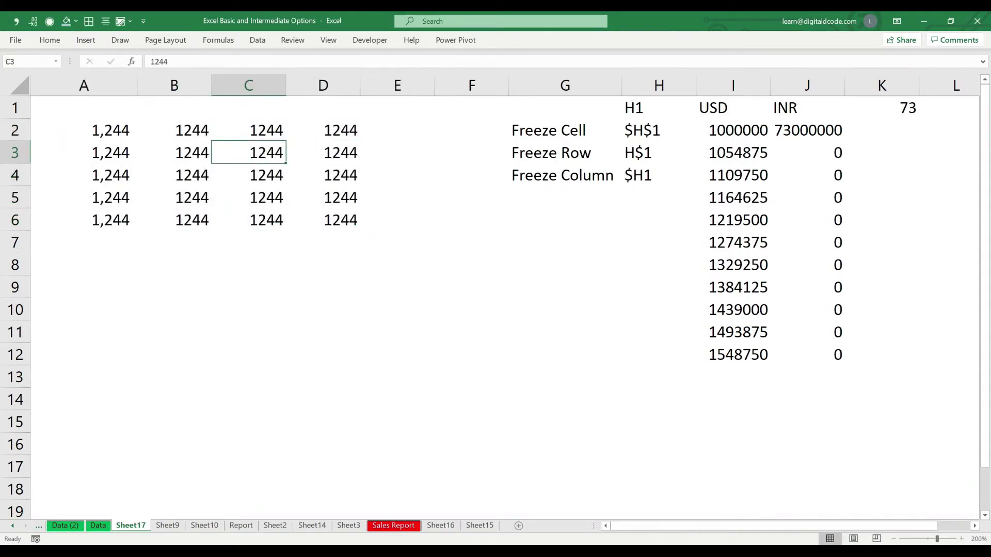
pyautogui.press('Right')
pyautogui.write('56454')
pyautogui.press('Return')
pyautogui.write('544')
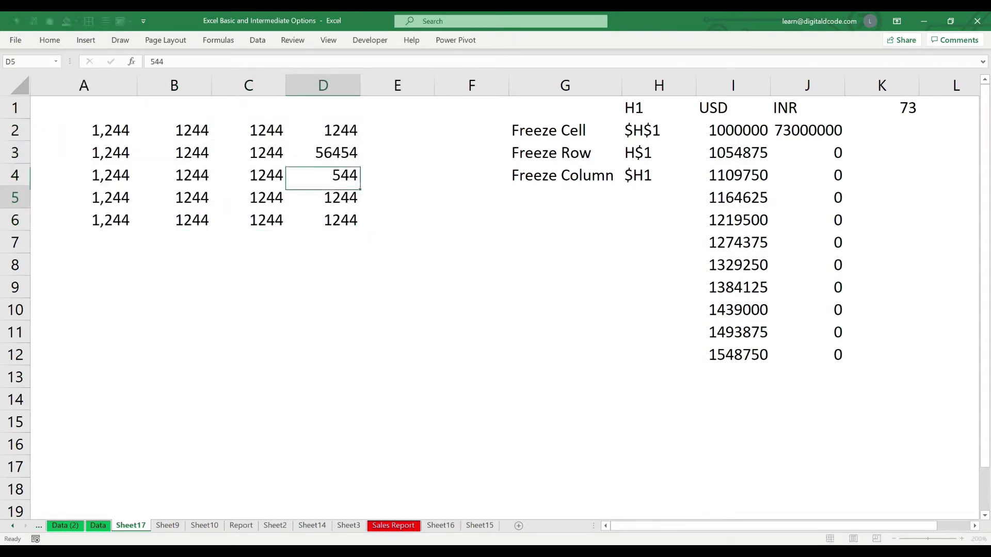
pyautogui.write('668')
pyautogui.press('Return')
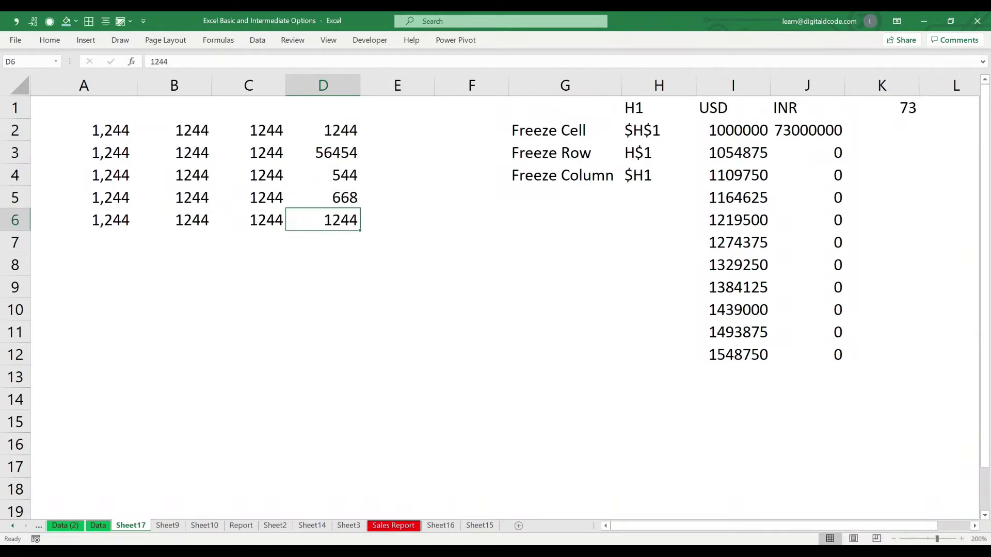
pyautogui.write('87')
pyautogui.press('Up')
# Total the first data row in cell E2 with a SUM of A2:D2 and review its reference.
pyautogui.press('Up')
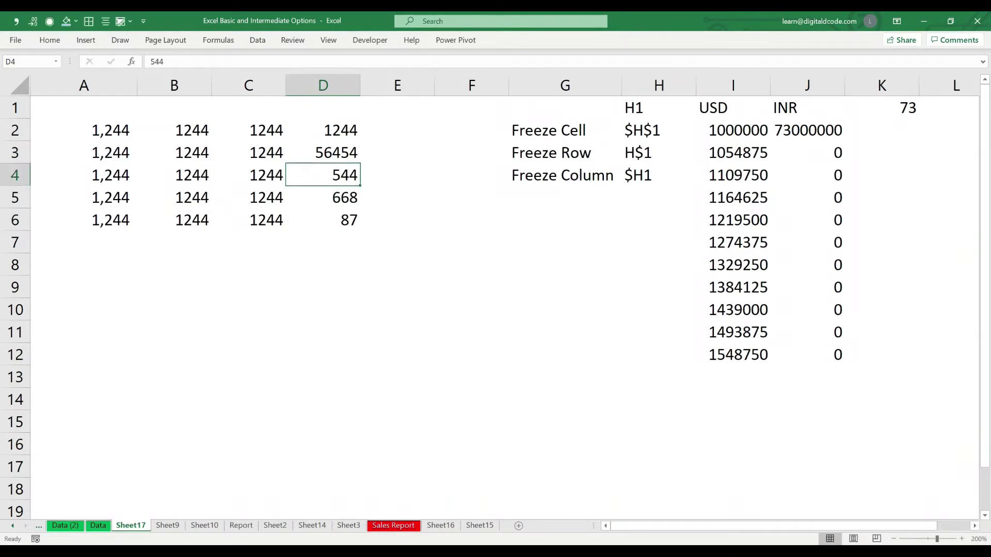
pyautogui.press('Up')
pyautogui.press('Up')
pyautogui.press('Right')
pyautogui.hotkey('alt', '=')
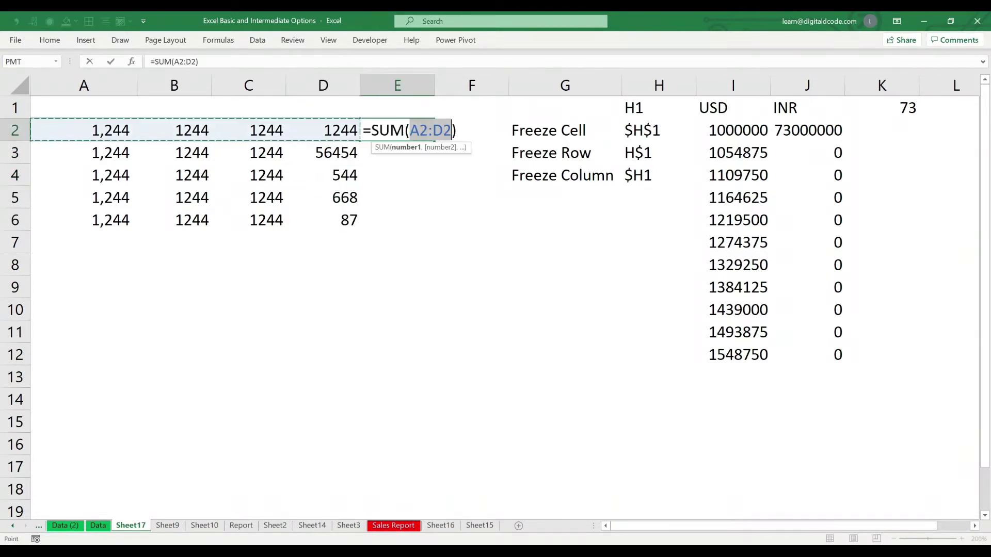
pyautogui.hotkey('ctrl', 'Return')
pyautogui.press('F2')
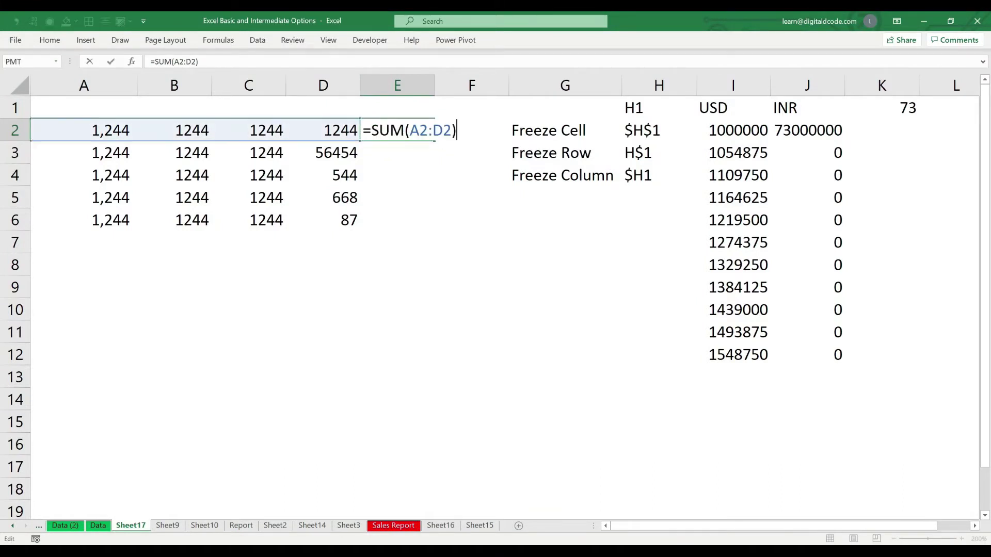
pyautogui.press('Escape')
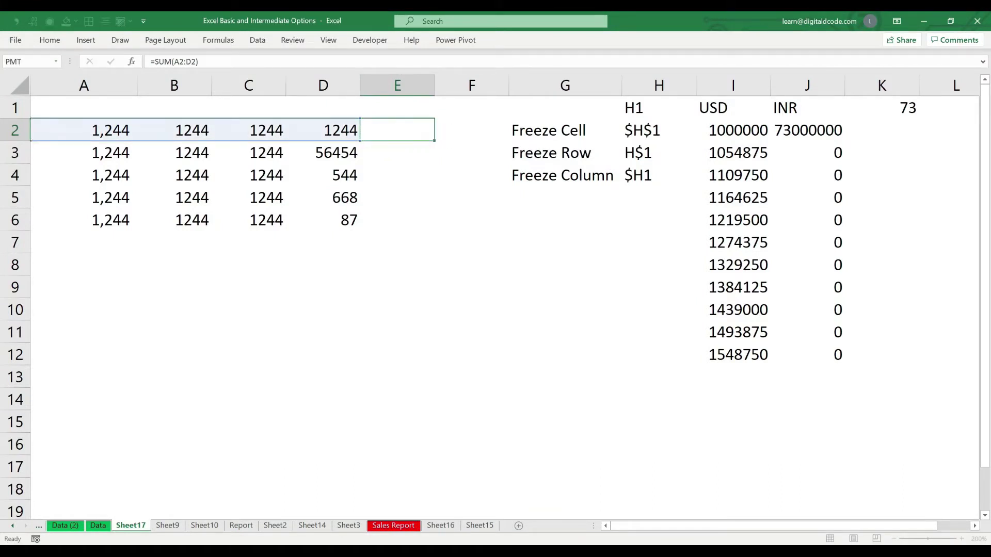
# Copy the row total from E2 to E3 and check which range the copied formula refers to.
pyautogui.hotkey('ctrl', 'c')
pyautogui.press('Down')
pyautogui.hotkey('ctrl', 'v')
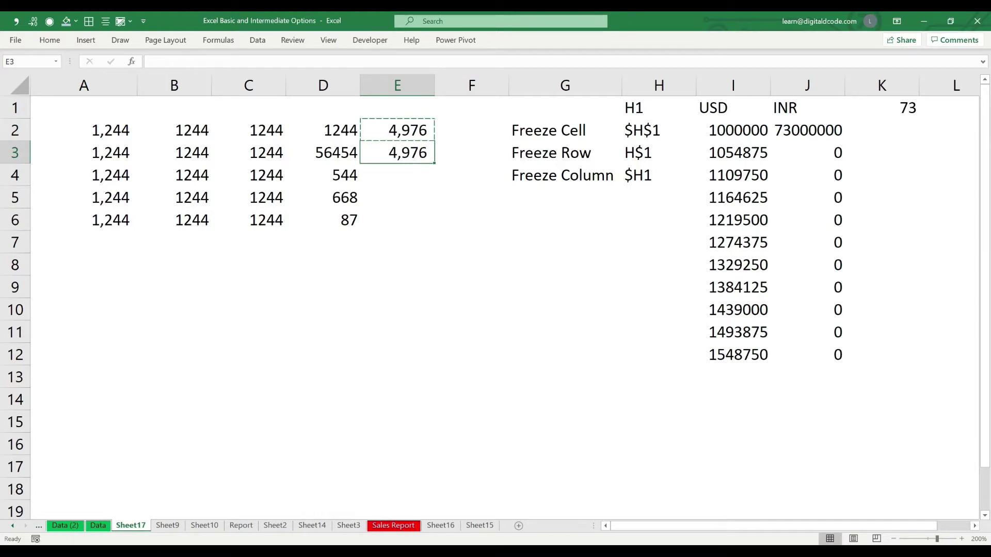
pyautogui.press('Escape')
pyautogui.press('F2')
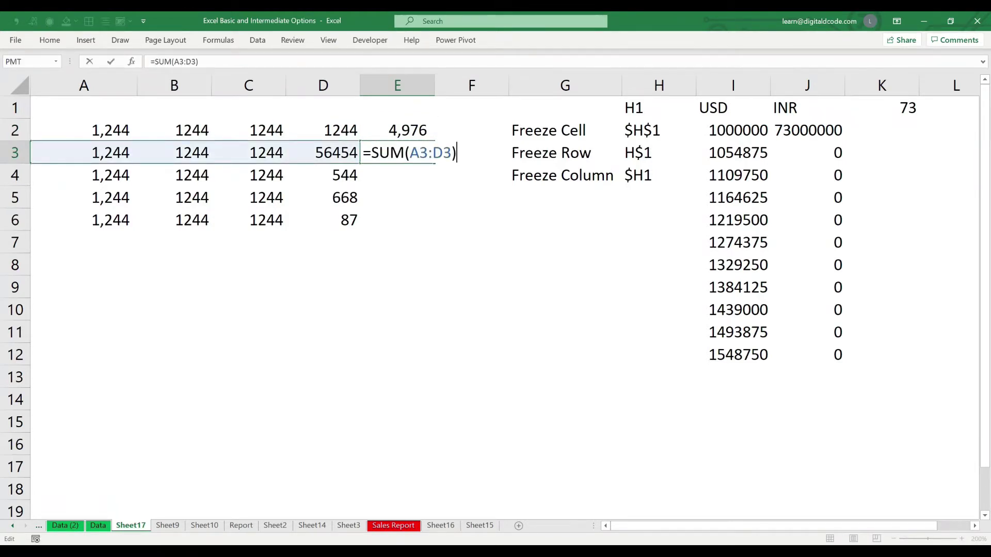
pyautogui.press('Escape')
# Copy the SUM formula in E3 down through cell E6.
pyautogui.hotkey('ctrl', 'c')
pyautogui.hotkey('shift', 'Down')
pyautogui.hotkey('shift', 'Down')
pyautogui.hotkey('shift', 'Down')
pyautogui.press('Return')
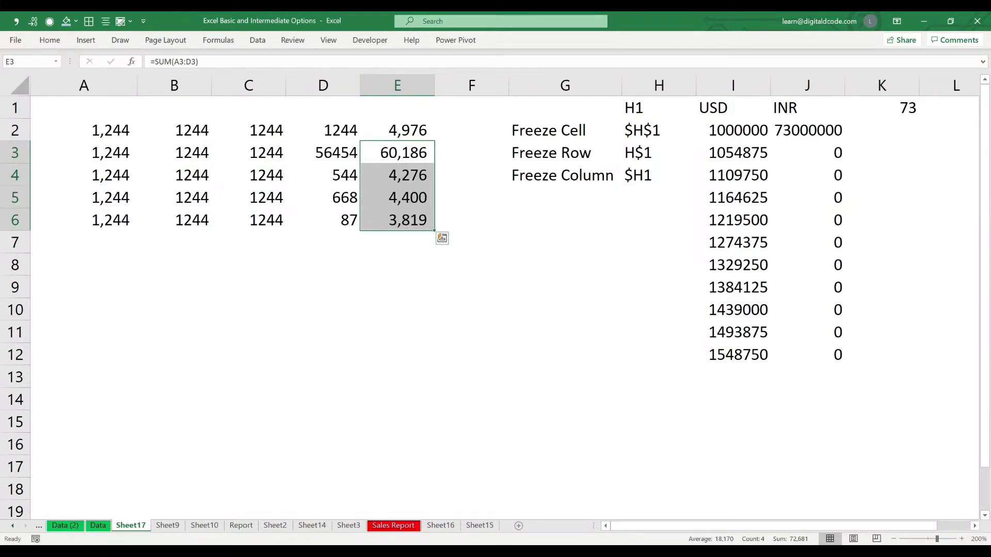
# Examine which cells the INR formulas in J2 and J3 refer to.
pyautogui.press('Right')
pyautogui.press('Right')
pyautogui.press('Right')
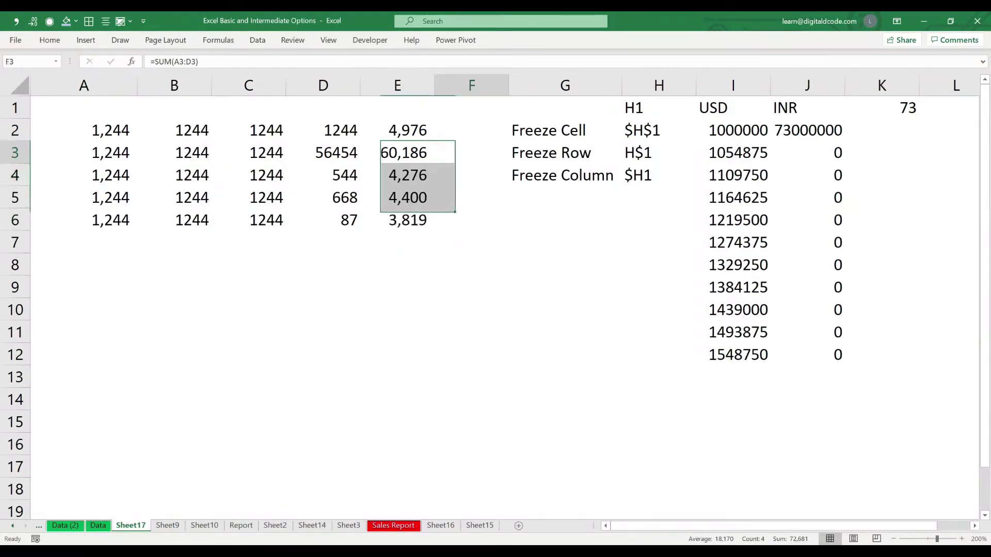
pyautogui.press('Right')
pyautogui.press('Right')
pyautogui.press('Right')
pyautogui.press('Left')
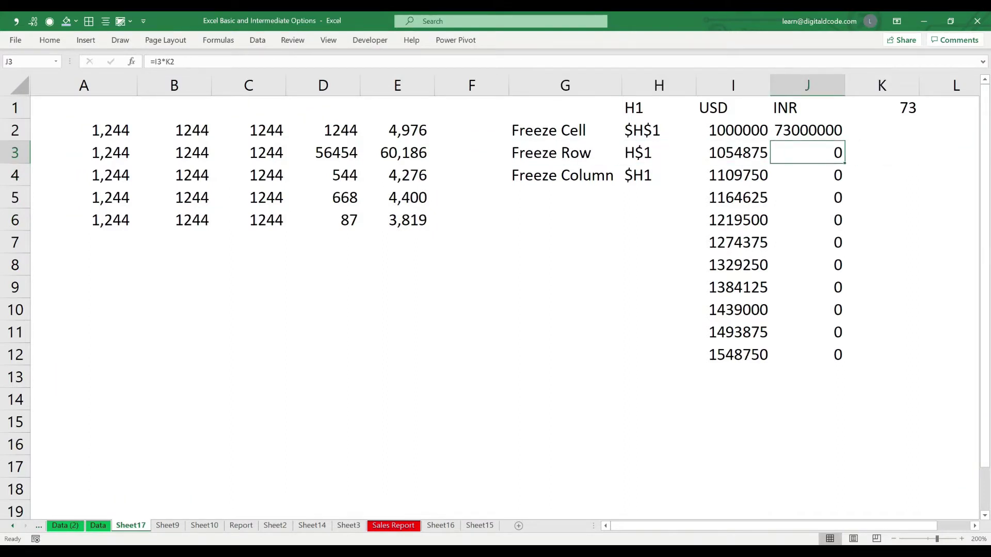
pyautogui.press('Up')
pyautogui.press('F2')
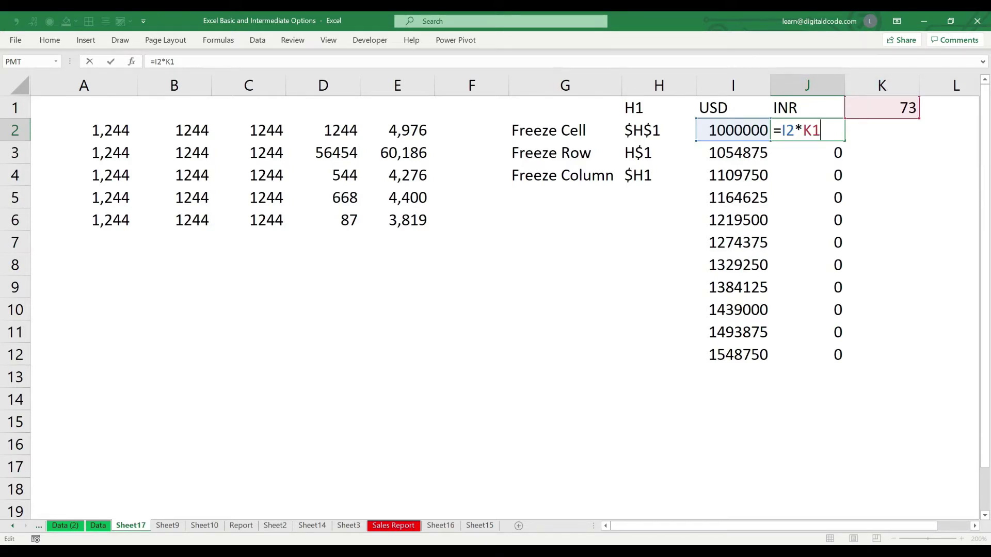
pyautogui.hotkey('ctrl', 'Return')
pyautogui.press('F2')
pyautogui.press('Return')
pyautogui.press('F2')
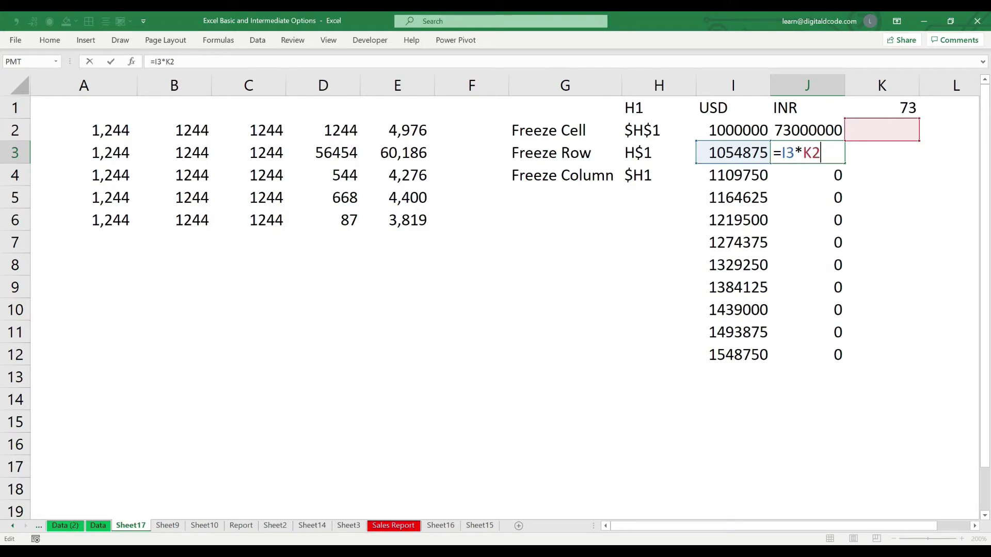
pyautogui.hotkey('ctrl', 'Return')
# Compare the rate cell K1 with the rate references used by the formulas in J2 and J3.
pyautogui.click(882, 108)
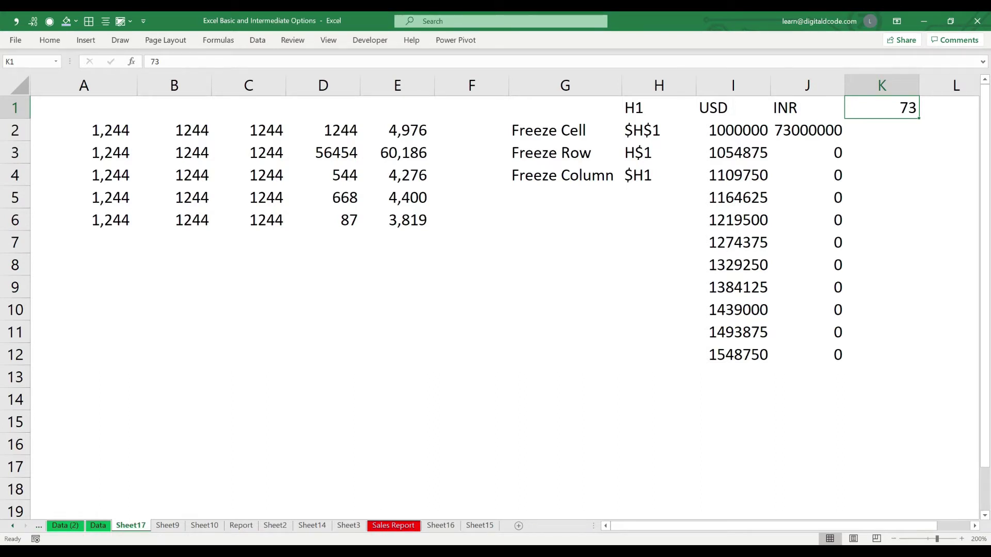
pyautogui.click(807, 130)
pyautogui.press('F2')
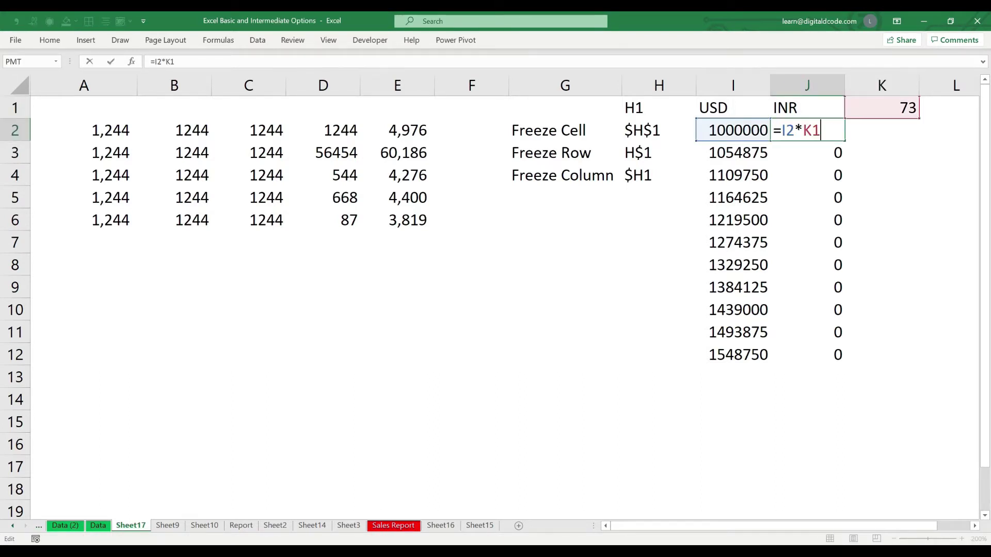
pyautogui.hotkey('ctrl', 'Return')
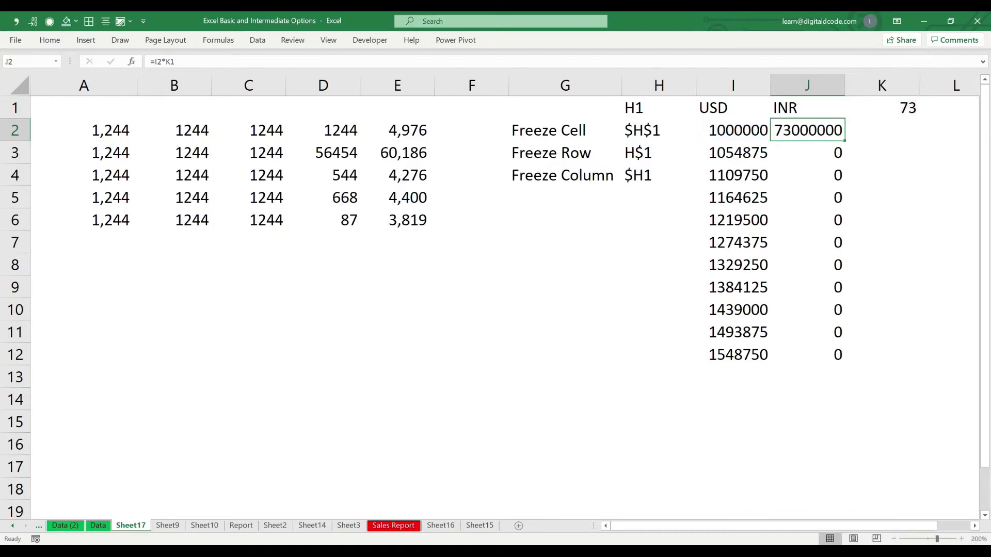
pyautogui.press('Down')
pyautogui.press('F2')
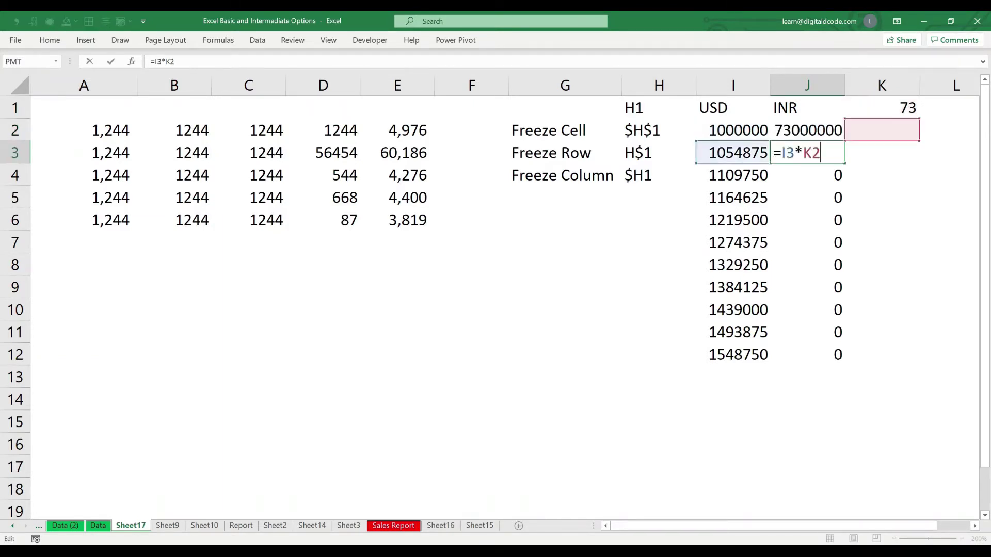
pyautogui.hotkey('ctrl', 'Return')
# Freeze the rate cell in J2's formula with an absolute reference so it reads =I2*$K$1.
pyautogui.press('Up')
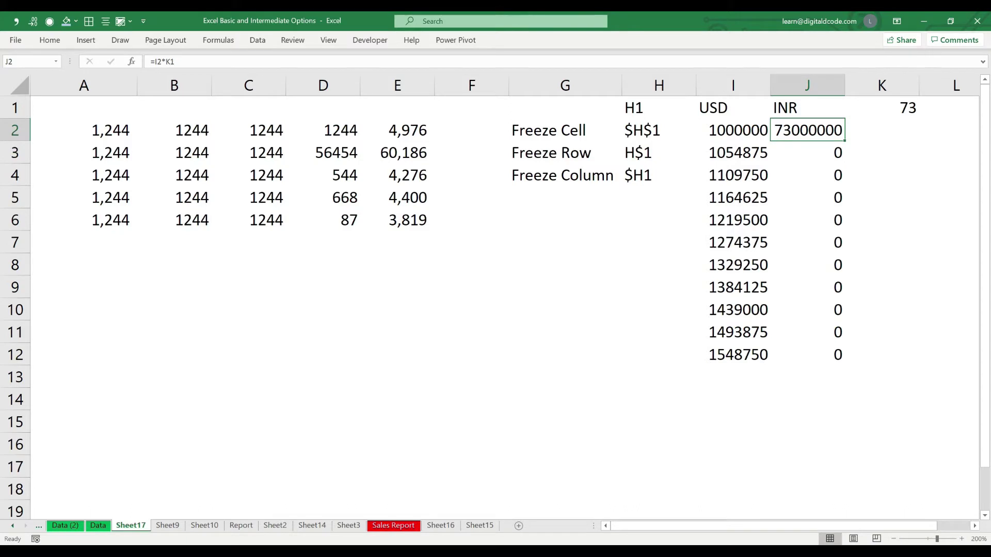
pyautogui.press('F2')
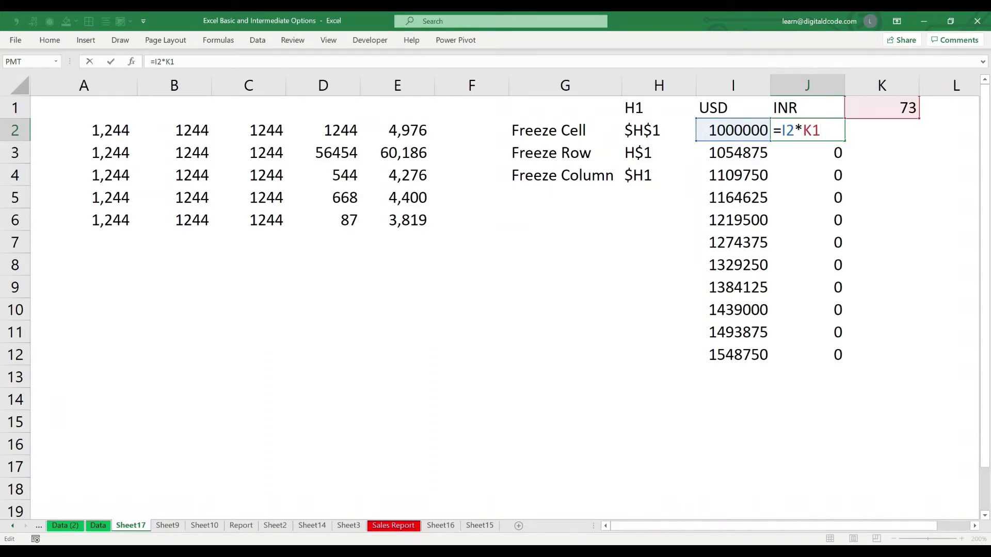
pyautogui.press('Left')
pyautogui.write('$')
pyautogui.press('Left')
pyautogui.press('Left')
pyautogui.write('$')
pyautogui.press('BackSpace')
pyautogui.press('Right')
pyautogui.press('Delete')
pyautogui.press('F4')
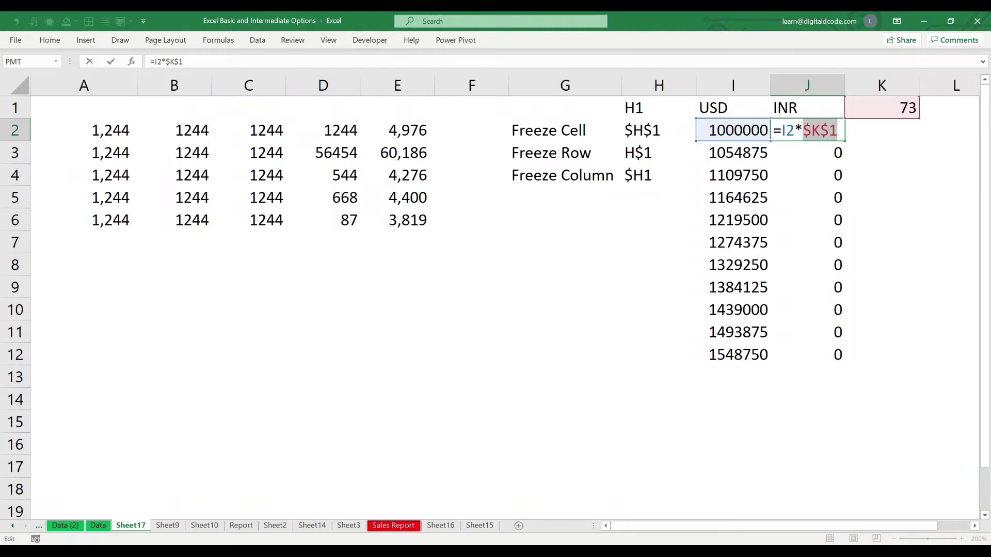
pyautogui.press('Return')
# Copy the INR formula from J2 down the column through J12.
pyautogui.press('Up')
pyautogui.hotkey('ctrl', 'c')
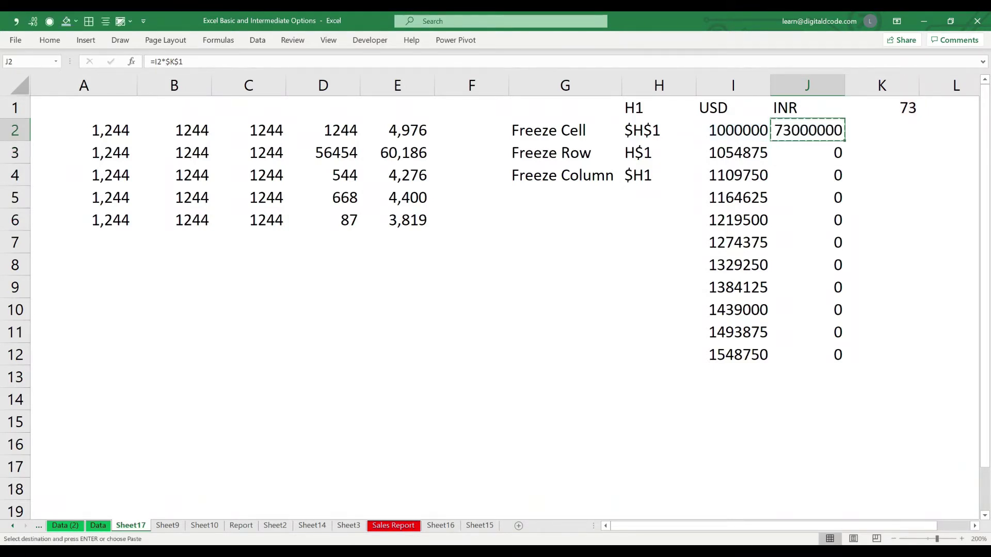
pyautogui.hotkey('ctrl', 'shift', 'Down')
pyautogui.press('Return')
# Examine the copied INR formulas one by one from J3 down to J12 to check their rate reference.
pyautogui.press('Down')
pyautogui.press('F2')
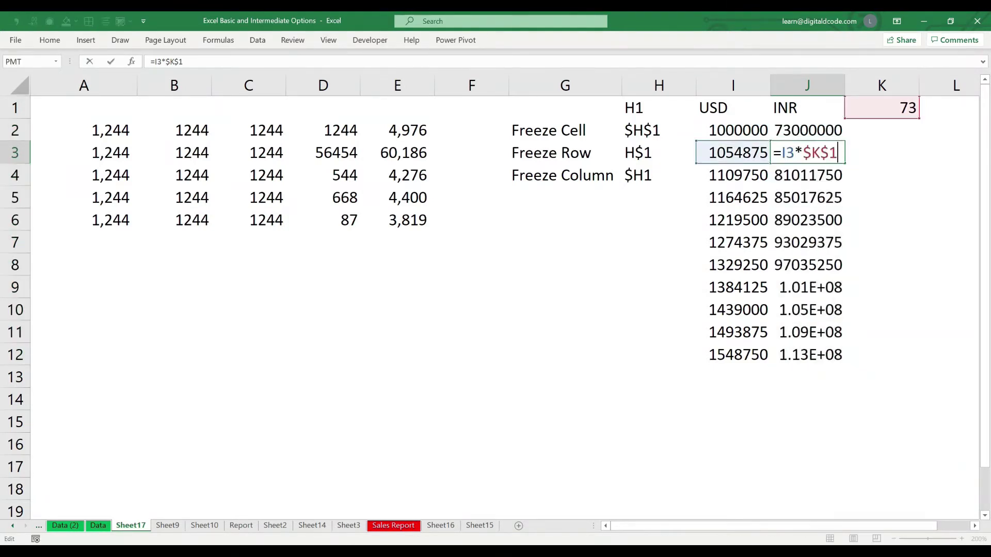
pyautogui.press('Return')
pyautogui.press('F2')
pyautogui.press('Return')
pyautogui.press('F2')
pyautogui.press('Return')
pyautogui.press('F2')
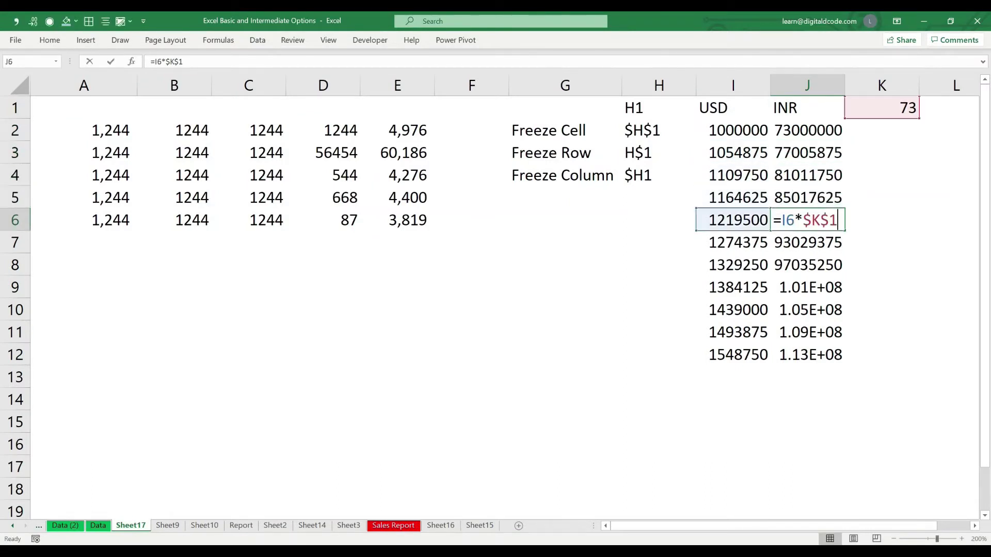
pyautogui.press('Return')
pyautogui.press('F2')
pyautogui.press('Return')
pyautogui.press('F2')
pyautogui.press('Return')
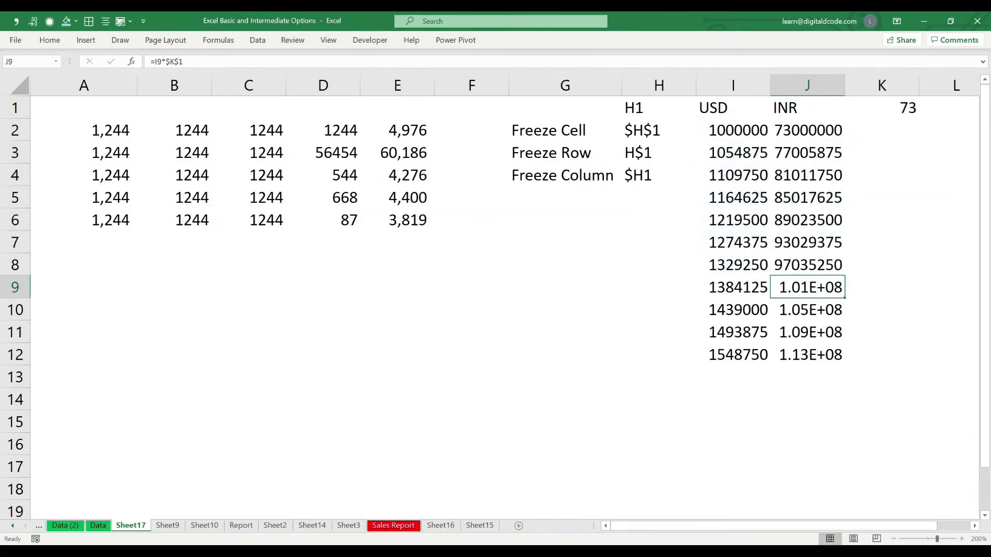
pyautogui.press('F2')
pyautogui.press('Return')
pyautogui.press('F2')
pyautogui.press('Return')
pyautogui.press('F2')
pyautogui.press('Return')
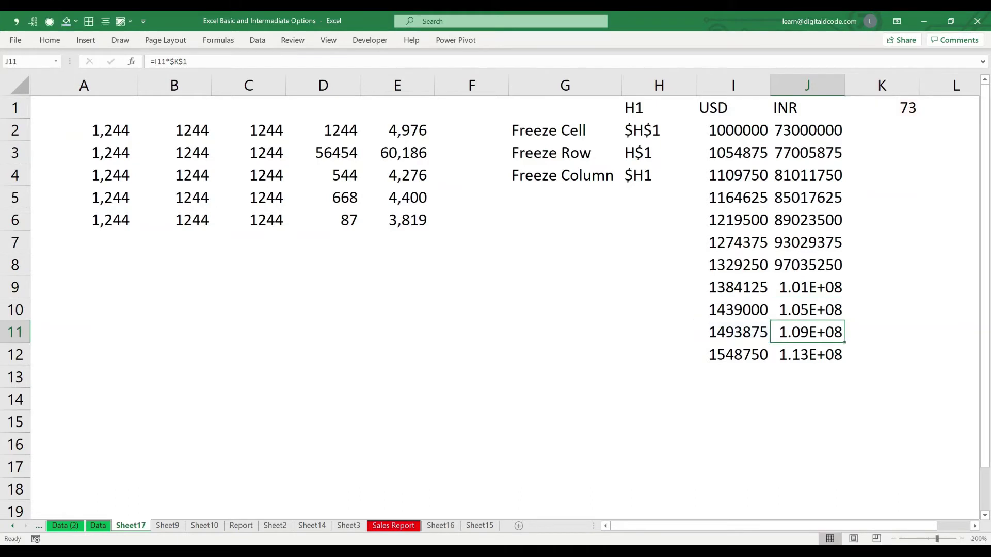
pyautogui.press('F2')
pyautogui.press('Escape')
# Format the USD and INR amounts in I2:J12 with thousands separators and no decimal places.
pyautogui.hotkey('shift', 'Up')
pyautogui.hotkey('shift', 'Up')
pyautogui.hotkey('shift', 'Up')
pyautogui.hotkey('shift', 'Up')
pyautogui.hotkey('shift', 'Up')
pyautogui.hotkey('shift', 'Up')
pyautogui.hotkey('shift', 'Up')
pyautogui.hotkey('shift', 'Up')
pyautogui.hotkey('shift', 'Up')
pyautogui.hotkey('shift', 'Up')
pyautogui.hotkey('shift', 'Up')
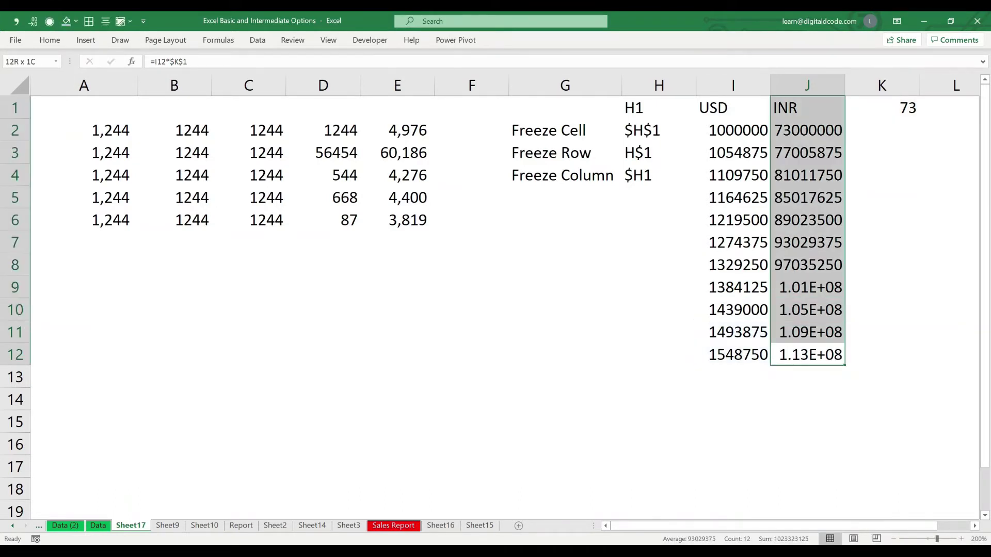
pyautogui.hotkey('shift', 'Down')
pyautogui.hotkey('shift', 'Left')
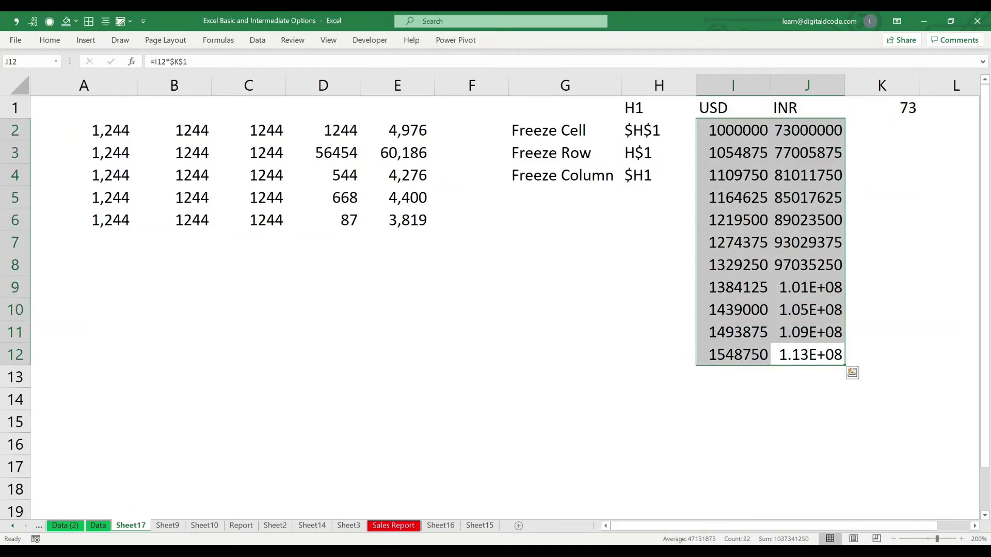
pyautogui.hotkey('alt', '1')
pyautogui.hotkey('alt', '2')
pyautogui.hotkey('alt', '2')
pyautogui.press('Right')
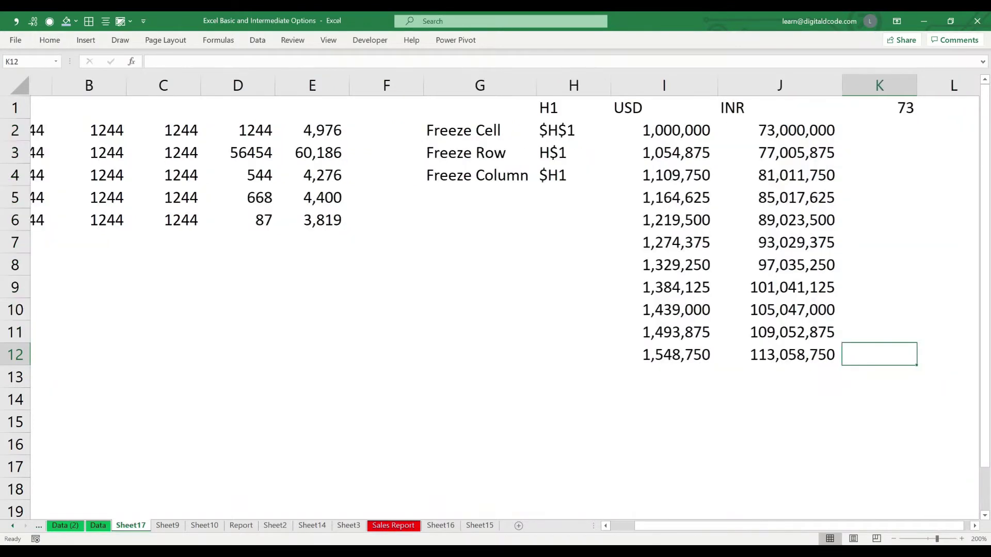
# Copy the INR formula from J3 to L3 and check which cells the copy refers to.
pyautogui.press('Right')
pyautogui.press('Right')
pyautogui.press('Left')
pyautogui.press('Left')
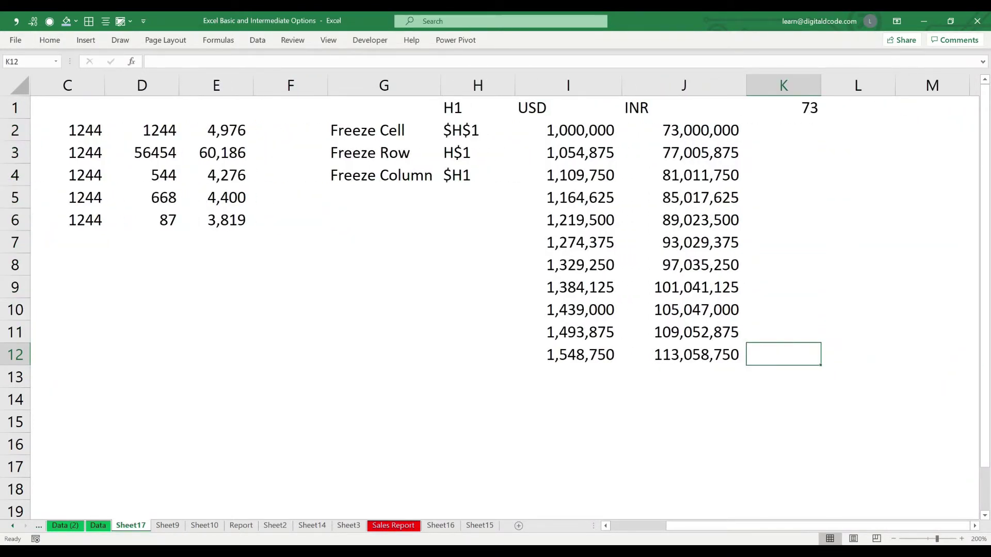
pyautogui.hotkey('ctrl', 'Up')
pyautogui.press('Down')
pyautogui.press('Down')
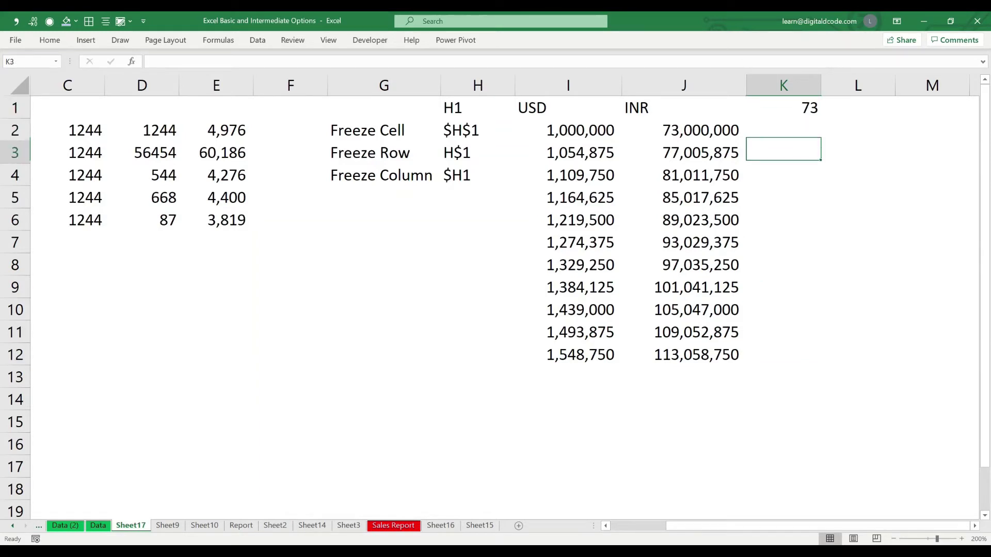
pyautogui.press('Left')
pyautogui.hotkey('ctrl', 'c')
pyautogui.press('Right')
pyautogui.press('Right')
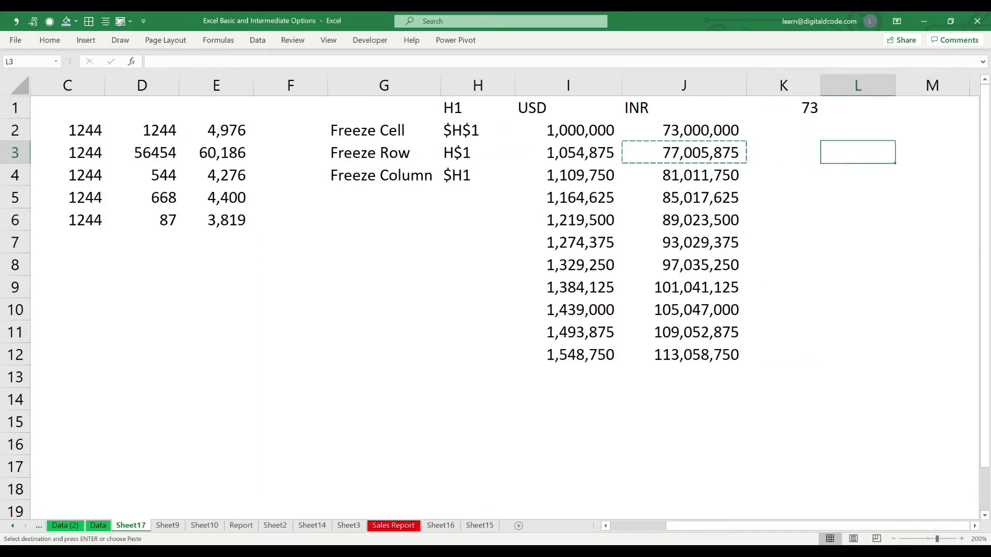
pyautogui.press('Return')
pyautogui.press('F2')
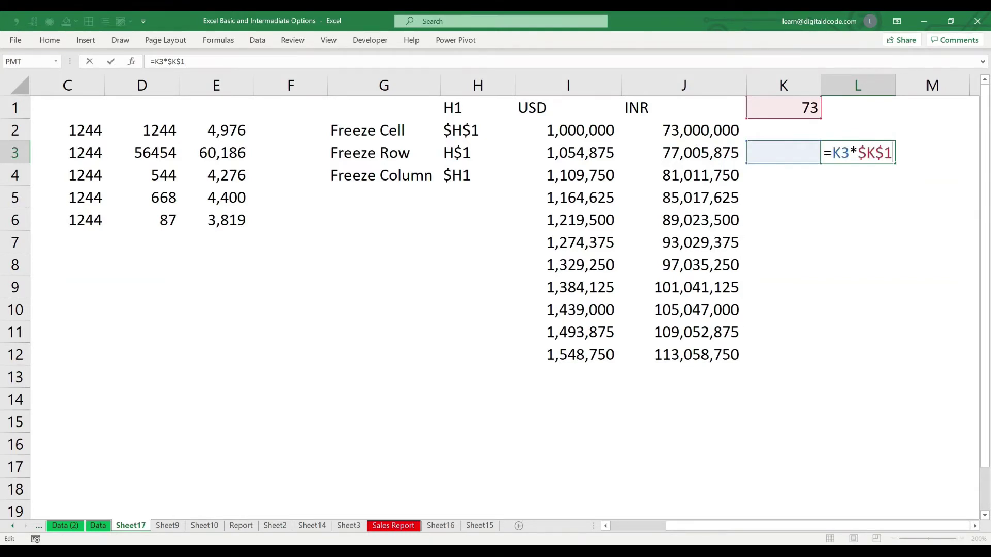
# Copy the formula from L3 to M3 and check its references.
pyautogui.hotkey('ctrl', 'Return')
pyautogui.hotkey('ctrl', 'c')
pyautogui.press('Right')
pyautogui.hotkey('ctrl', 'v')
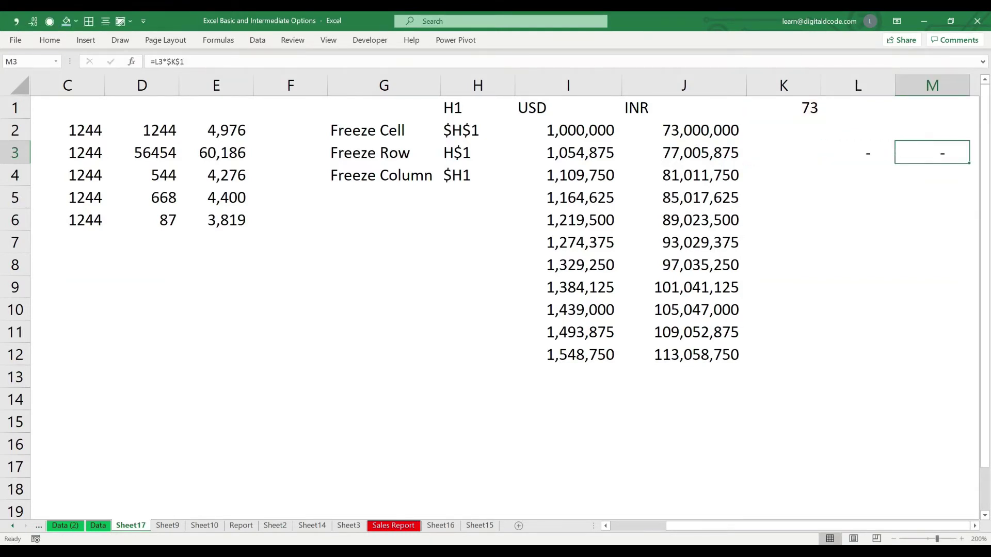
pyautogui.press('F2')
pyautogui.hotkey('ctrl', 'Return')
# Clear the test formulas from L3:M3 and the old numbers and totals from A2:E6.
pyautogui.hotkey('shift', 'Left')
pyautogui.press('Delete')
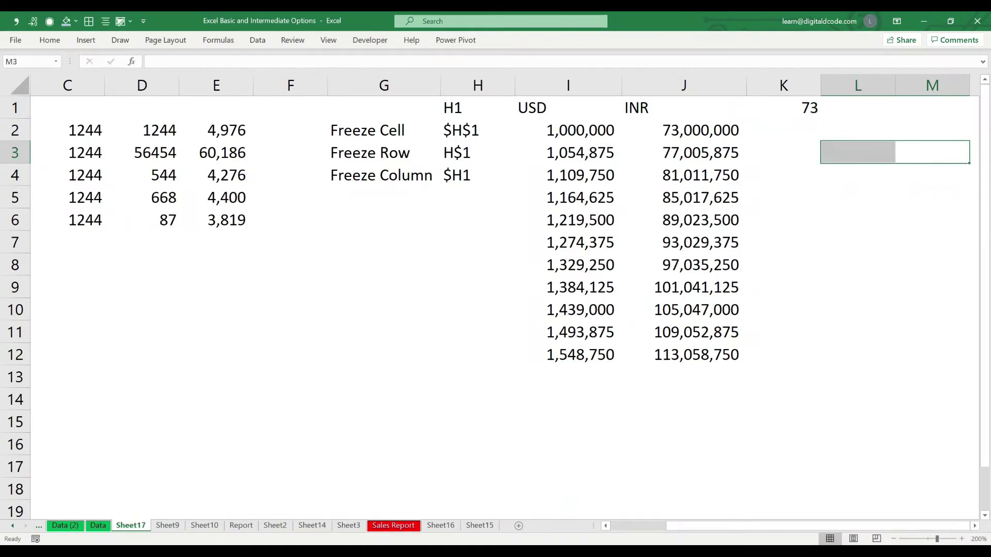
pyautogui.hotkey('ctrl', 'Home')
pyautogui.press('Down')
pyautogui.hotkey('ctrl', 'shift', 'Right')
pyautogui.hotkey('ctrl', 'shift', 'Down')
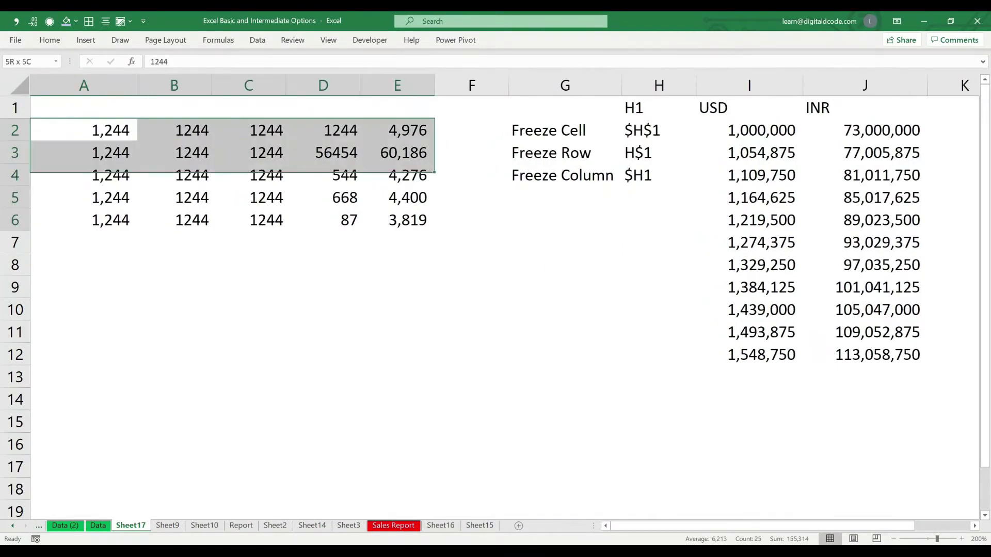
pyautogui.press('Delete')
# Enter the header INR in A1 and the amount 1000000 in A2.
pyautogui.hotkey('ctrl', 'Home')
pyautogui.press('Down')
pyautogui.press('Up')
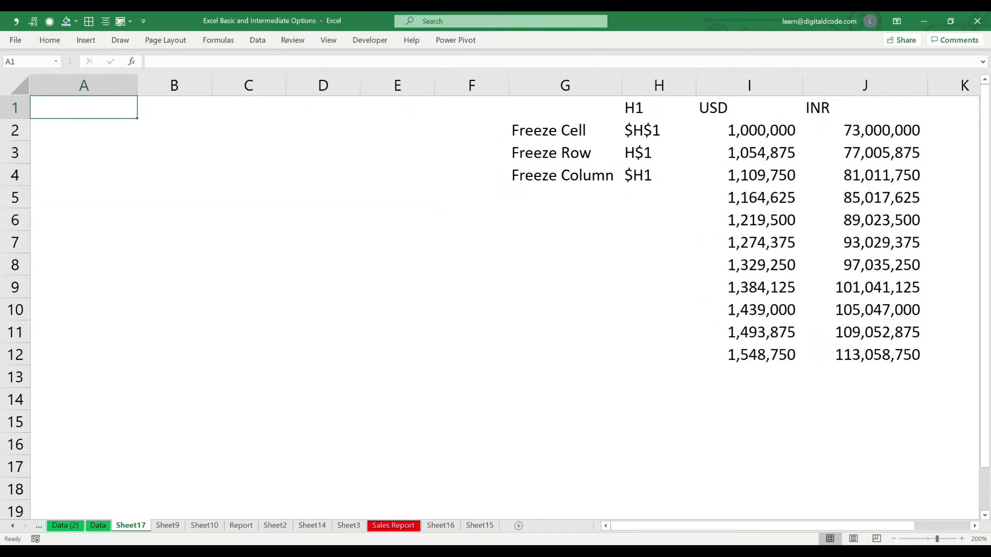
pyautogui.press('F2')
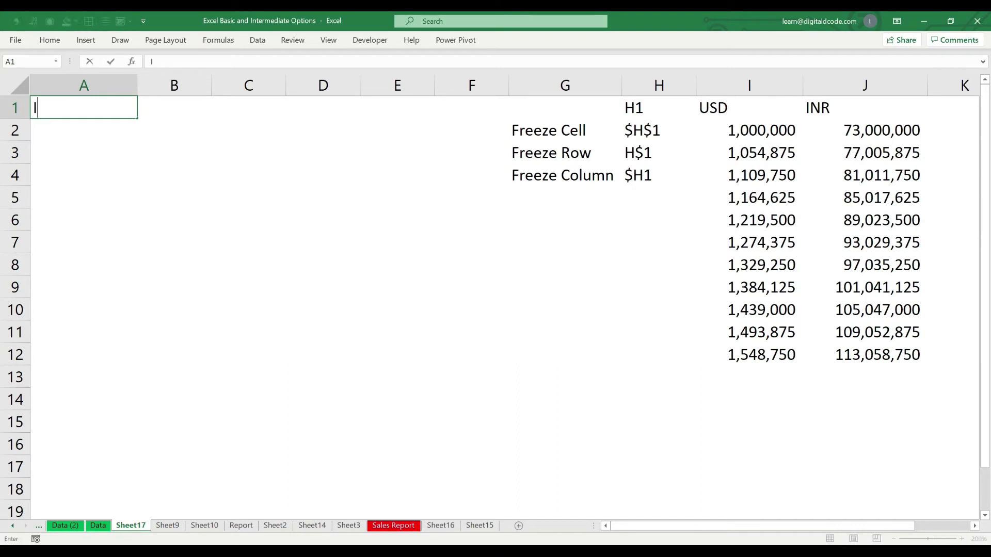
pyautogui.write('INR')
pyautogui.press('Return')
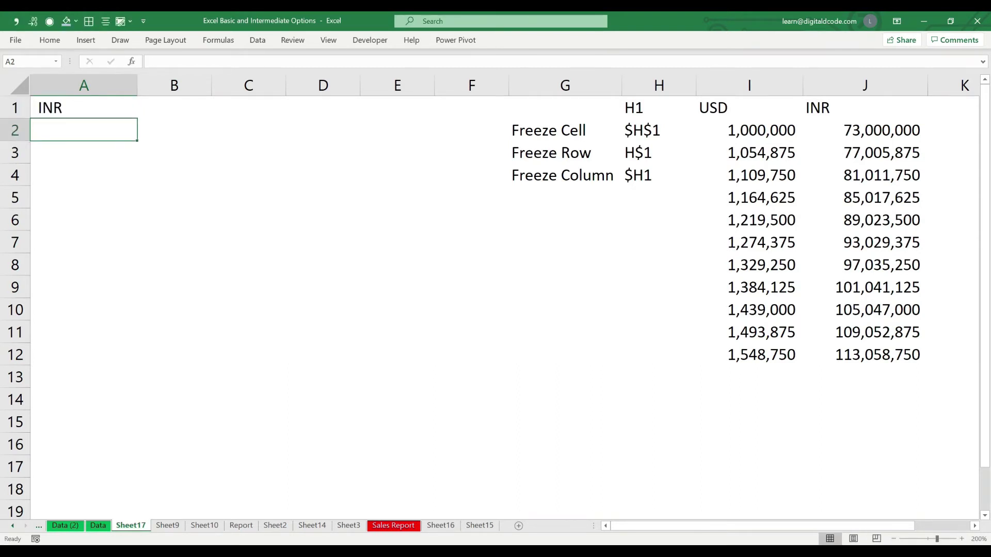
pyautogui.write('1000000')
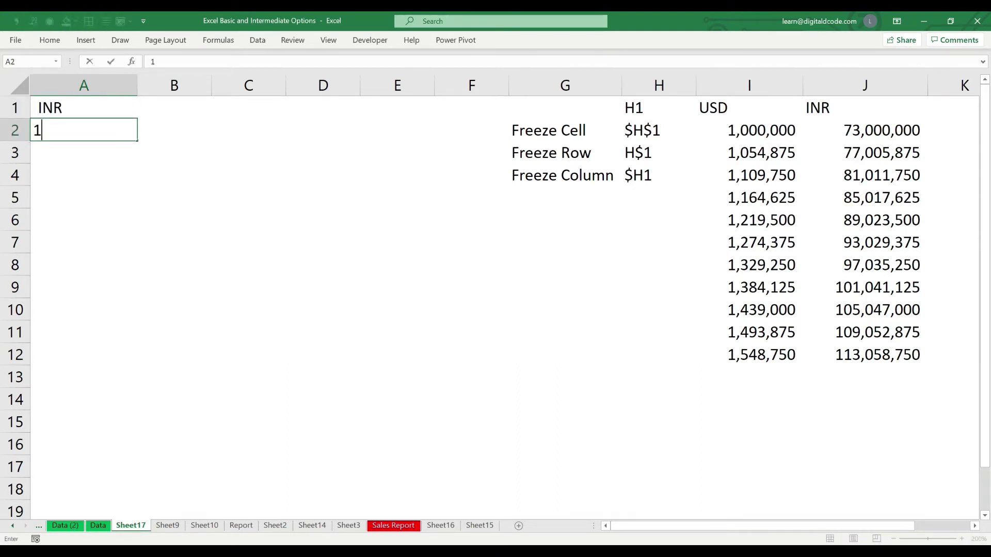
pyautogui.press('Return')
pyautogui.press('Up')
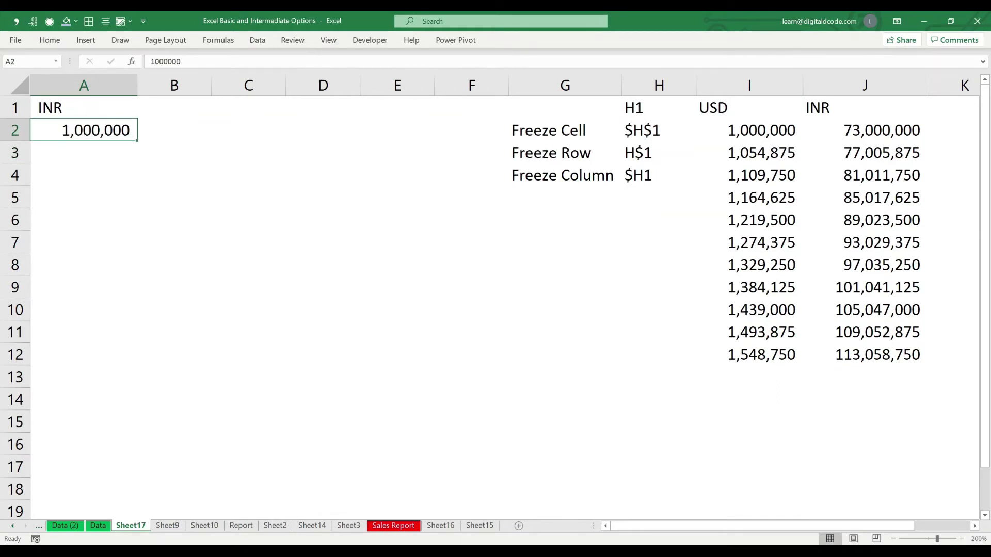
# Enter the formula +A2+2000000 in A3 and fill it down through A6.
pyautogui.press('Down')
pyautogui.write('+')
pyautogui.press('Up')
pyautogui.write('+')
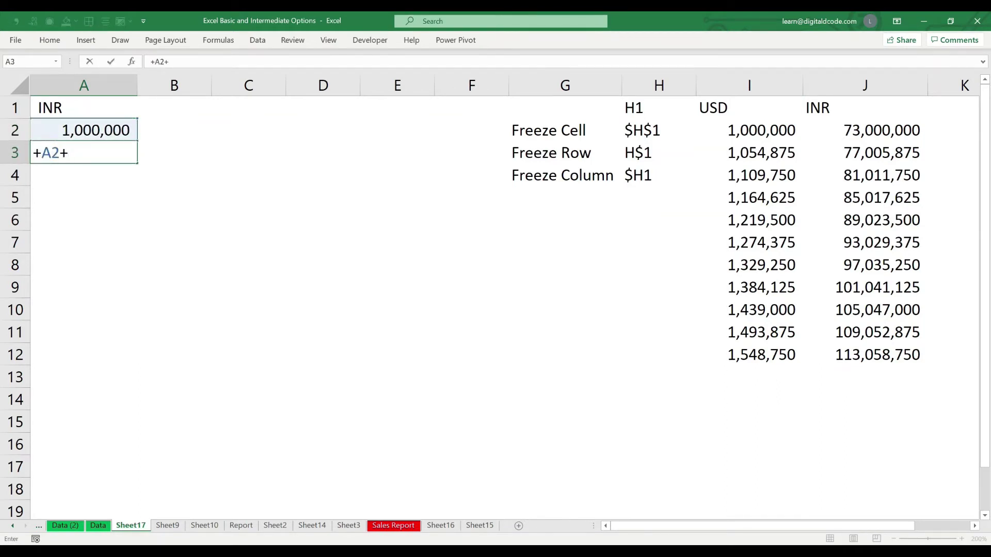
pyautogui.write('2000000')
pyautogui.hotkey('ctrl', 'Return')
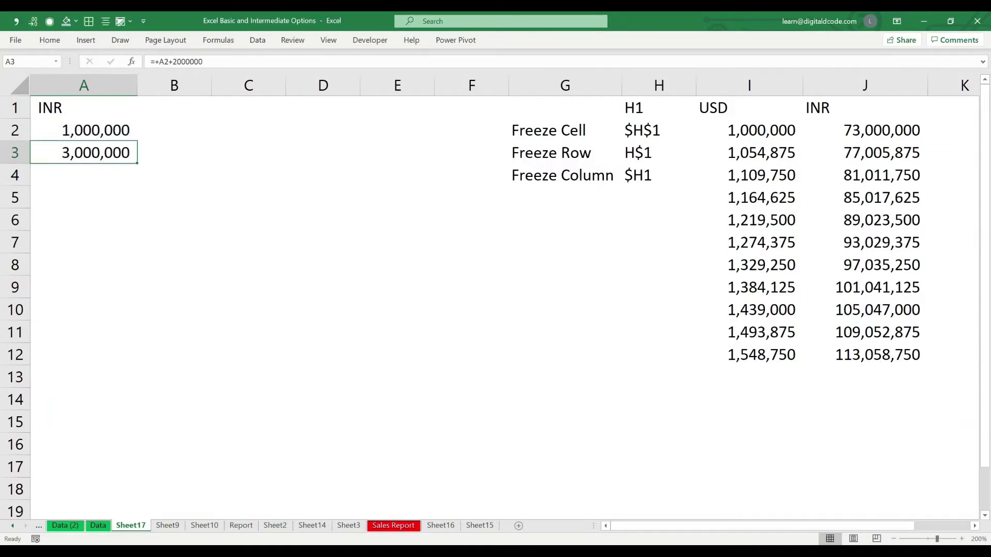
pyautogui.hotkey('shift', 'Down')
pyautogui.hotkey('shift', 'Down')
pyautogui.hotkey('shift', 'Down')
pyautogui.hotkey('ctrl', 'd')
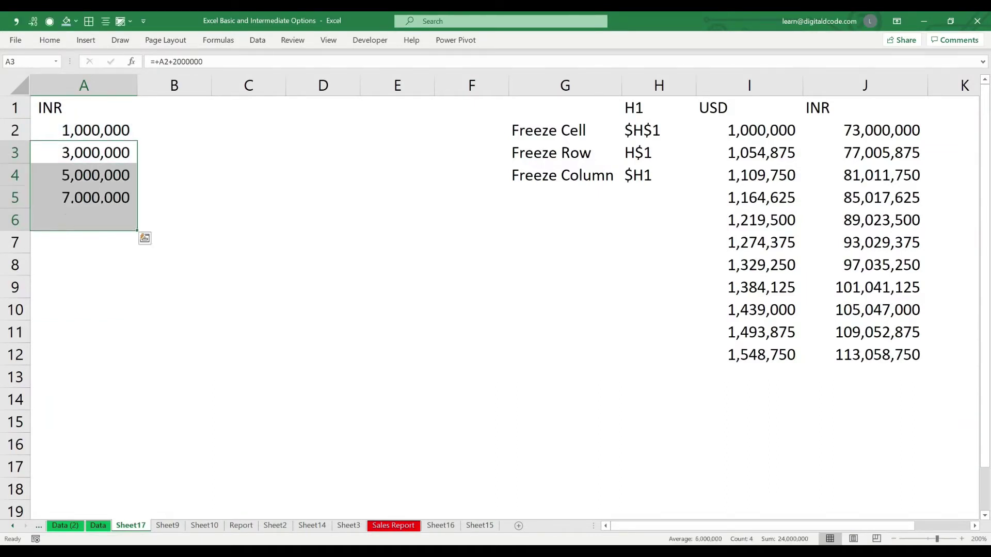
# Center the INR header in A1.
pyautogui.hotkey('ctrl', 'Up')
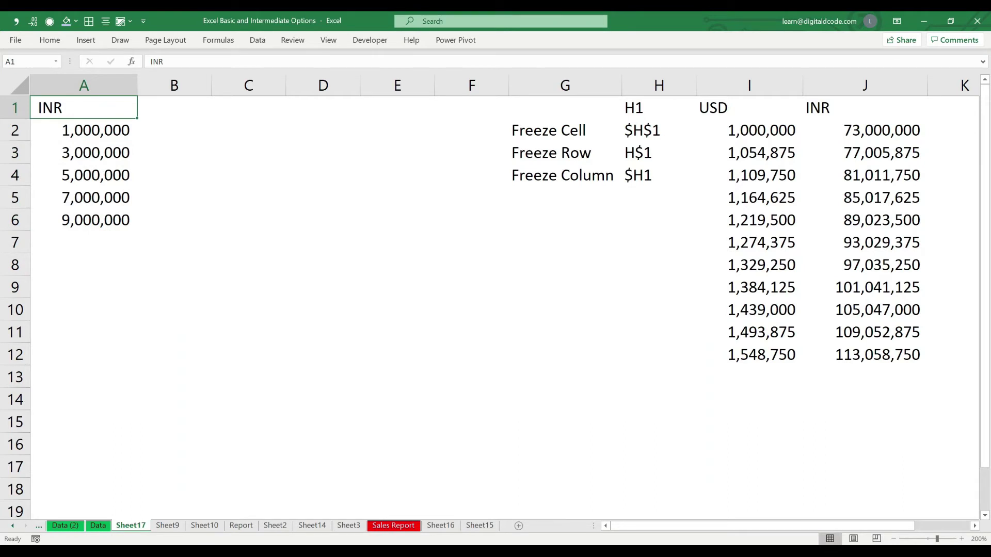
pyautogui.press('alt')
pyautogui.press('6')
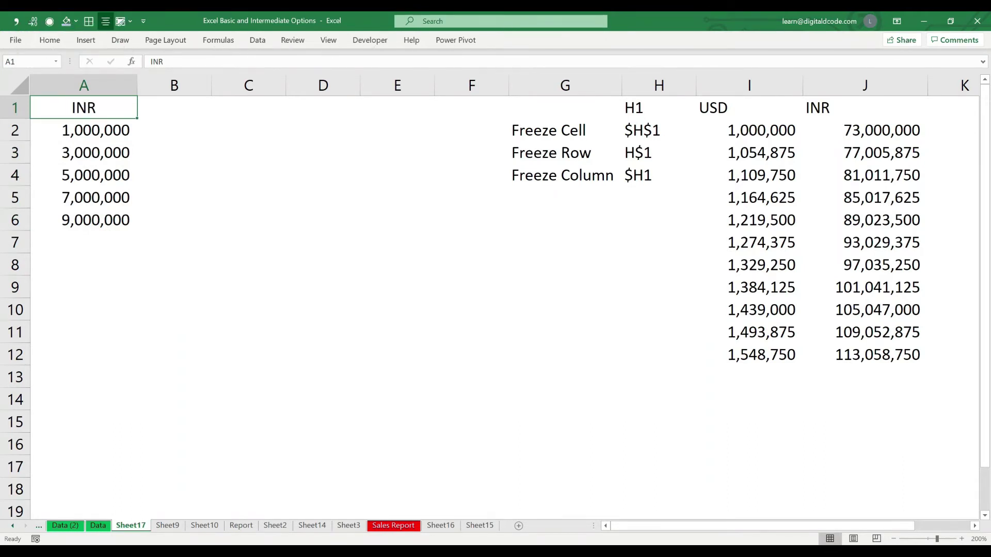
# Enter the currency headers USD, SGD, MYR and GBP in cells B1 through E1.
pyautogui.press('Right')
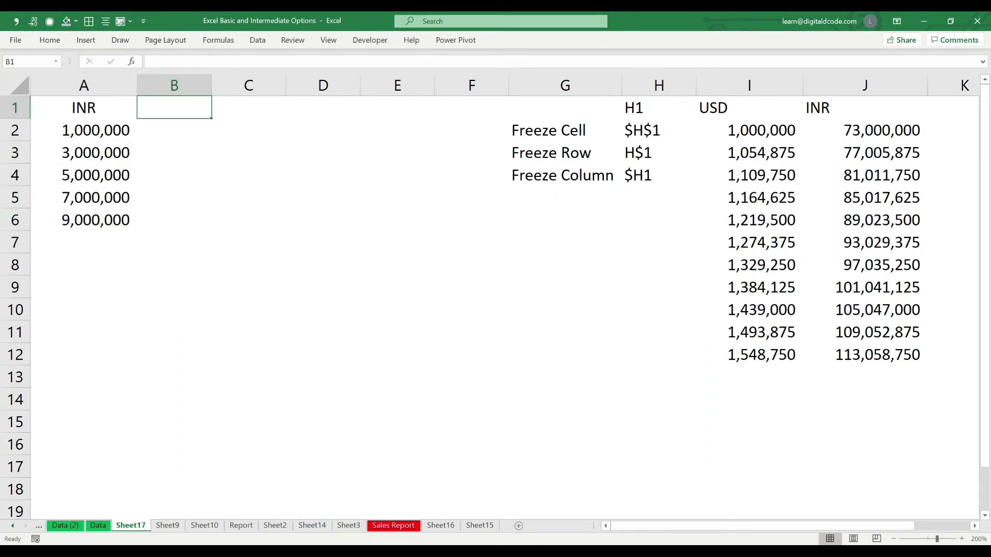
pyautogui.write('USD')
pyautogui.press('Right')
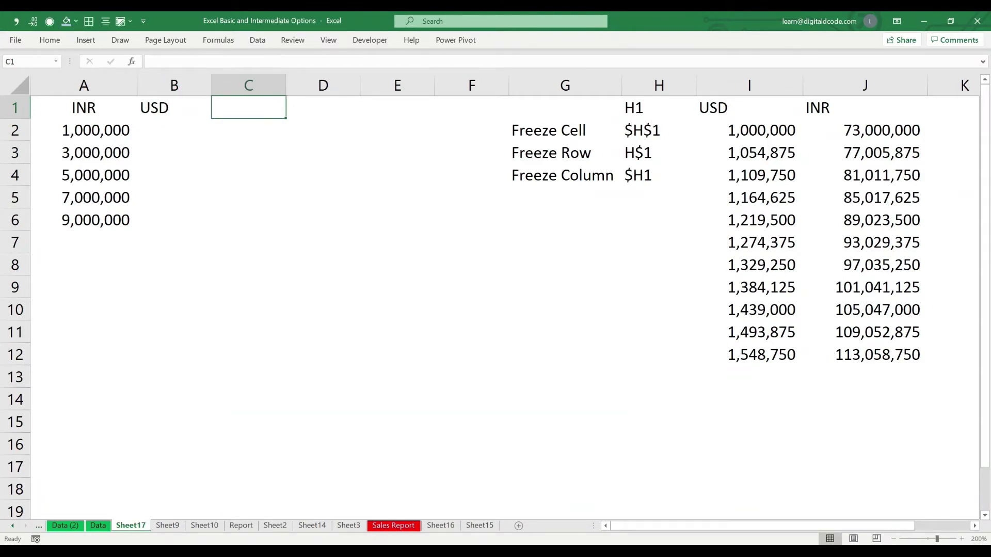
pyautogui.write('SGD')
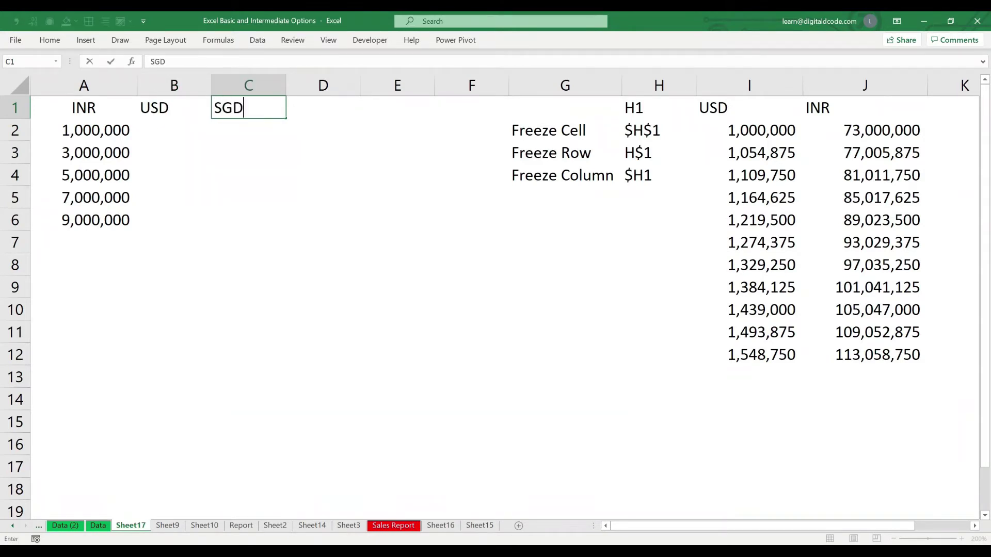
pyautogui.press('Right')
pyautogui.write('MYR')
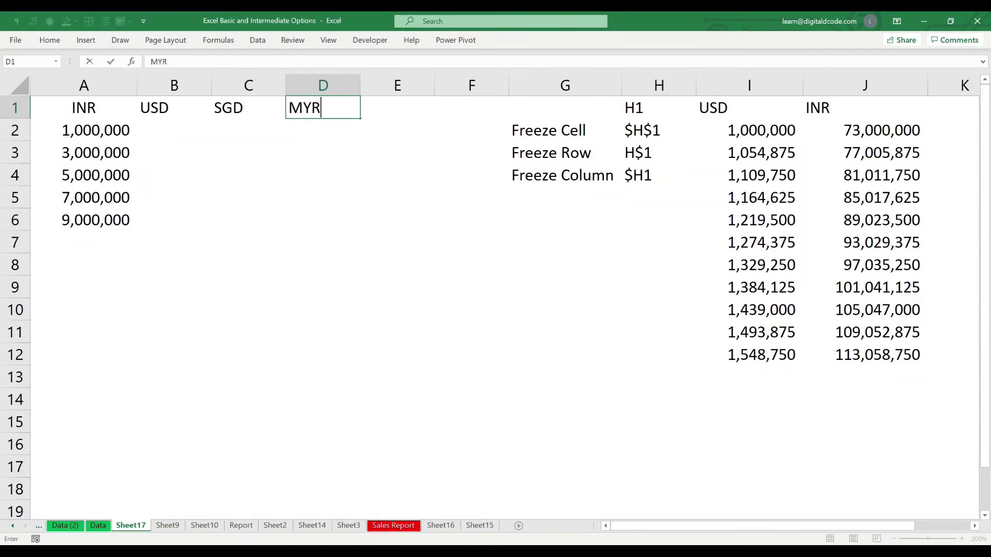
pyautogui.press('Right')
pyautogui.write('GBP')
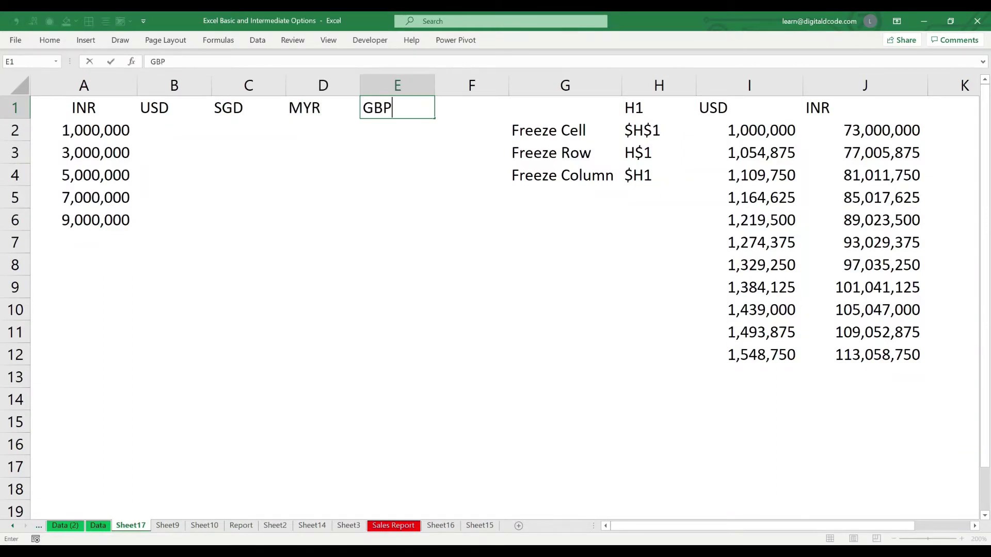
pyautogui.press('Return')
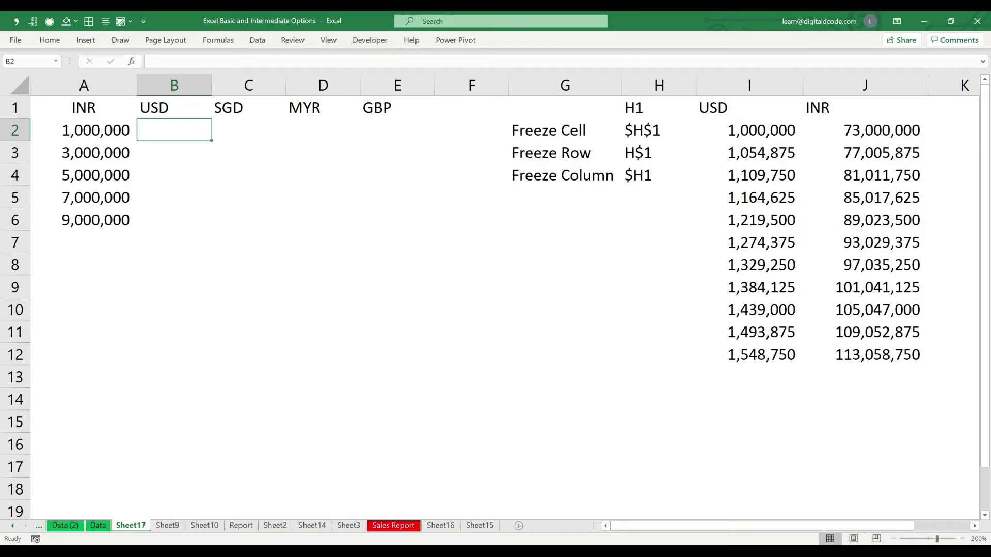
# Look over the empty conversion cells B2:E2 and the INR amounts in A2:A6.
pyautogui.press('Left')
pyautogui.press('Right')
pyautogui.hotkey('shift', 'Right')
pyautogui.hotkey('shift', 'Right')
pyautogui.hotkey('shift', 'Right')
pyautogui.press('Left')
pyautogui.hotkey('ctrl', 'shift', 'Down')
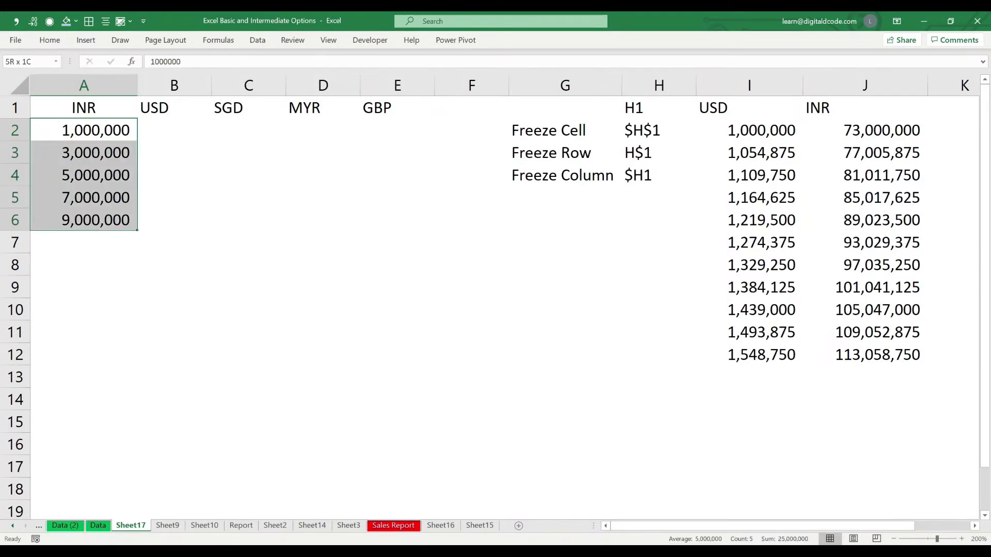
# Move the INR amounts from A2:A6 down one row to A3:A7.
pyautogui.hotkey('ctrl', 'x')
pyautogui.press('Down')
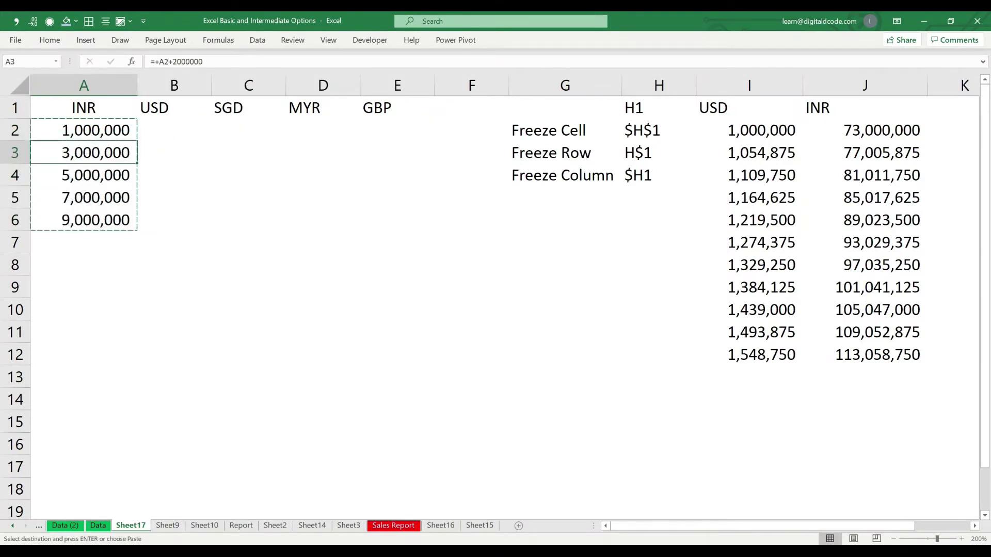
pyautogui.hotkey('ctrl', 'v')
# Enter the exchange rates 73.5 for USD in B2 and 42.5 for SGD in C2.
pyautogui.press('Up')
pyautogui.press('Right')
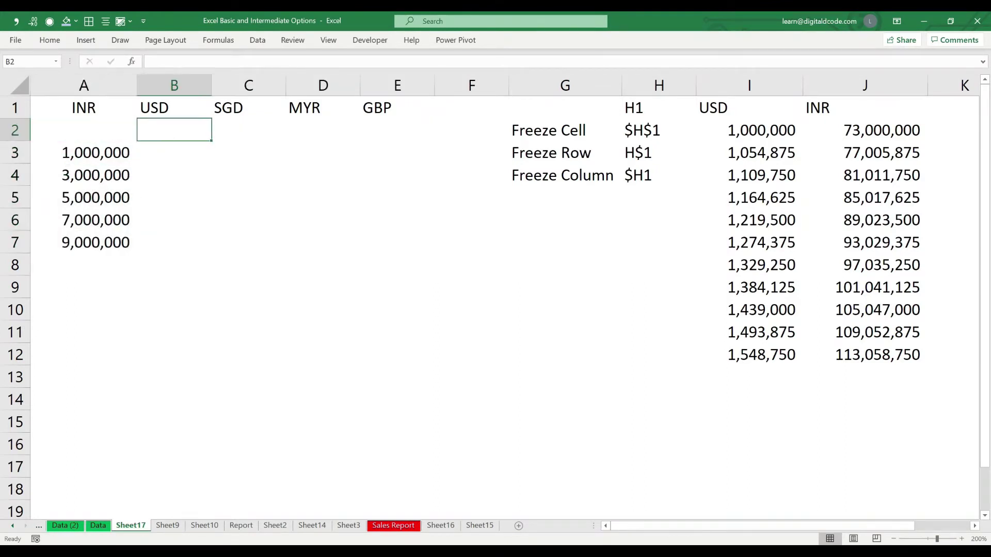
pyautogui.write('73.5')
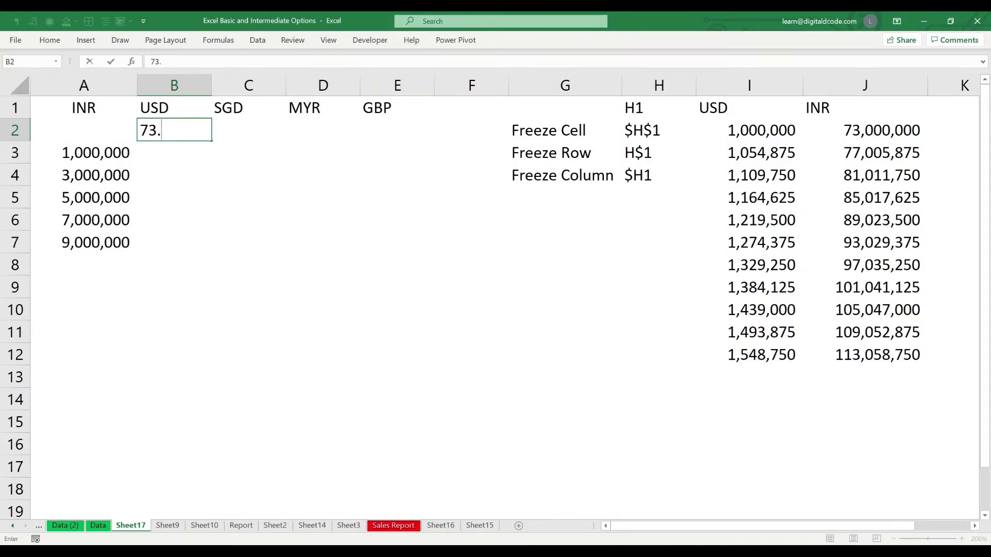
pyautogui.press('Tab')
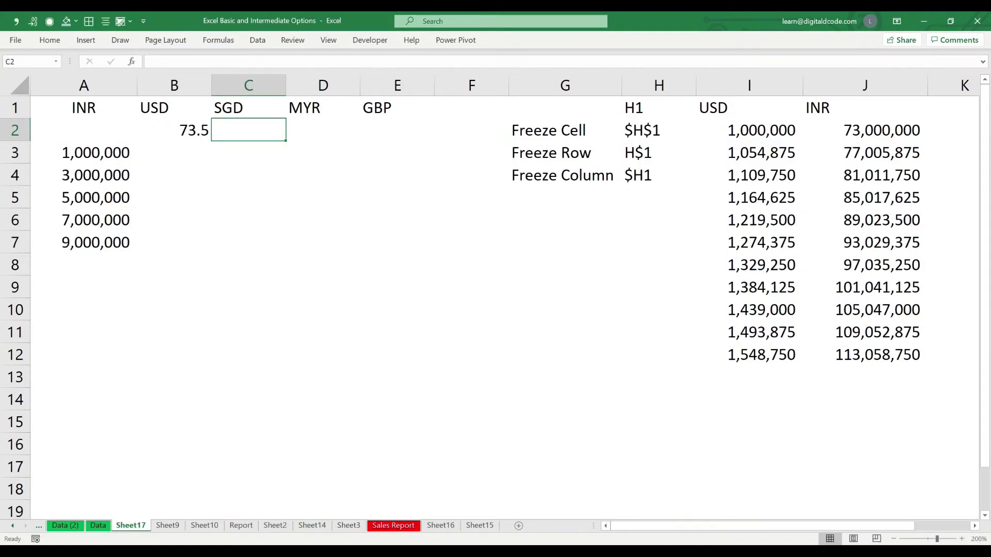
pyautogui.write('42.5')
pyautogui.press('Left')
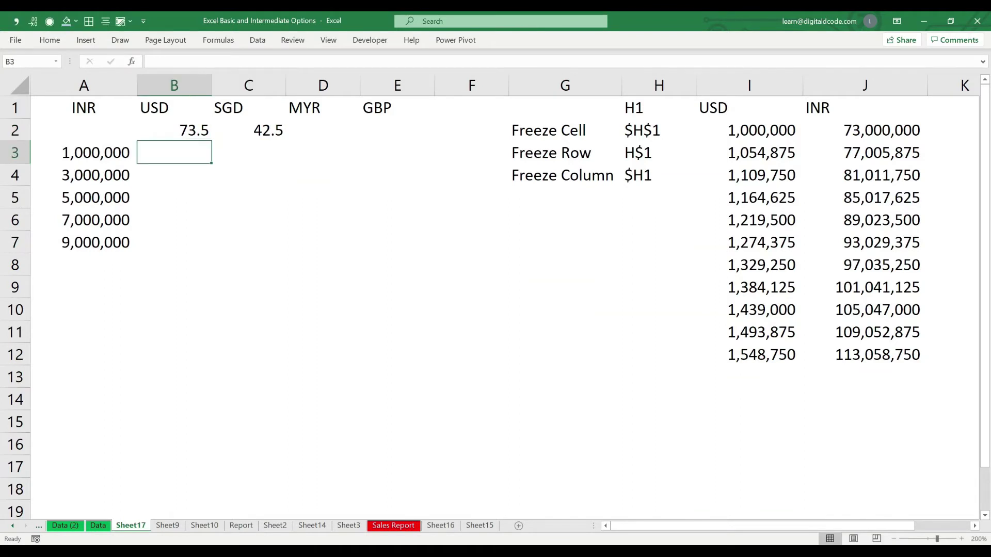
# Enter the exchange rates 19.2 for MYR in D2 and 90.5 for GBP in E2.
pyautogui.press('Right')
pyautogui.press('Right')
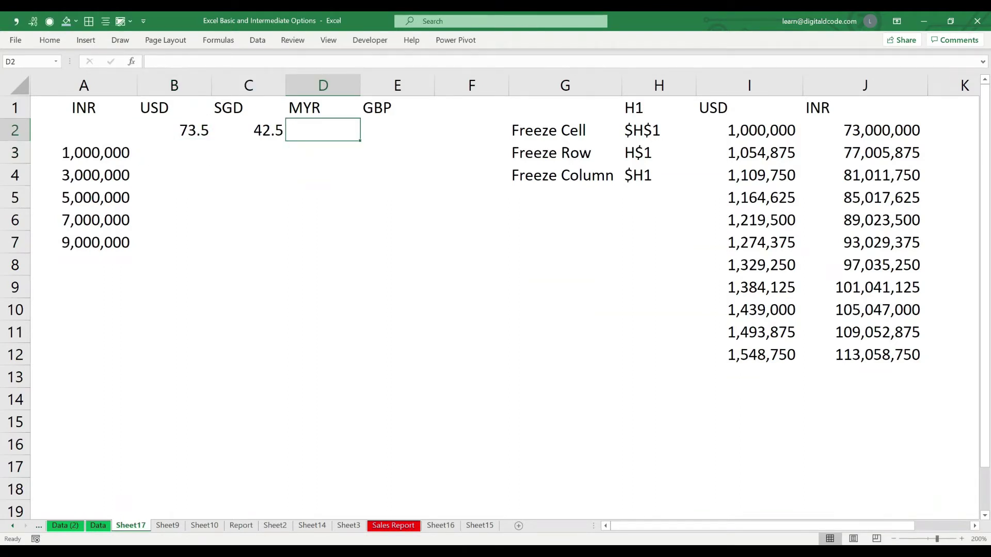
pyautogui.write('19.2')
pyautogui.press('Return')
pyautogui.press('Up')
pyautogui.press('Right')
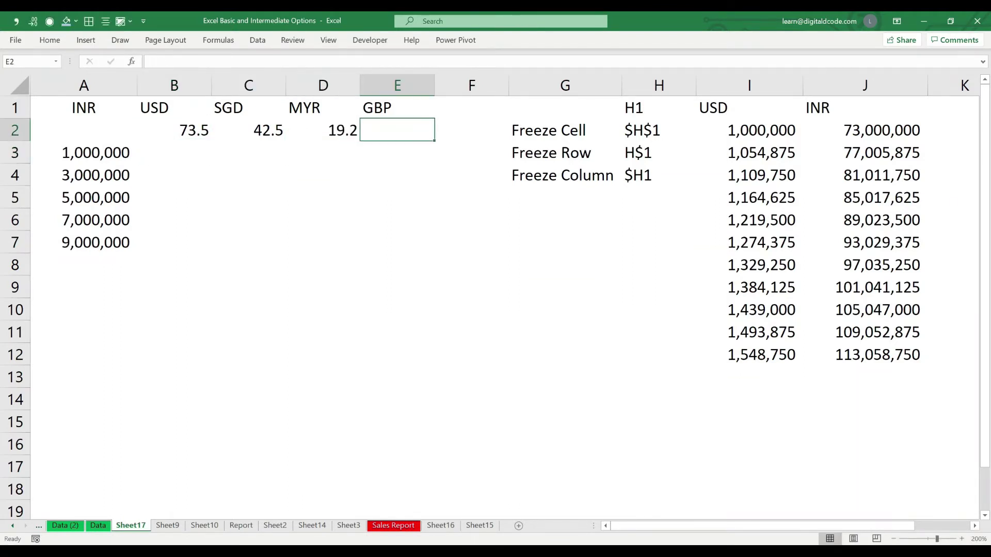
pyautogui.write('=')
pyautogui.press('BackSpace')
pyautogui.write('90.5')
pyautogui.press('Return')
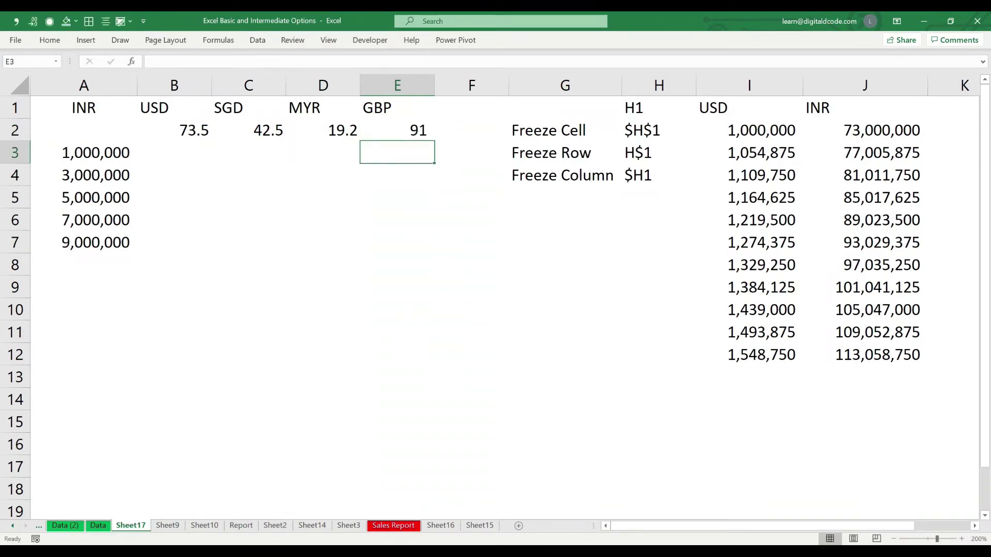
# Format the exchange rates in B2:E2 in comma style with two decimals.
pyautogui.press('Up')
pyautogui.press('Left')
pyautogui.press('Left')
pyautogui.press('Left')
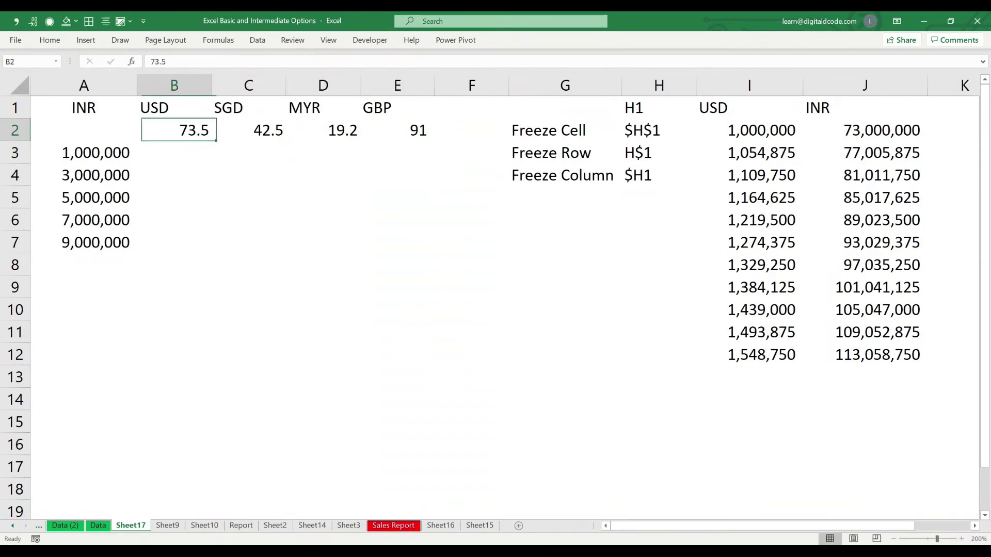
pyautogui.hotkey('shift', 'Right')
pyautogui.hotkey('shift', 'Right')
pyautogui.hotkey('shift', 'Right')
pyautogui.hotkey('alt', '1')
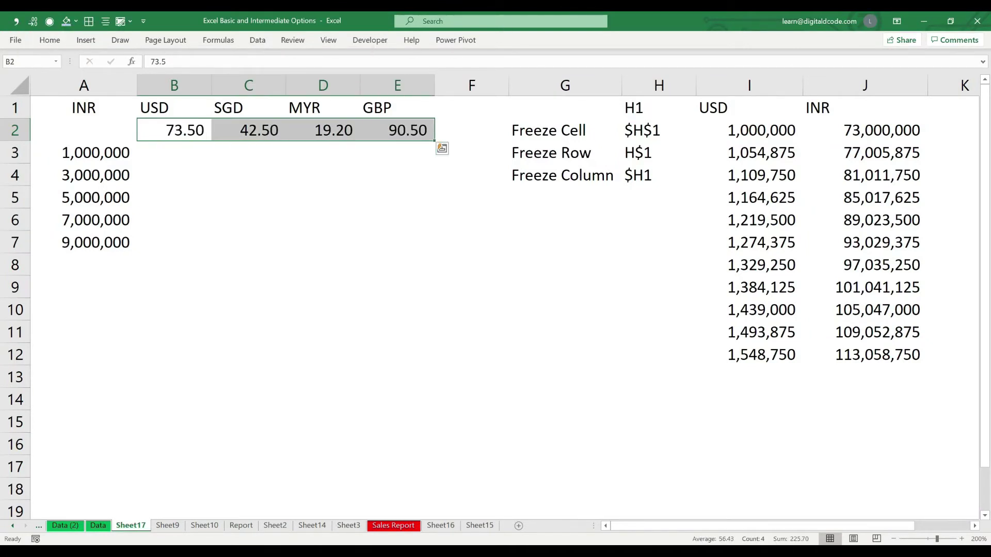
# Enter the formula =A3/B2 in B3 to convert the first INR amount to USD.
pyautogui.press('Down')
pyautogui.press('Left')
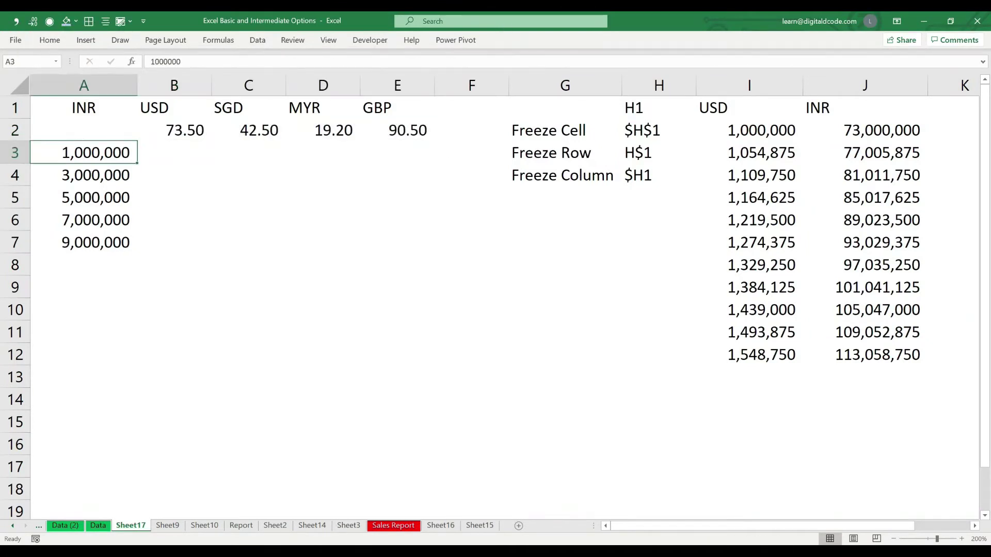
pyautogui.hotkey('ctrl', 'shift', 'Down')
pyautogui.press('Right')
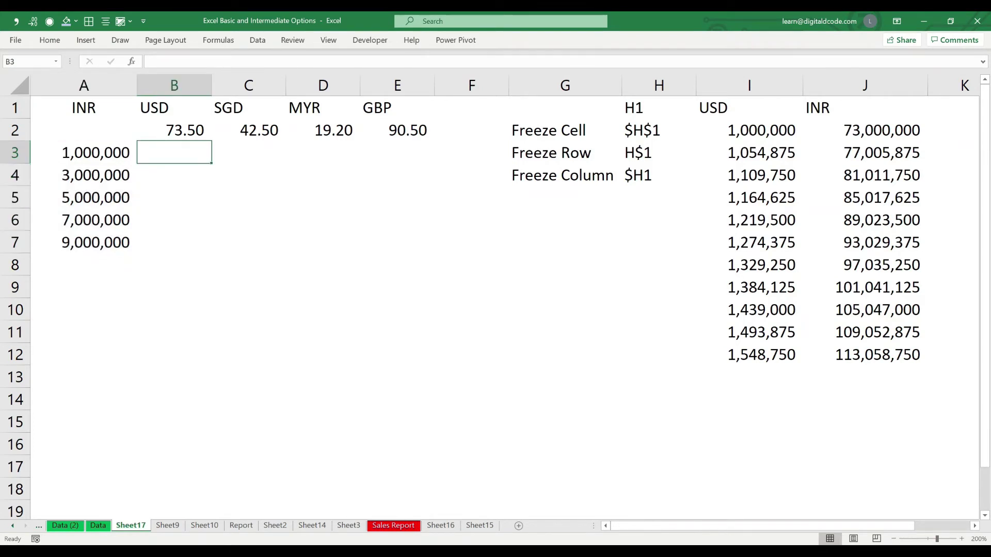
pyautogui.write('=')
pyautogui.press('Left')
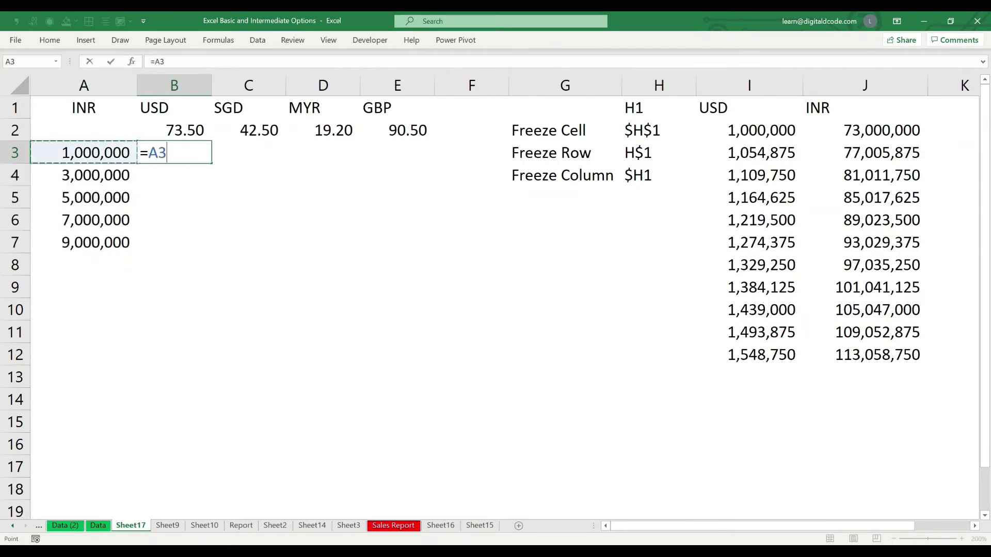
pyautogui.write('/')
pyautogui.press('Up')
pyautogui.press('Return')
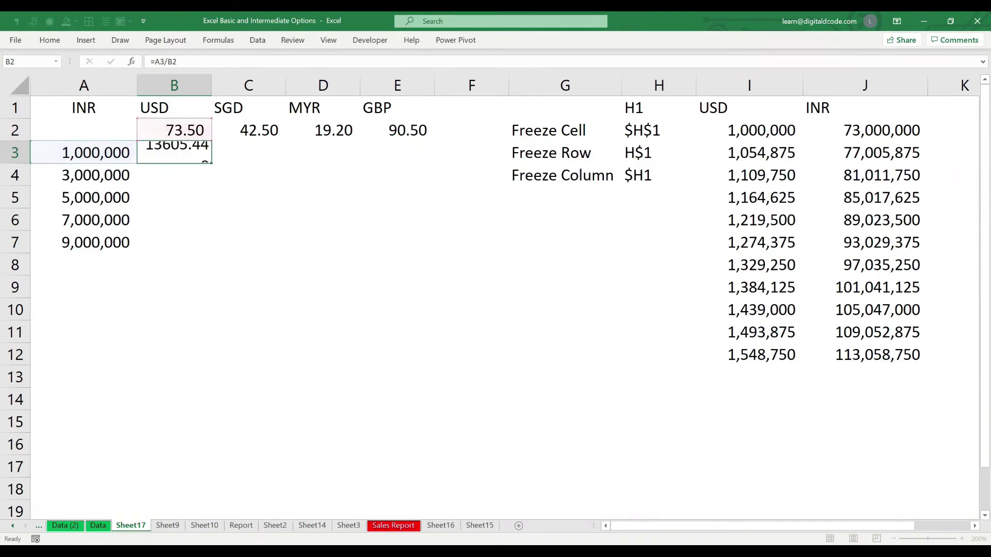
pyautogui.press('Up')
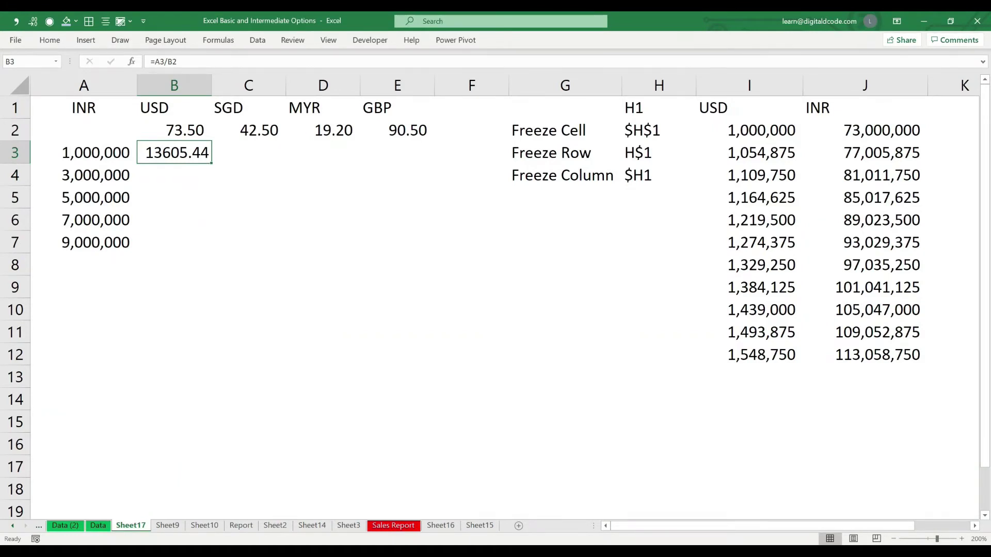
# Copy the conversion formula in B3 across the whole range B3:E7.
pyautogui.press('Left')
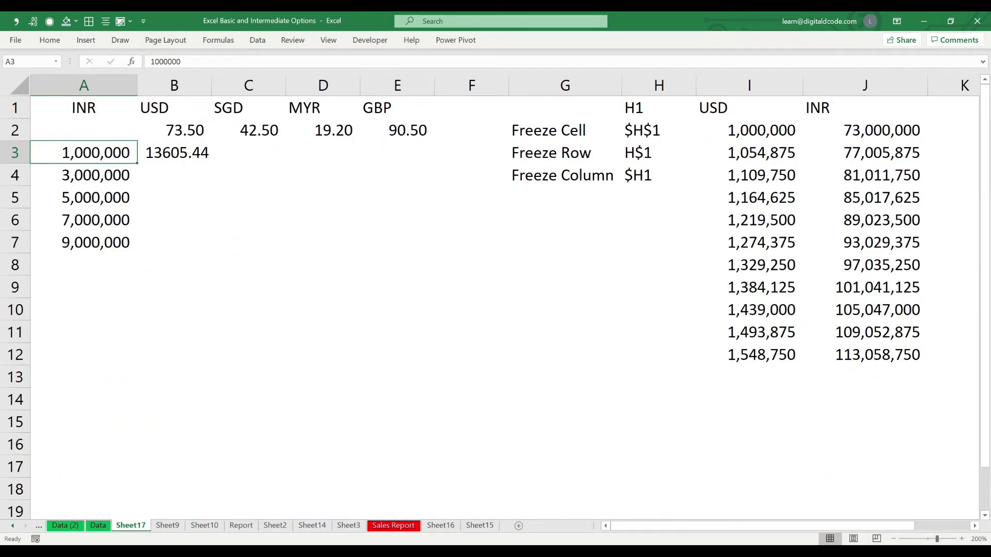
pyautogui.click(175, 153)
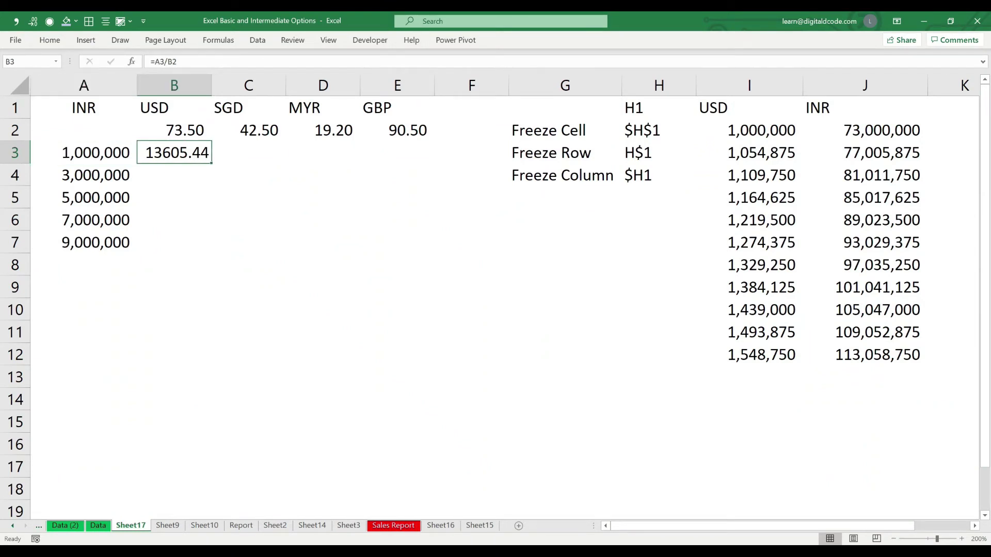
pyautogui.hotkey('ctrl', 'c')
pyautogui.hotkey('shift', 'Right')
pyautogui.hotkey('shift', 'Right')
pyautogui.hotkey('shift', 'Right')
pyautogui.hotkey('shift', 'Right')
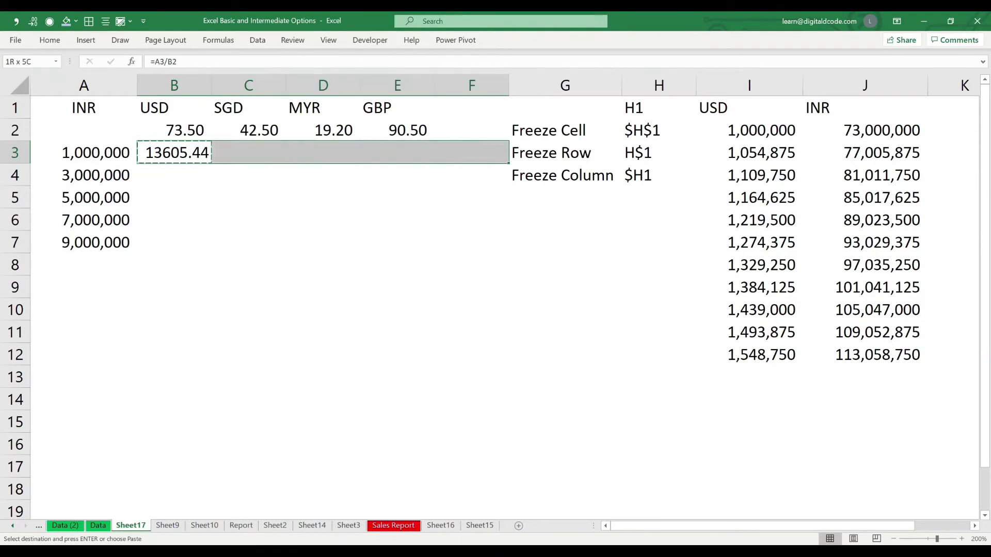
pyautogui.hotkey('shift', 'Left')
pyautogui.hotkey('shift', 'Down')
pyautogui.hotkey('shift', 'Down')
pyautogui.hotkey('shift', 'Down')
pyautogui.hotkey('shift', 'Down')
pyautogui.press('Return')
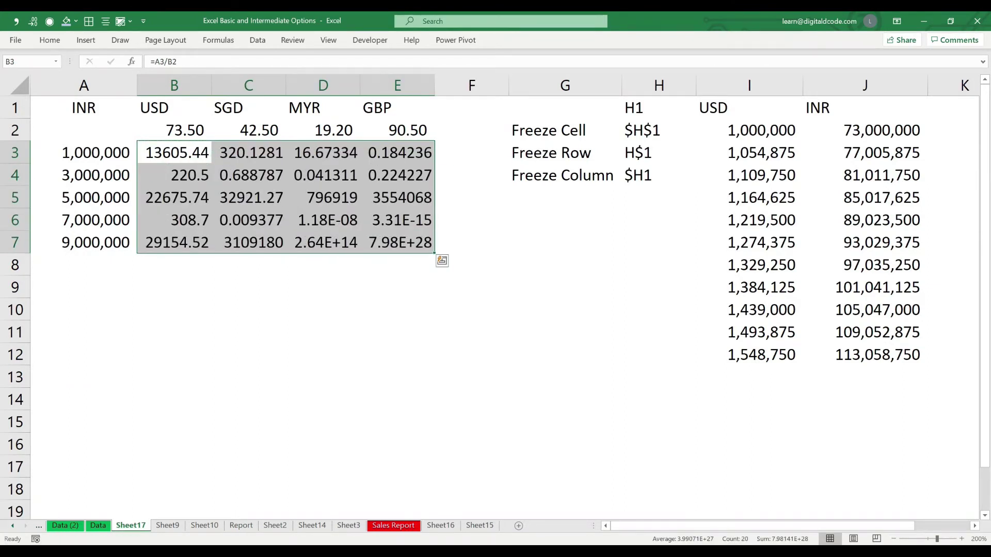
pyautogui.hotkey('ctrl', 'shift', '1')
pyautogui.hotkey('ctrl', 'z')
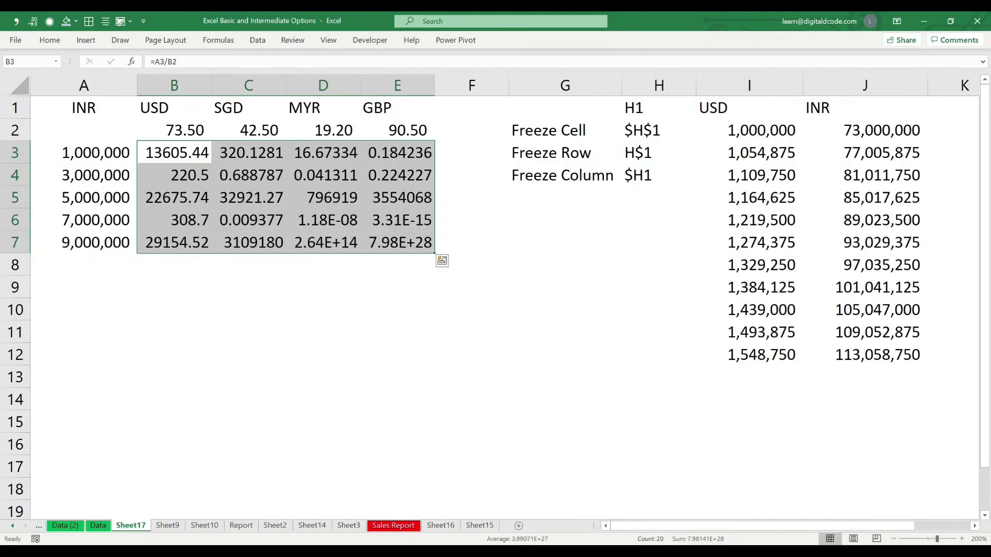
pyautogui.hotkey('ctrl', 'y')
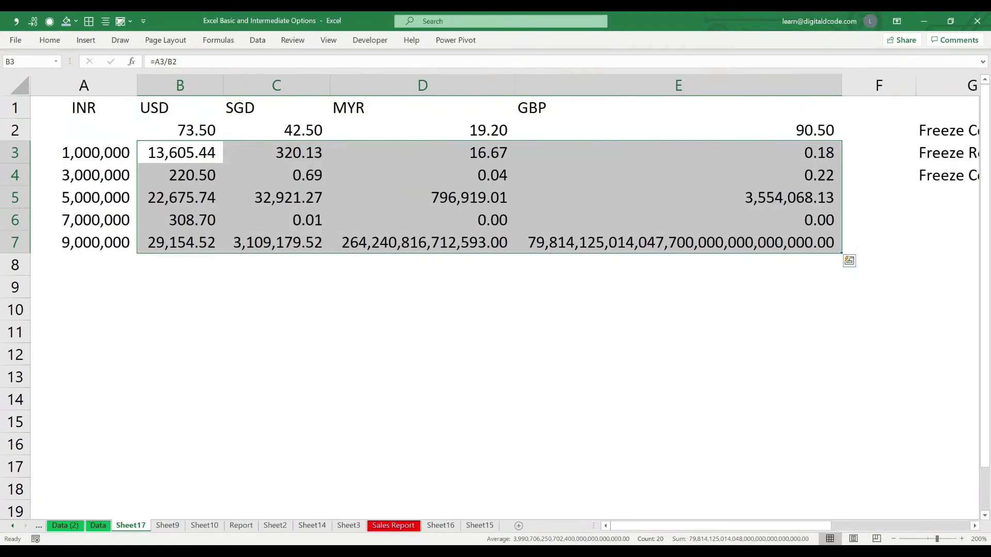
pyautogui.hotkey('ctrl', 'z')
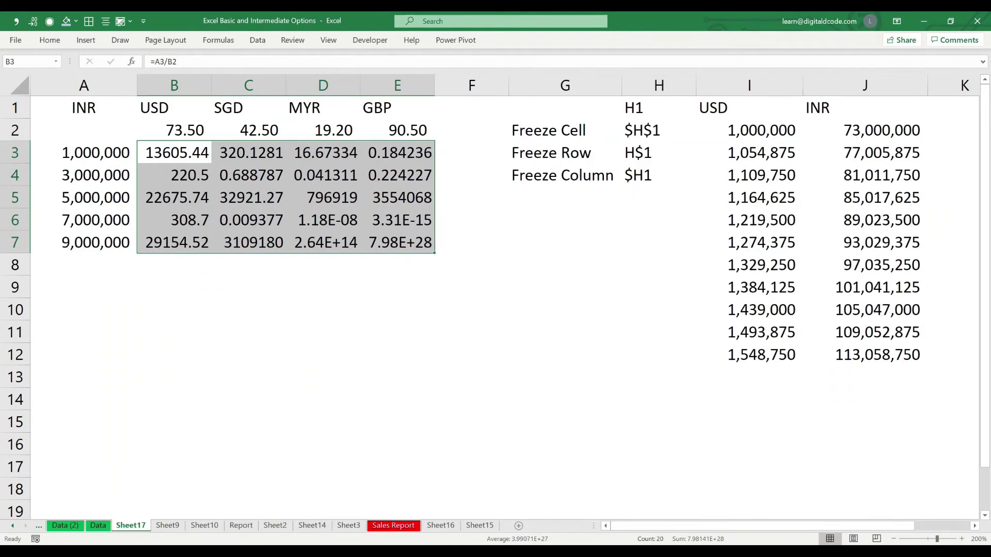
# Format the converted amounts in B3:E7 in comma style without decimals.
pyautogui.click(16, 21)
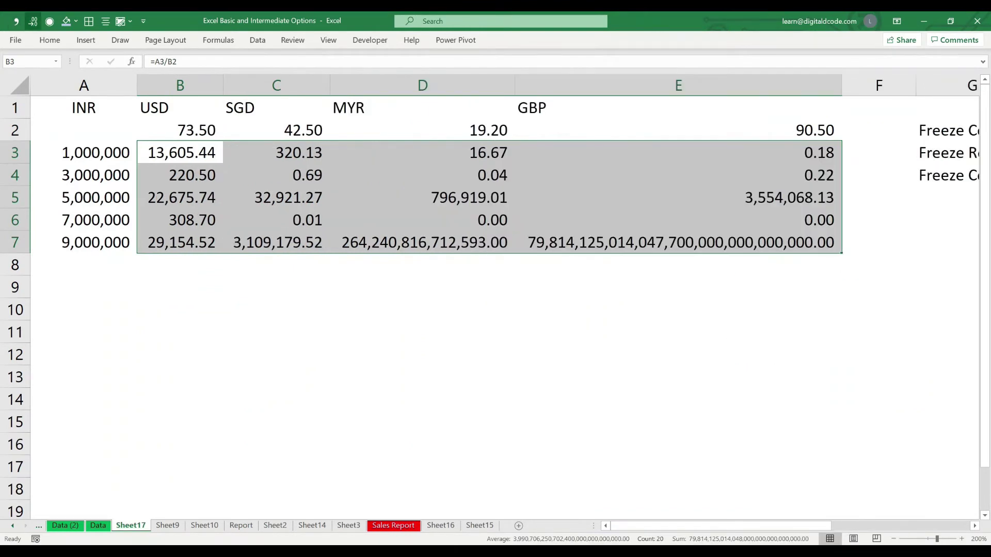
pyautogui.click(32, 21)
pyautogui.click(32, 21)
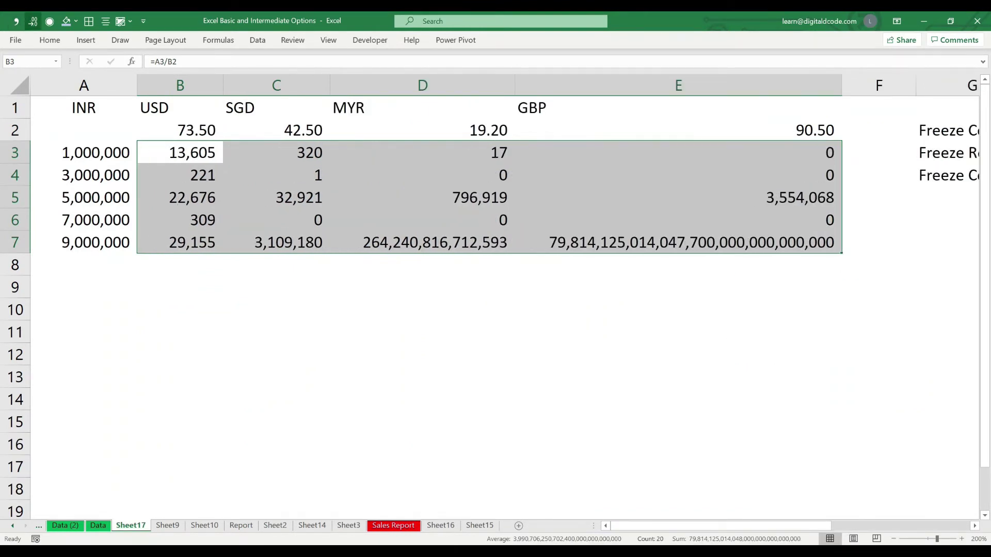
# Examine which cells the copied formulas in E7, D7 and C7 refer to.
pyautogui.click(678, 242)
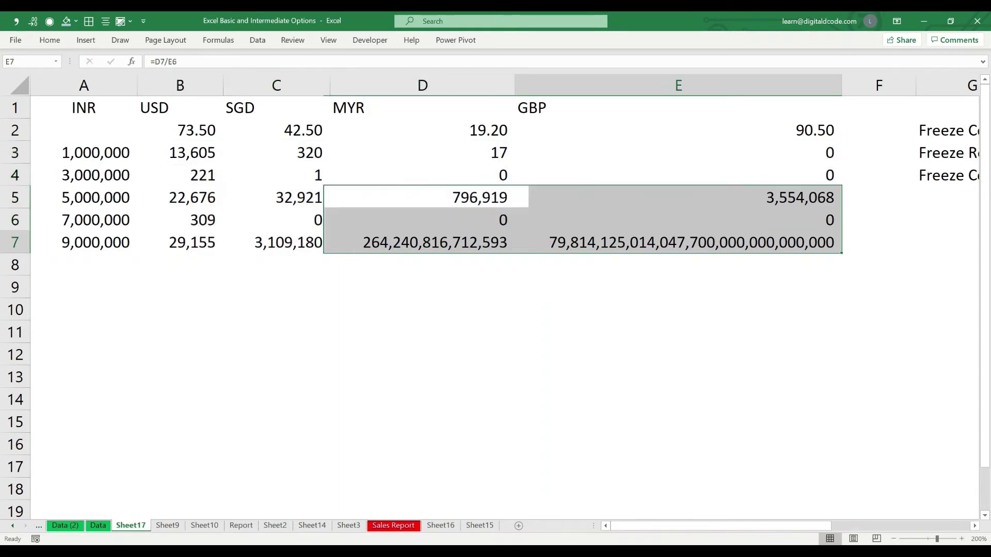
pyautogui.press('F2')
pyautogui.hotkey('ctrl', 'Return')
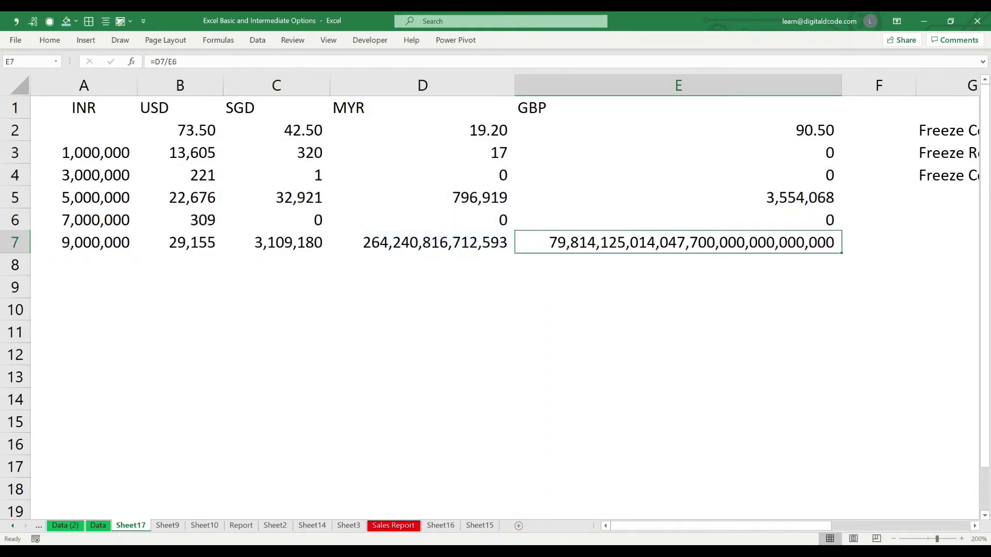
pyautogui.press('Left')
pyautogui.press('F2')
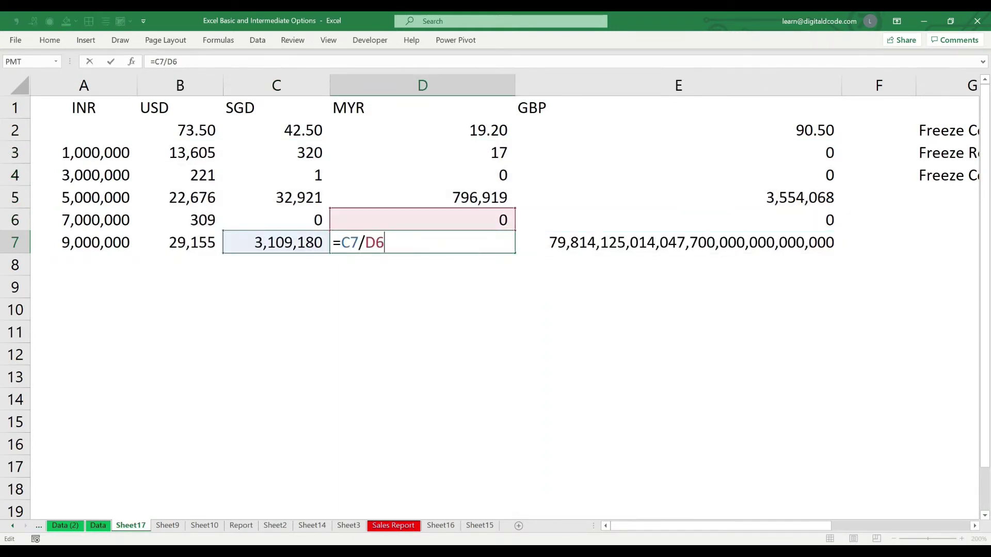
pyautogui.hotkey('ctrl', 'Return')
pyautogui.press('Left')
pyautogui.press('F2')
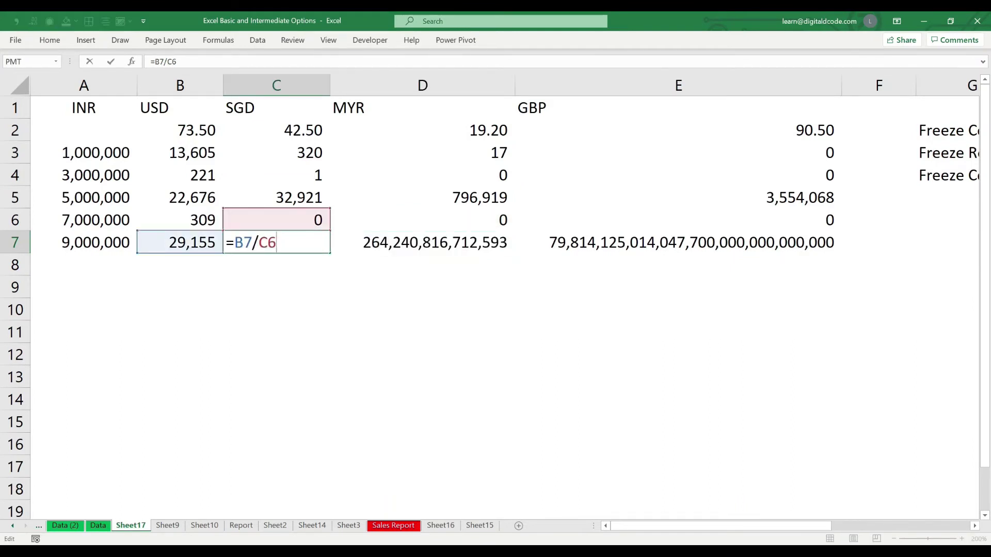
pyautogui.hotkey('ctrl', 'Return')
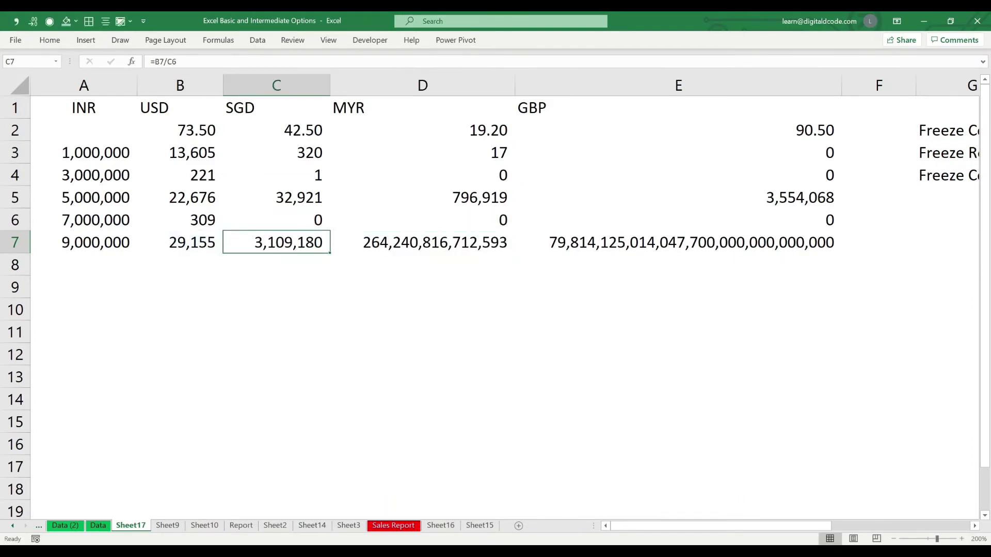
# Compare the cell references in the USD column formulas in B3, B4 and B5.
pyautogui.press('Up')
pyautogui.press('Up')
pyautogui.press('Up')
pyautogui.press('Up')
pyautogui.press('Left')
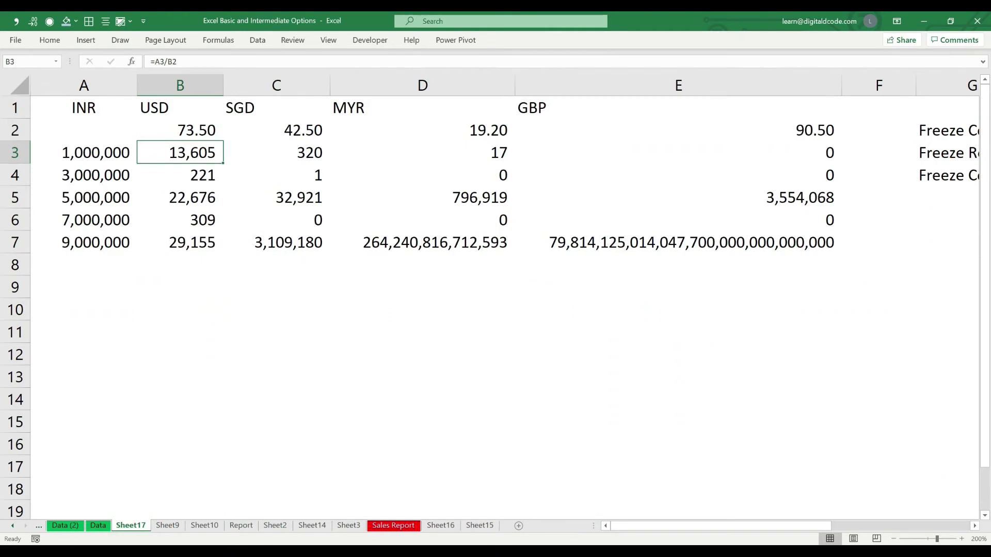
pyautogui.press('F2')
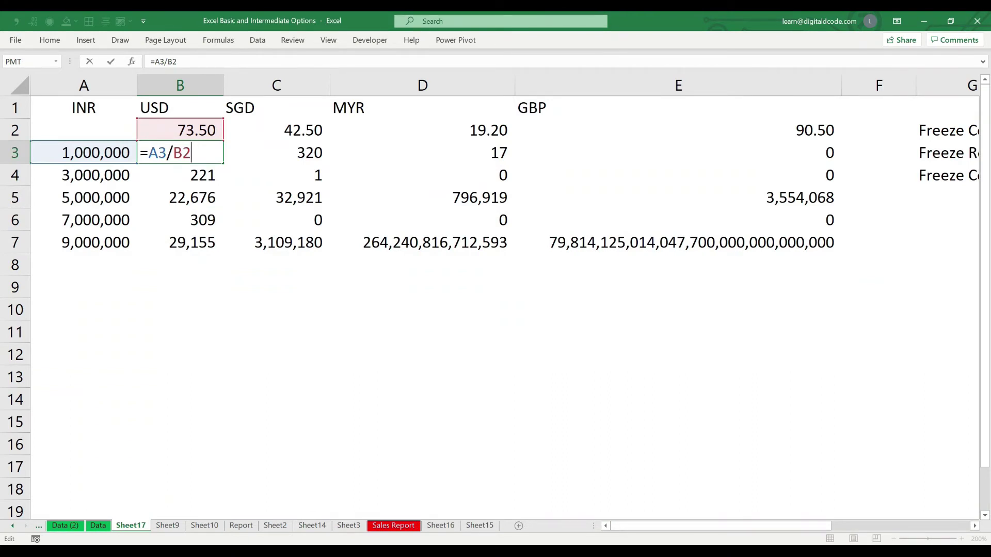
pyautogui.hotkey('ctrl', 'Return')
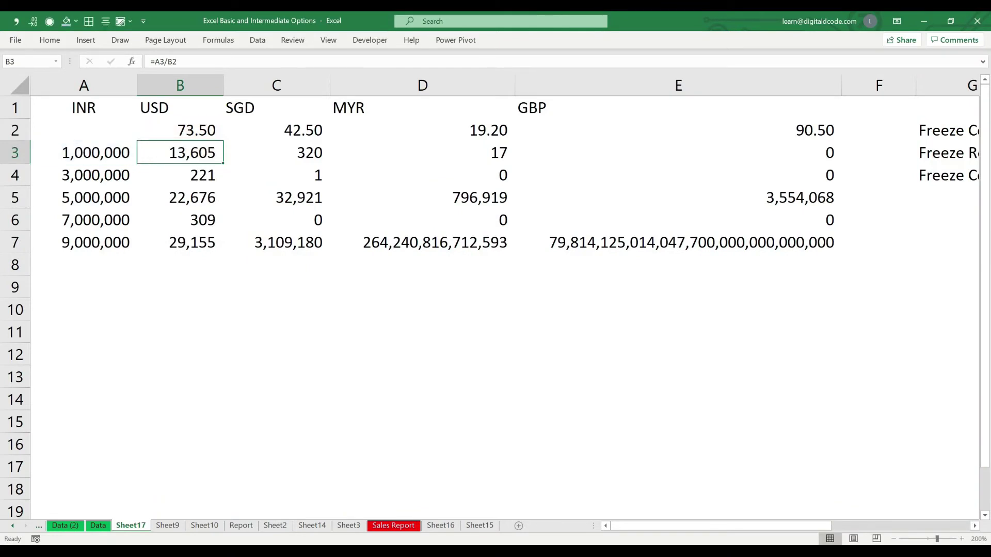
pyautogui.press('Down')
pyautogui.press('F2')
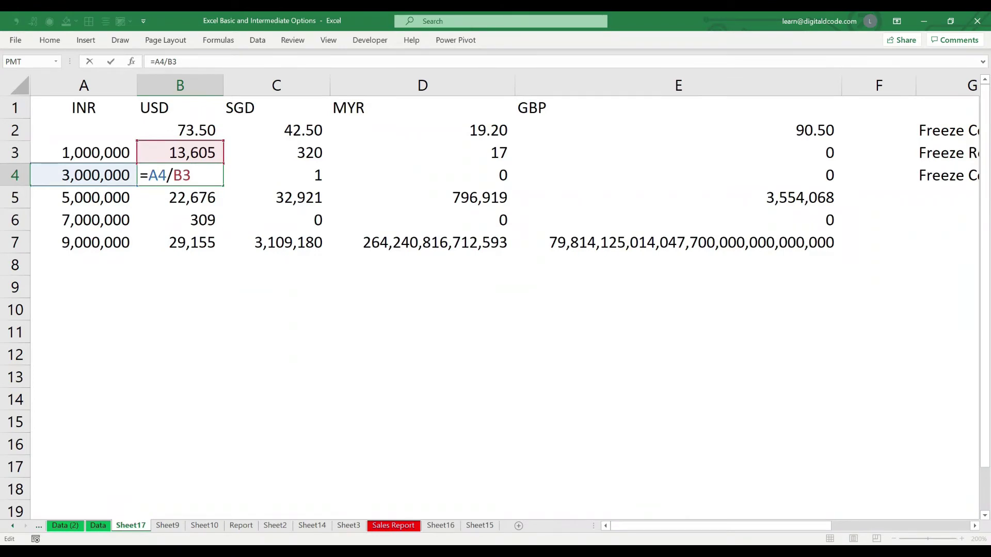
pyautogui.press('Return')
pyautogui.press('F2')
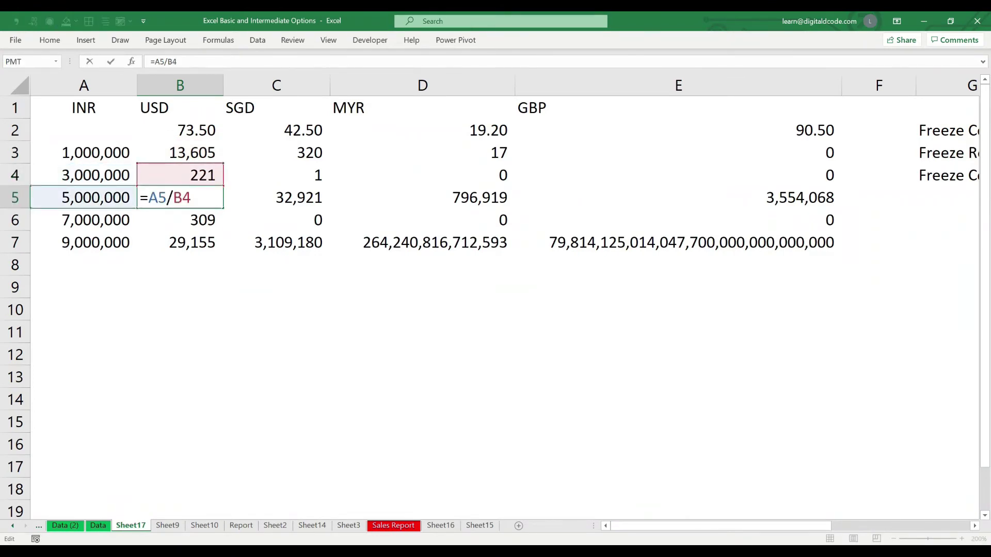
pyautogui.press('Escape')
pyautogui.press('Up')
pyautogui.press('Up')
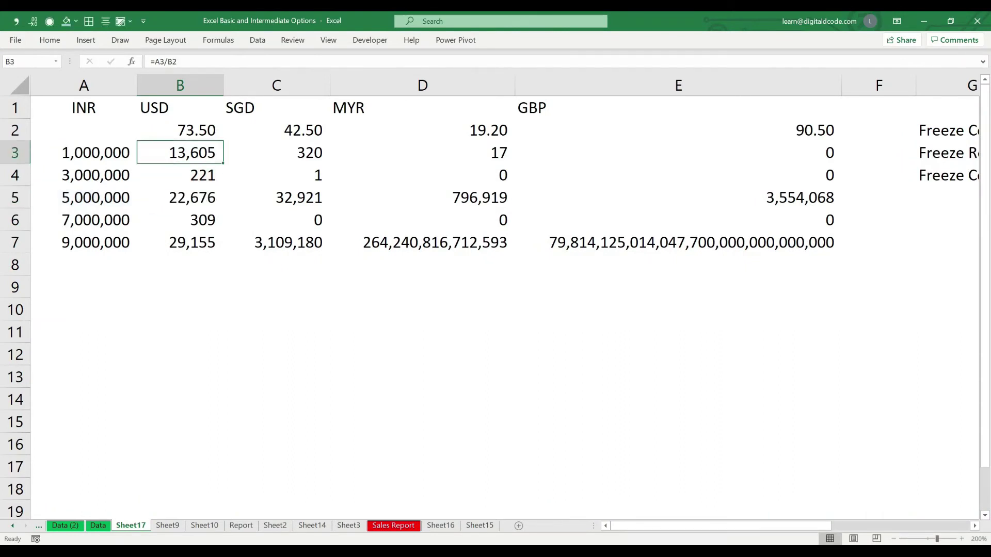
# Compare the cell references in the row 3 conversion formulas from B3 across to E3.
pyautogui.press('Right')
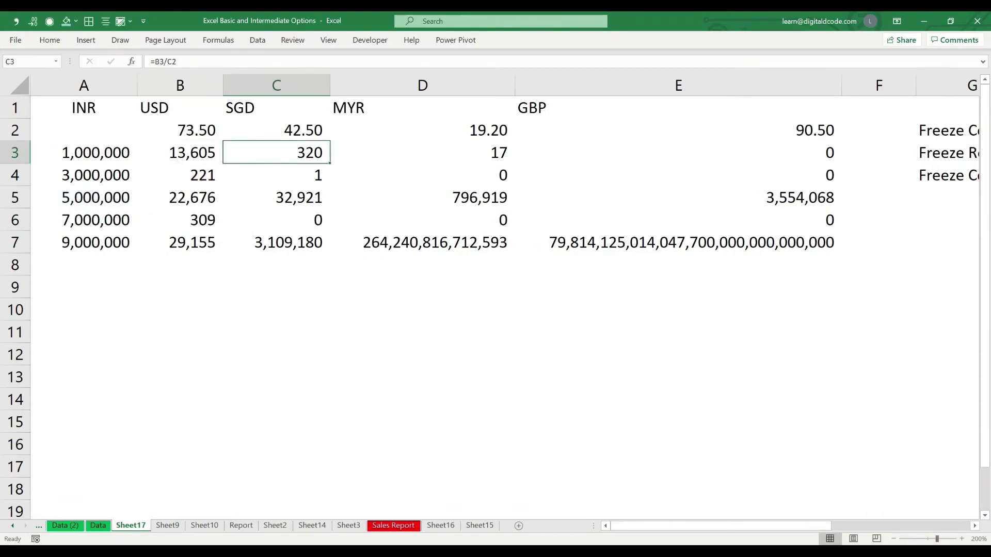
pyautogui.press('Left')
pyautogui.press('F2')
pyautogui.press('Escape')
pyautogui.press('Right')
pyautogui.press('F2')
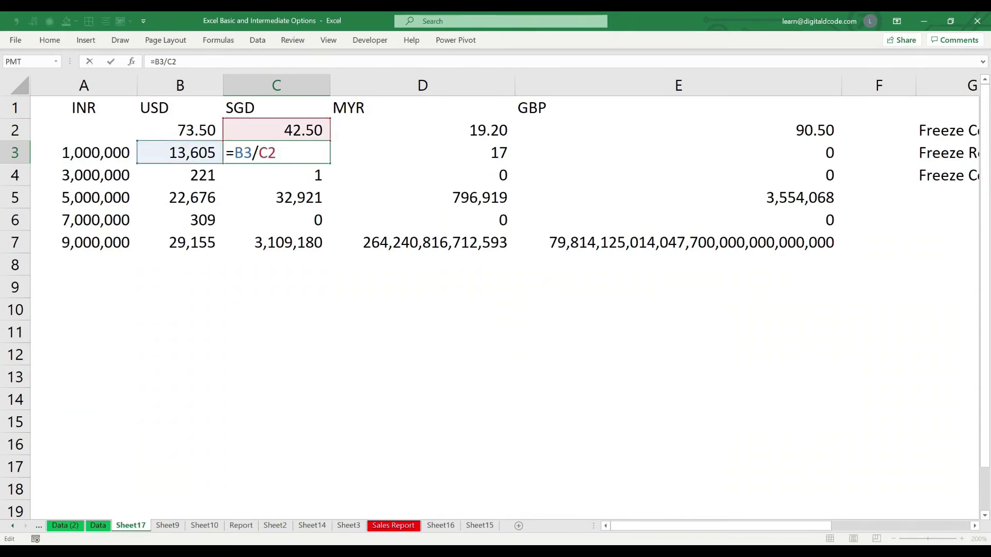
pyautogui.press('Escape')
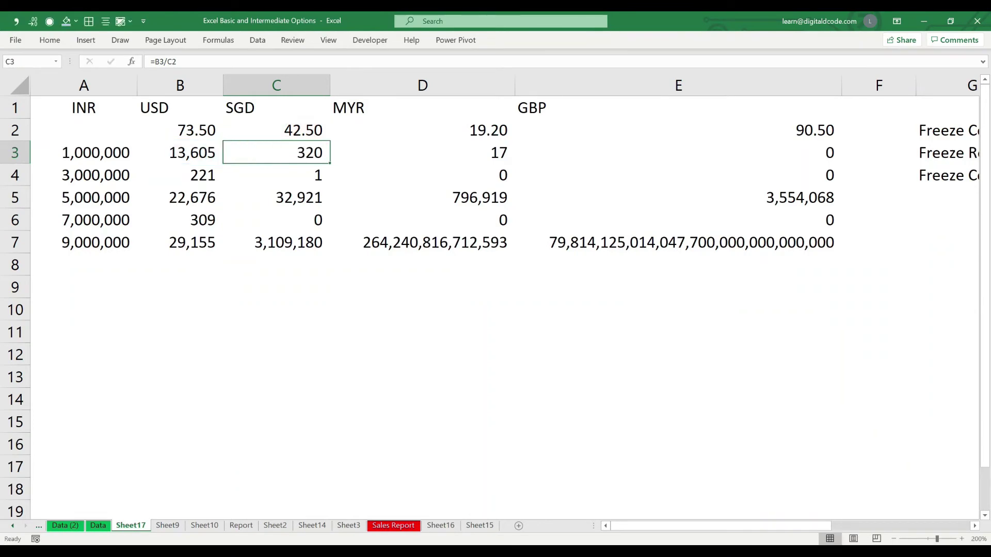
pyautogui.press('Right')
pyautogui.press('F2')
pyautogui.press('Escape')
pyautogui.press('Right')
pyautogui.press('F2')
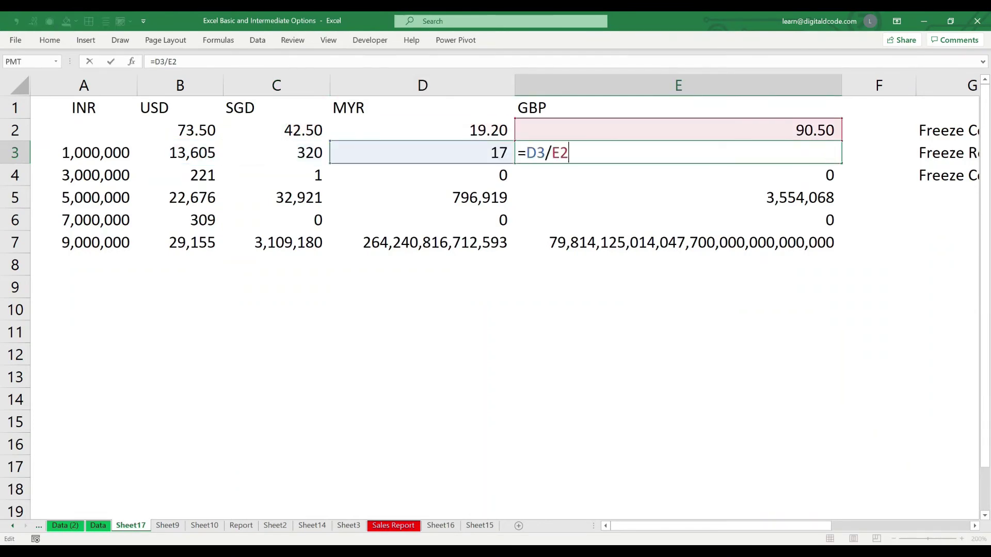
pyautogui.press('Escape')
pyautogui.press('Home')
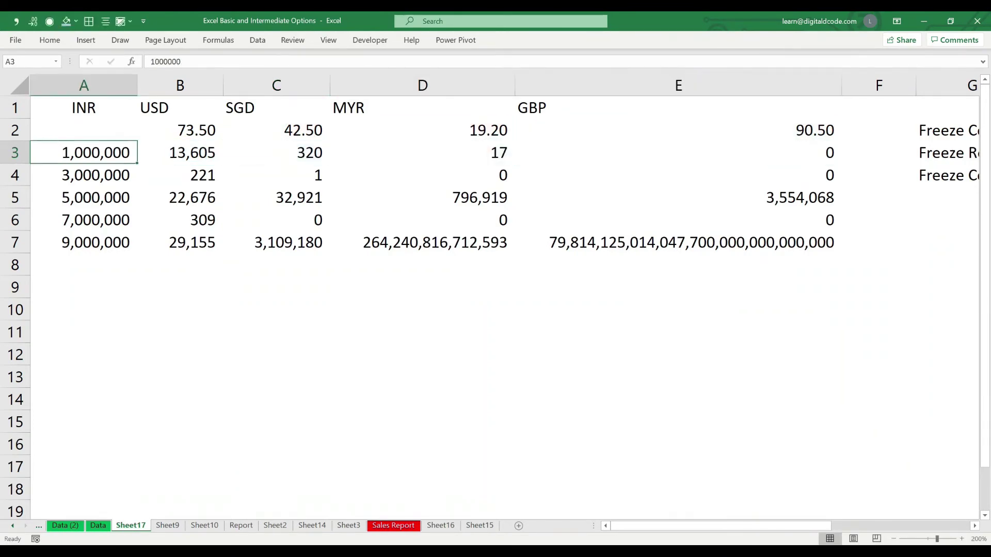
# Clear the conversion formulas from the range B3:E7.
pyautogui.press('Right')
pyautogui.hotkey('ctrl', 'shift', 'Right')
pyautogui.hotkey('ctrl', 'shift', 'Down')
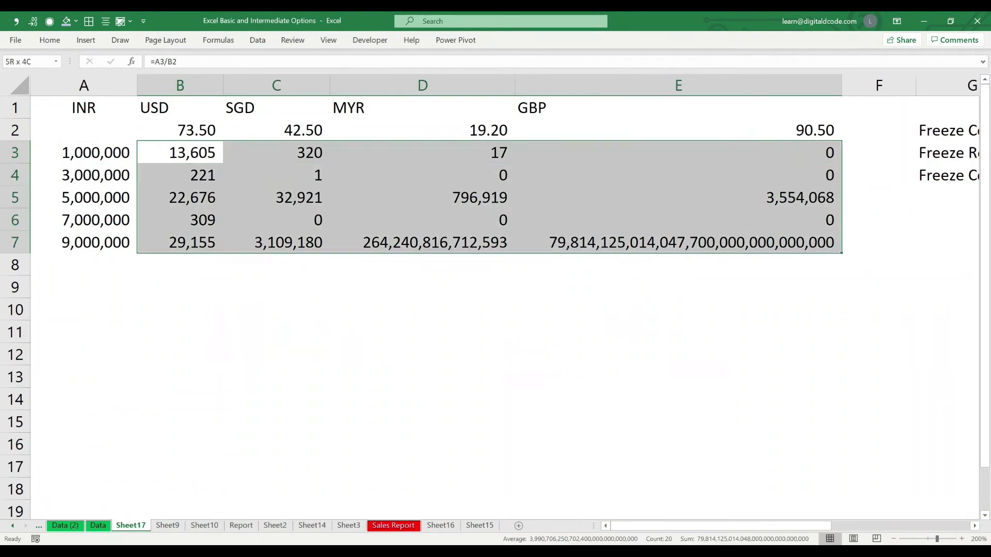
pyautogui.press('Delete')
# Autofit the conversion table's columns, and give the currency columns B to E one equal, wider width.
pyautogui.hotkey('ctrl', 'a')
pyautogui.hotkey('alt', 'h')
pyautogui.press('o')
pyautogui.press('i')
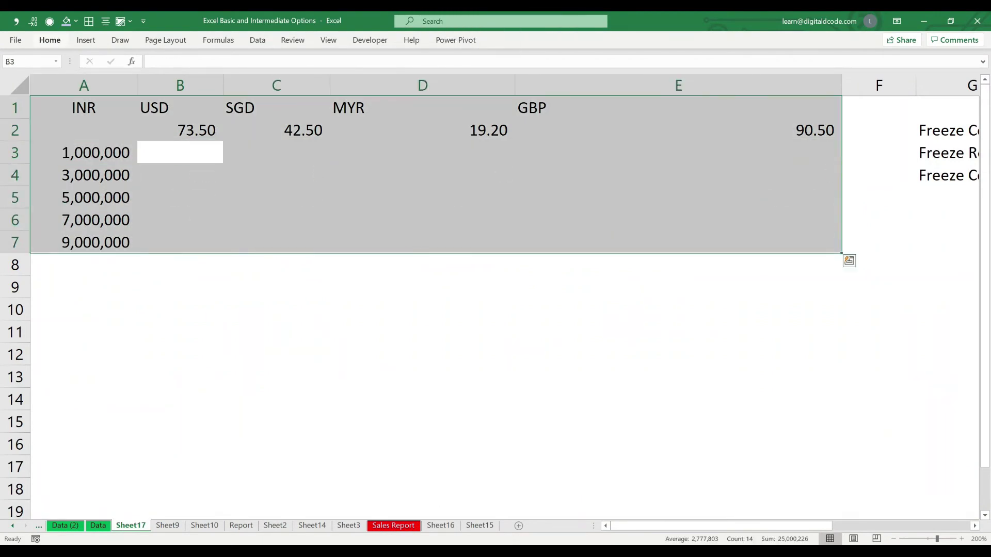
pyautogui.press('Left')
pyautogui.press('Up')
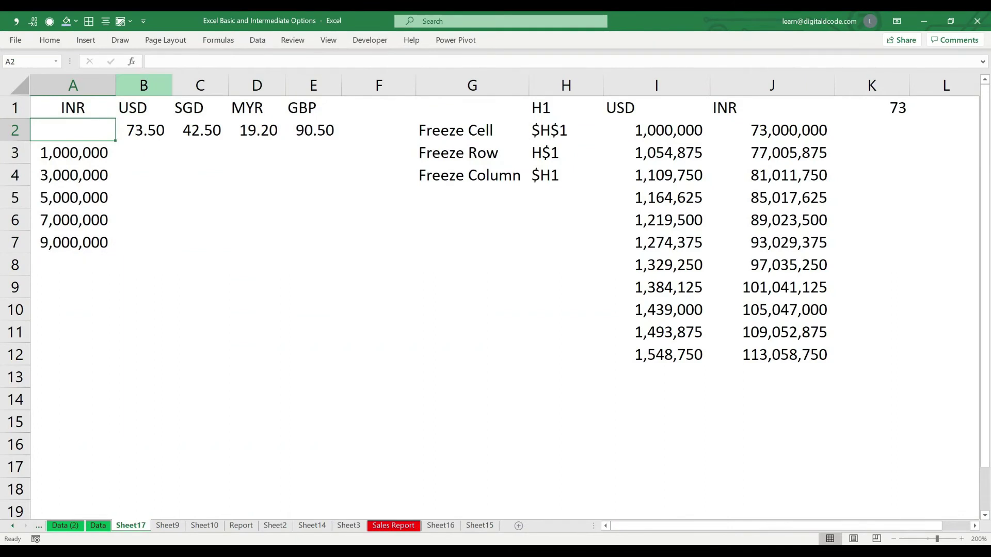
pyautogui.moveTo(144, 83); pyautogui.dragTo(370, 85)
pyautogui.click(245, 220)
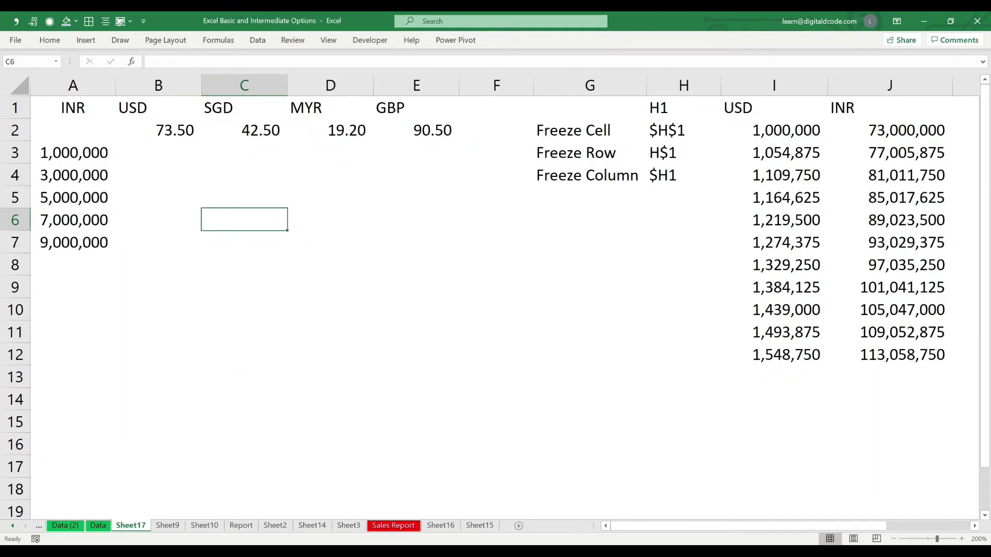
# Fill the whole INR column A with light blue.
pyautogui.click(158, 152)
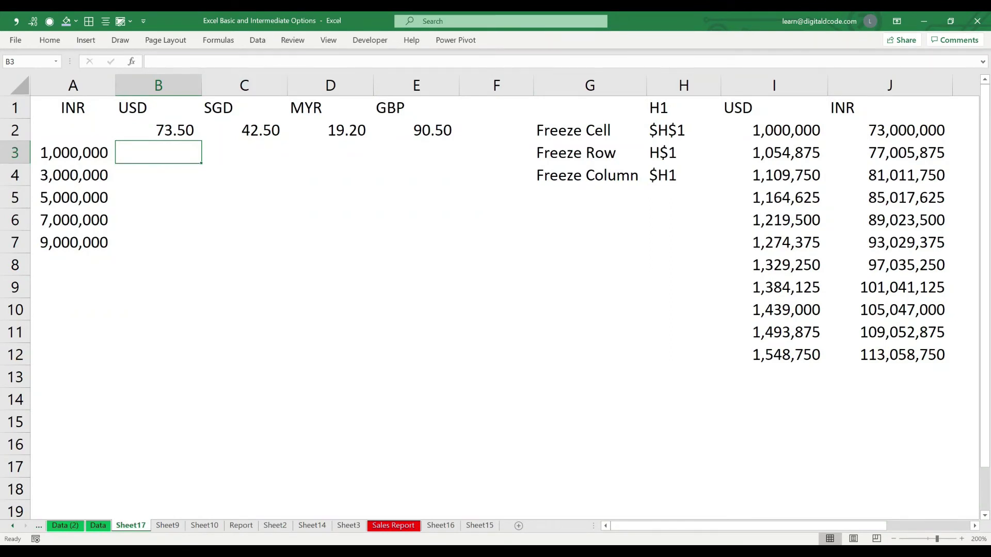
pyautogui.moveTo(73, 107); pyautogui.dragTo(416, 243)
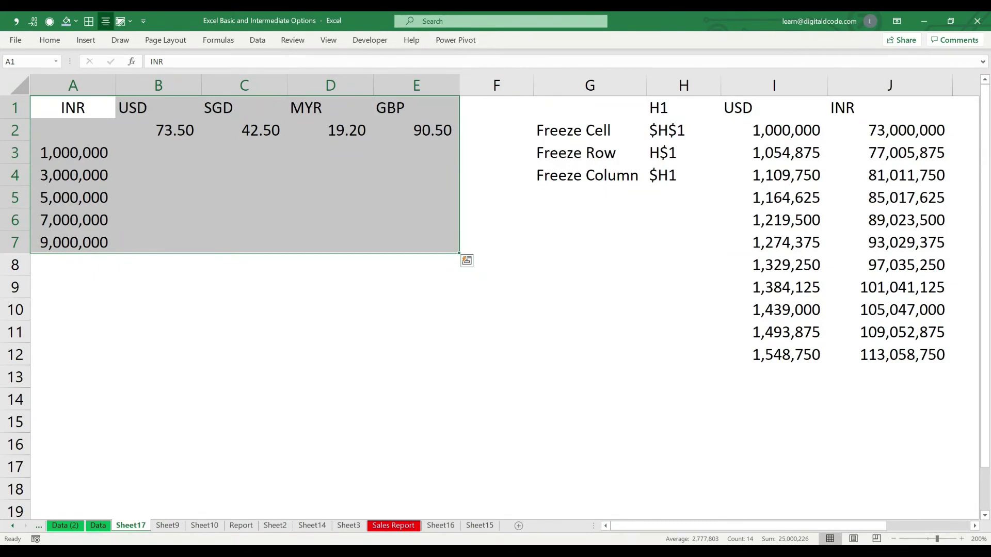
pyautogui.moveTo(73, 107); pyautogui.dragTo(72, 243)
pyautogui.click(73, 85)
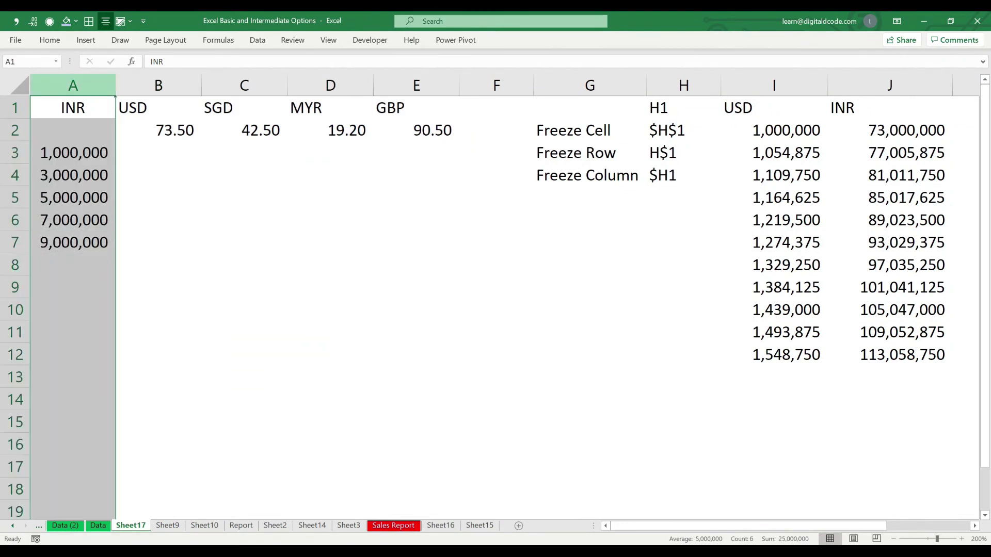
pyautogui.click(66, 21)
pyautogui.click(331, 287)
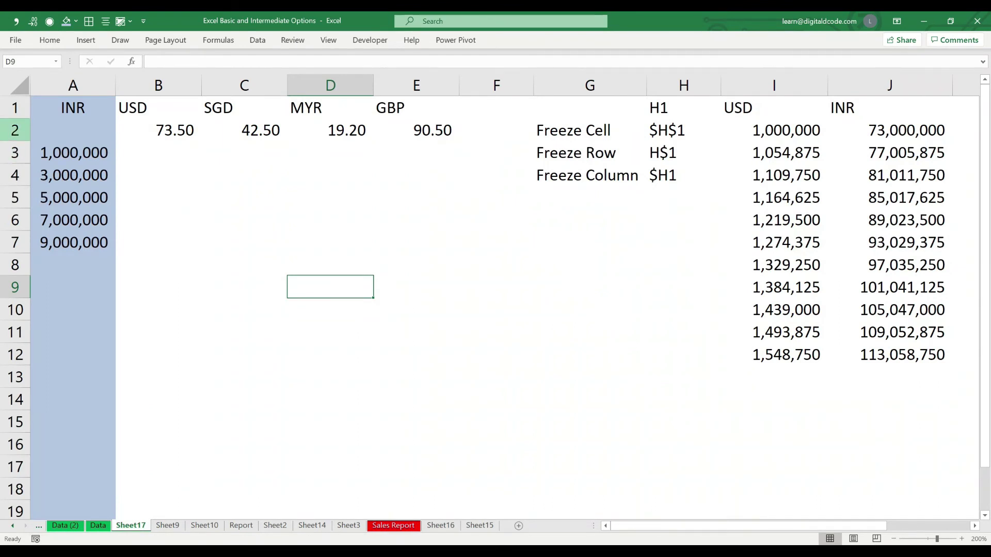
# Fill the whole exchange rate row 2 with light orange.
pyautogui.click(15, 130)
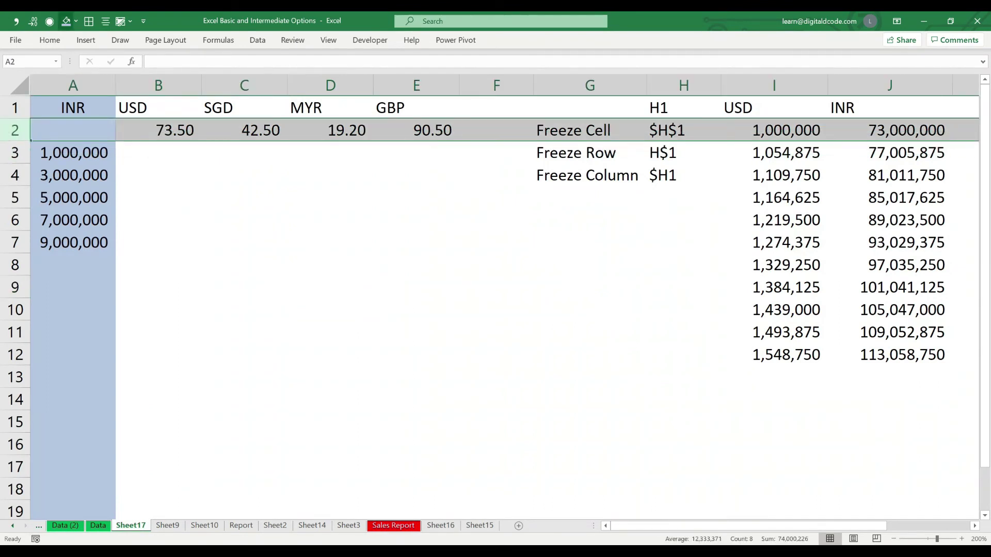
pyautogui.click(65, 21)
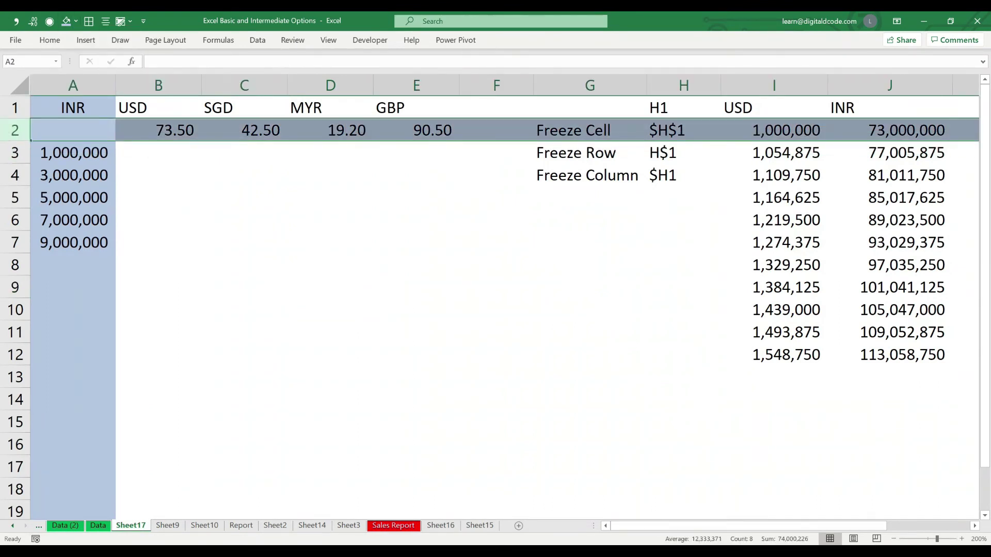
pyautogui.click(76, 21)
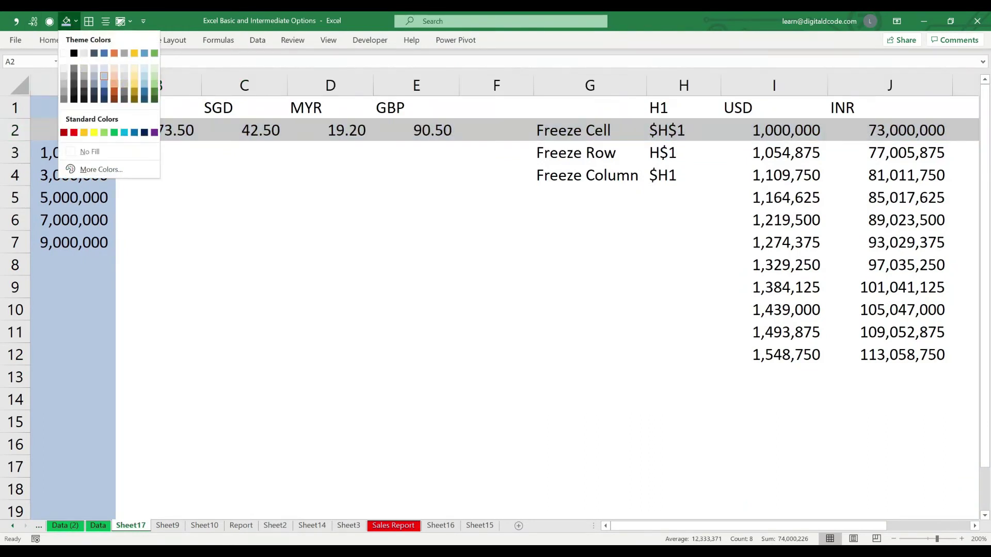
pyautogui.click(114, 85)
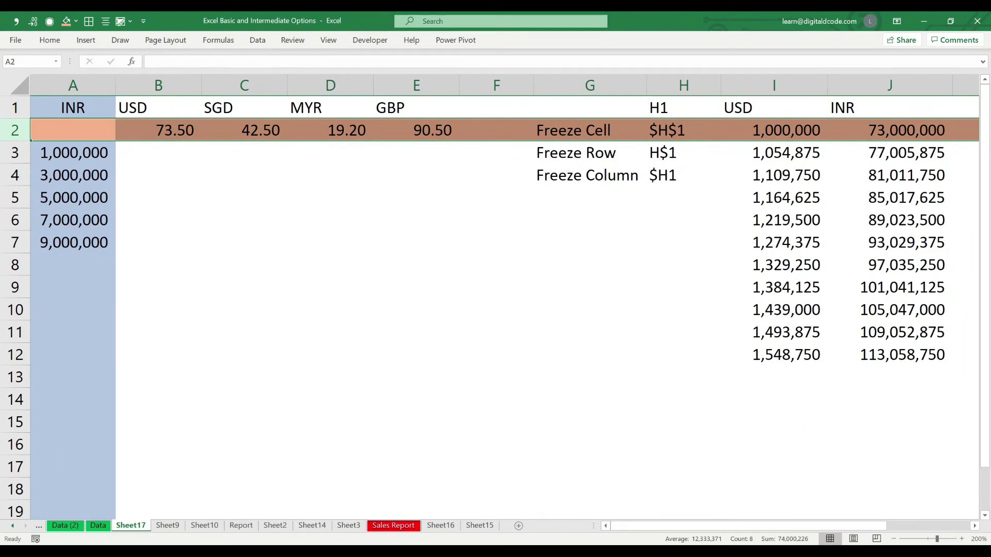
pyautogui.click(73, 85)
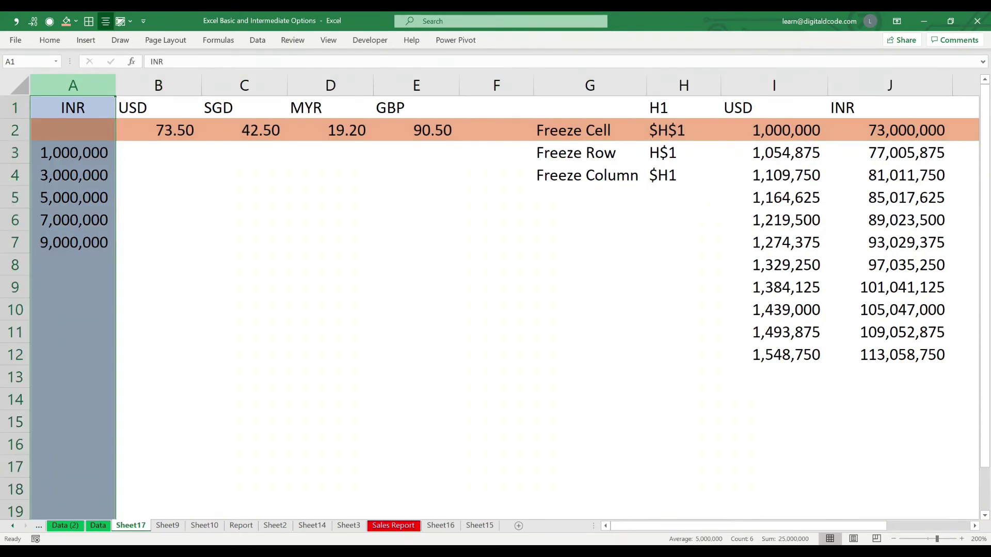
pyautogui.click(15, 130)
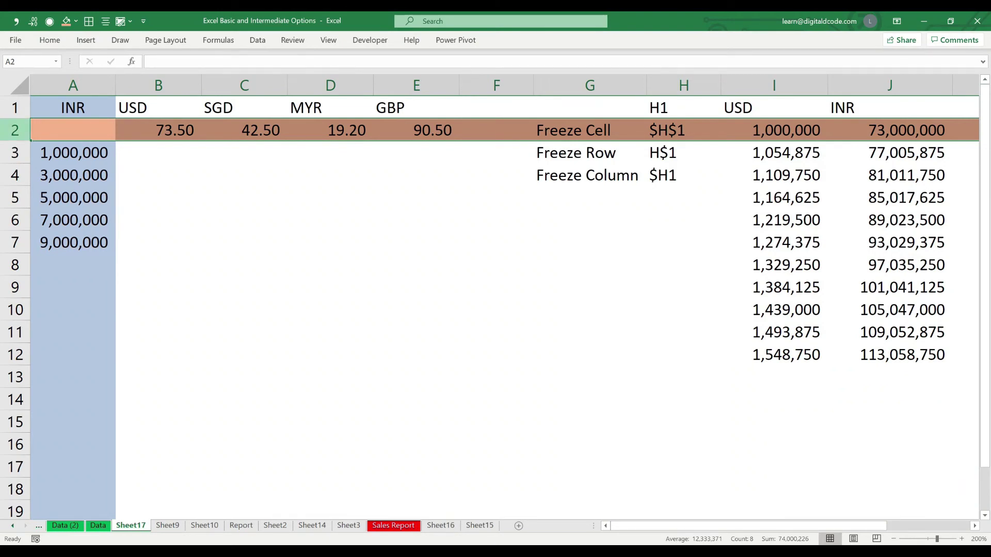
# Enter the formula =A3/B2 in B3 to convert the first INR amount to USD.
pyautogui.click(158, 152)
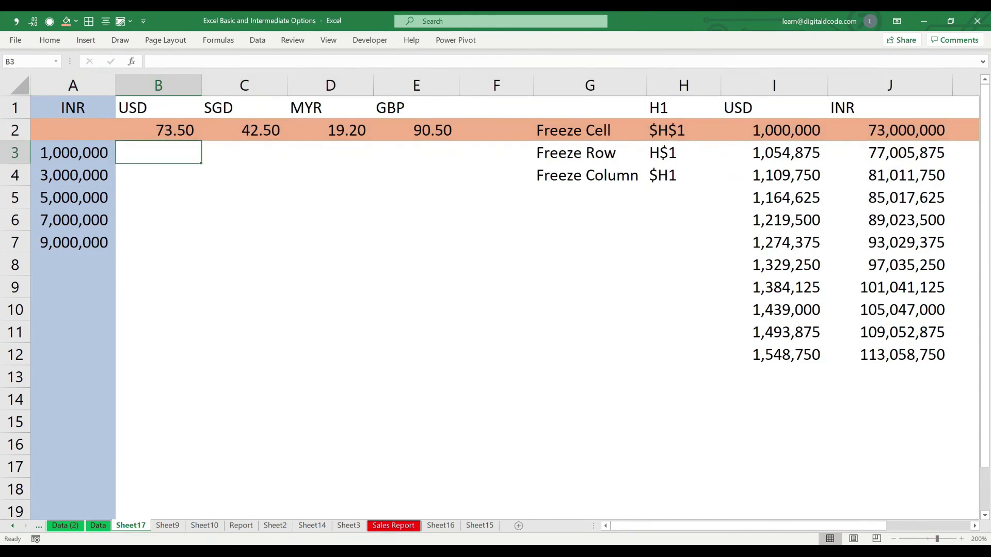
pyautogui.write('=')
pyautogui.press('Left')
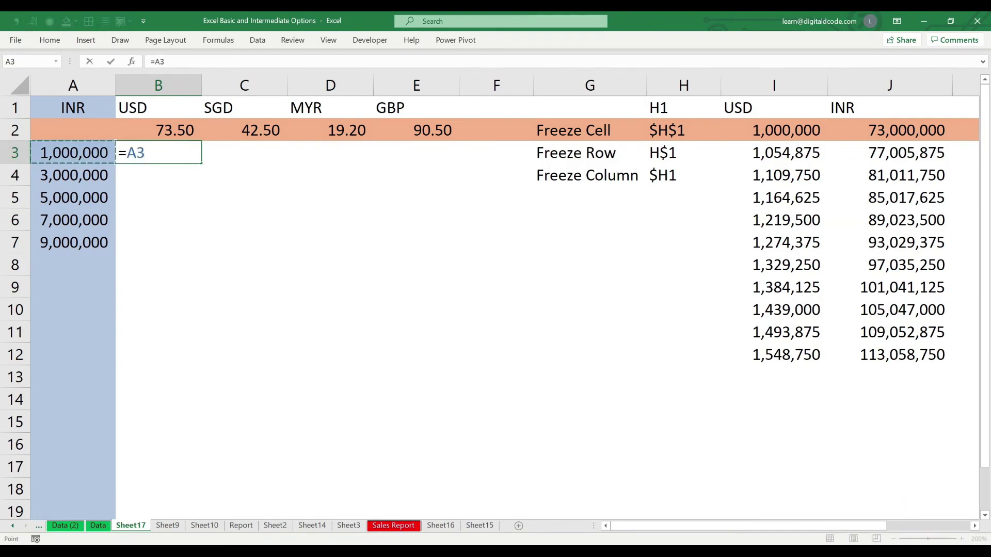
pyautogui.write('*')
pyautogui.press('BackSpace')
pyautogui.write('/')
pyautogui.press('Up')
pyautogui.press('Return')
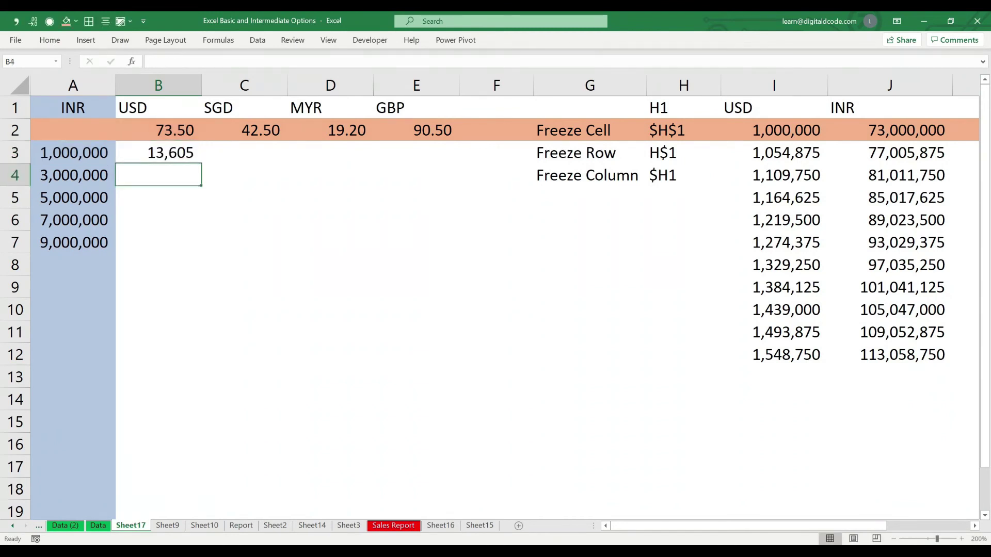
# Freeze column A and row 2 in the B3 formula so that it reads =$A3/B$2.
pyautogui.press('Up')
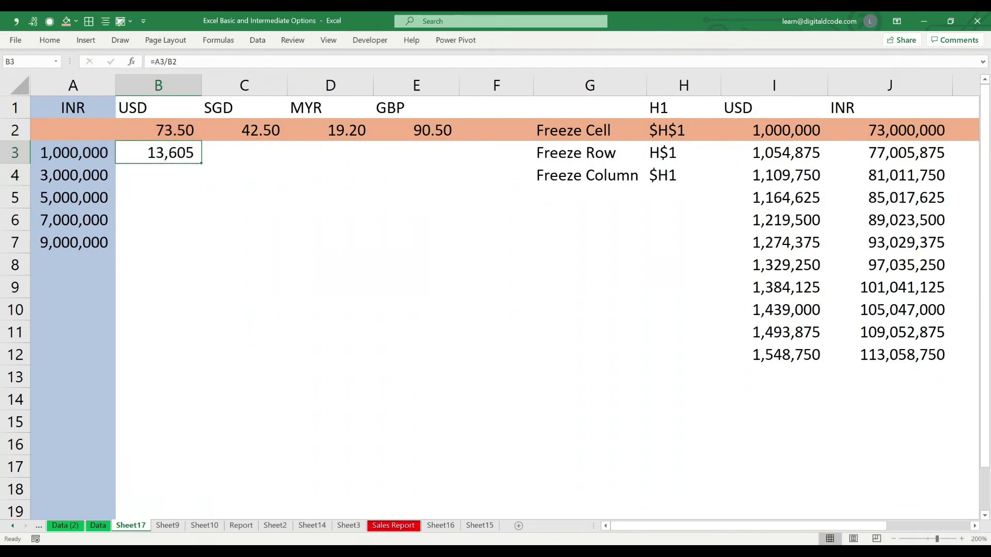
pyautogui.press('F2')
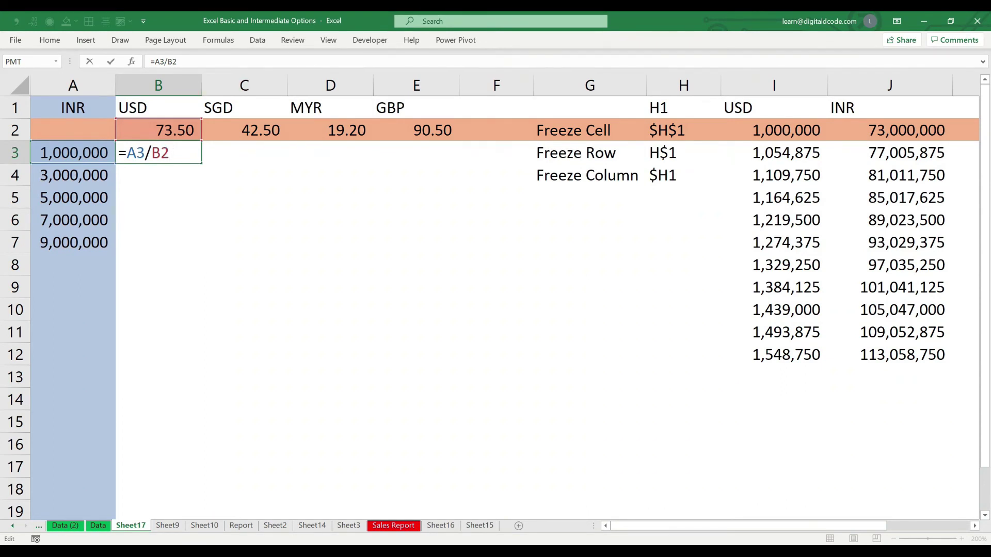
pyautogui.click(128, 153)
pyautogui.write('$')
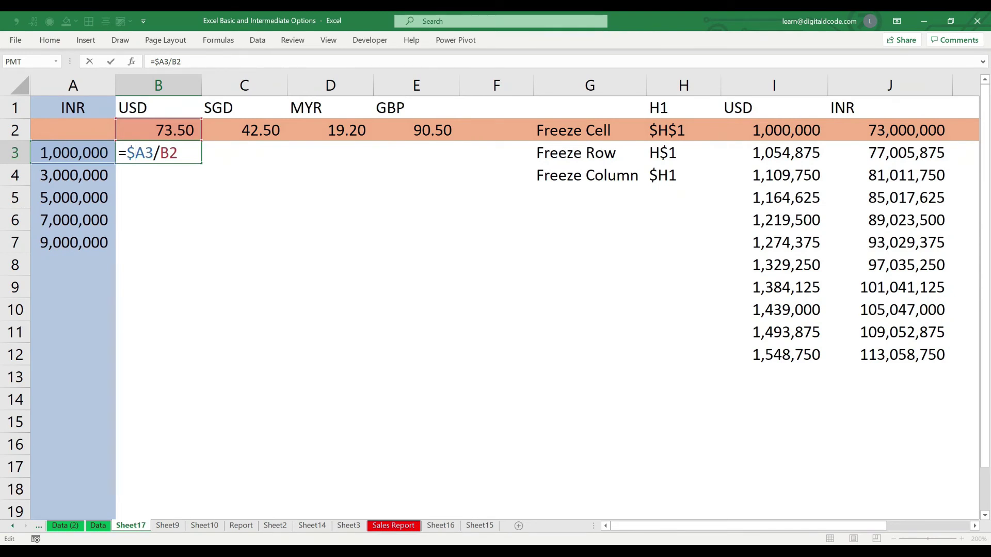
pyautogui.click(169, 153)
pyautogui.write('$')
pyautogui.press('Return')
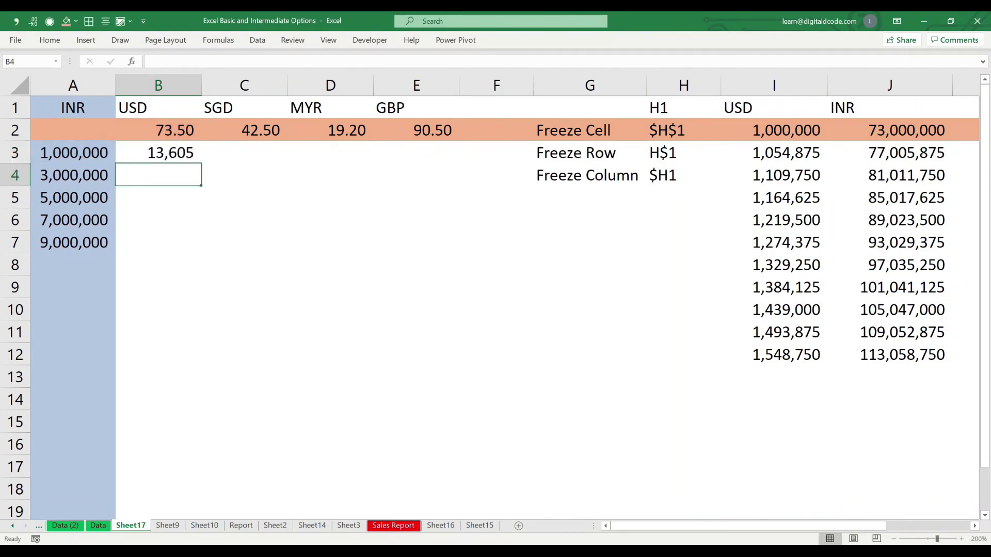
# Copy the mixed-reference formula in B3 across the whole range B3:E7.
pyautogui.press('Up')
pyautogui.hotkey('ctrl', 'c')
pyautogui.hotkey('shift', 'Down')
pyautogui.hotkey('shift', 'Down')
pyautogui.hotkey('shift', 'Down')
pyautogui.hotkey('shift', 'Down')
pyautogui.hotkey('shift', 'Right')
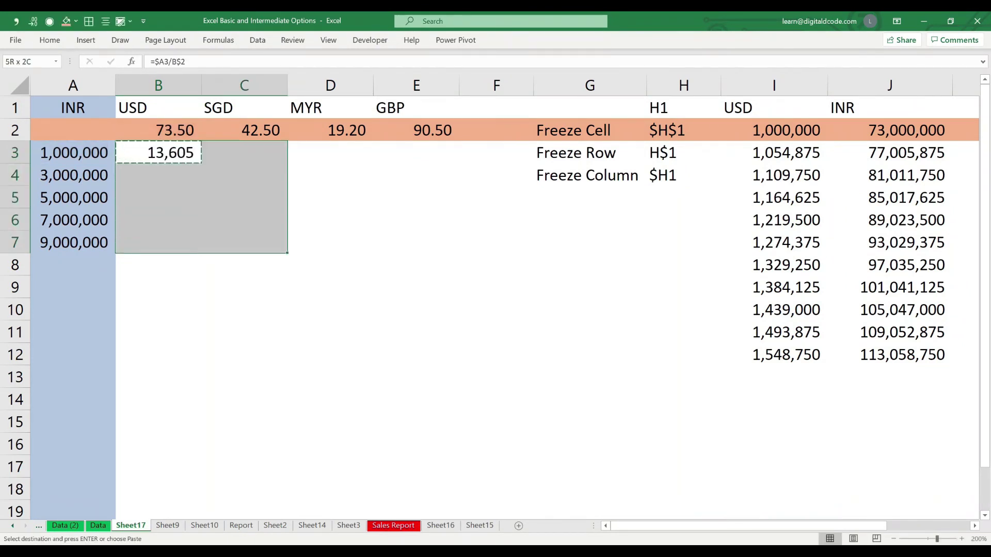
pyautogui.hotkey('shift', 'Right')
pyautogui.hotkey('shift', 'Right')
pyautogui.press('Return')
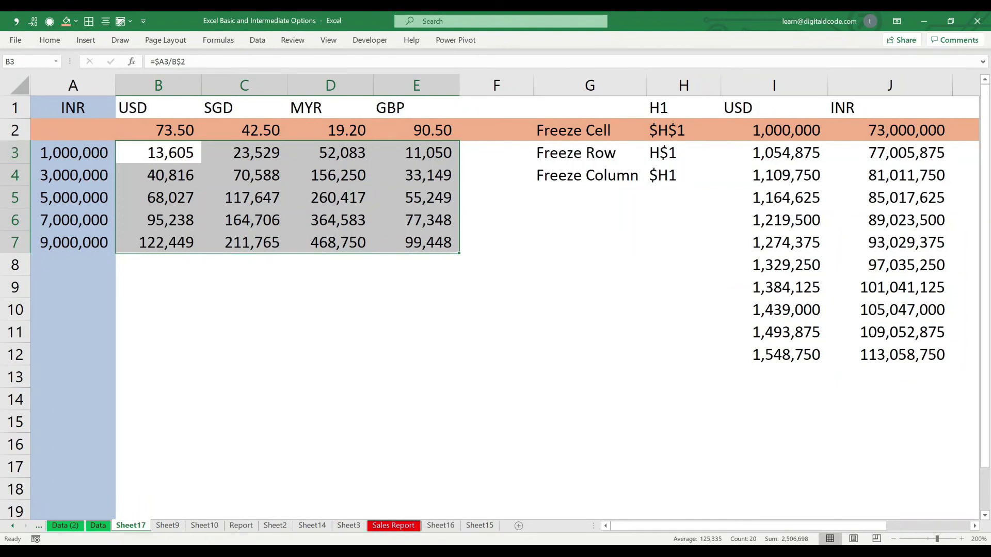
# Copy the conversion table A1:E7 to A10 and clear the converted amounts in B12:E16 of the copy.
pyautogui.moveTo(72, 107); pyautogui.dragTo(417, 243)
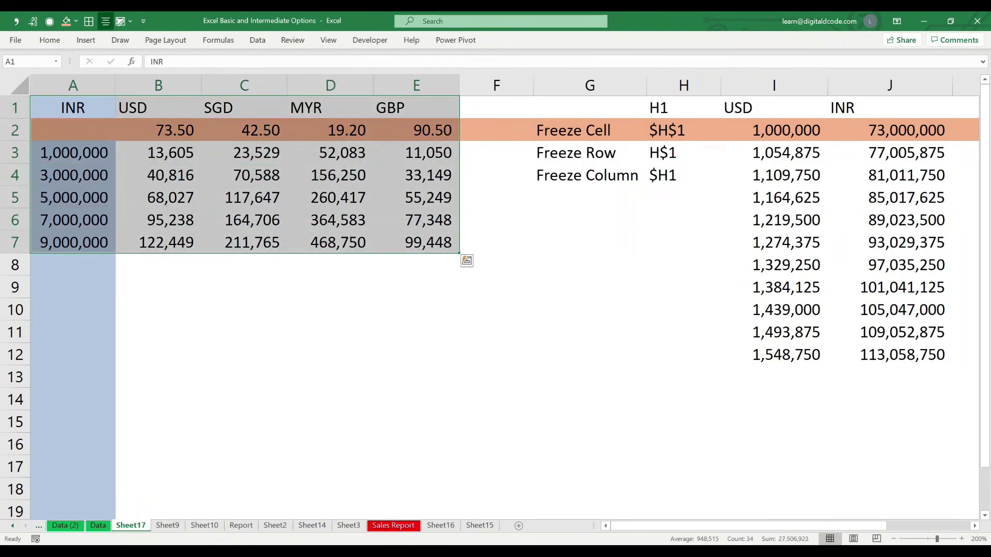
pyautogui.hotkey('ctrl', 'c')
pyautogui.click(72, 310)
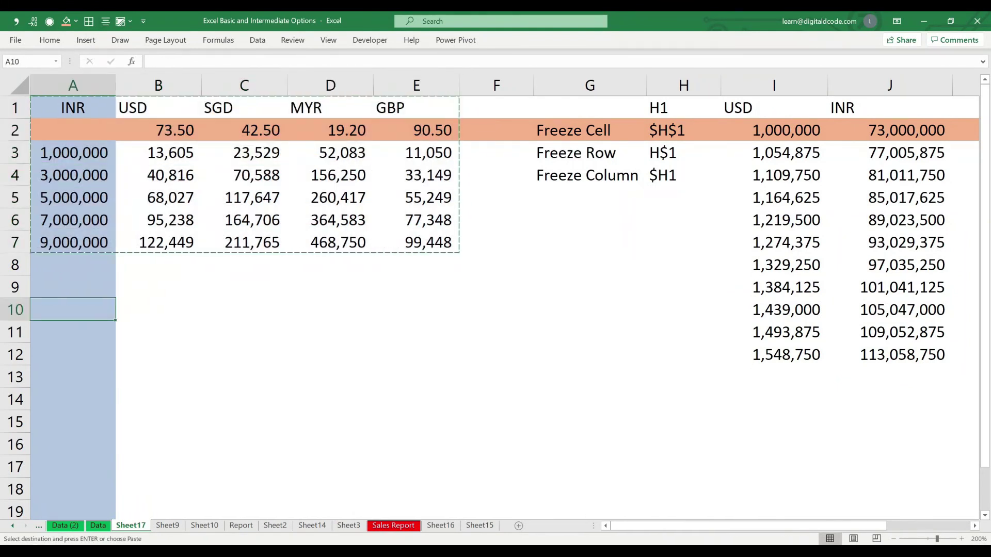
pyautogui.hotkey('ctrl', 'v')
pyautogui.click(159, 355)
pyautogui.moveTo(159, 356); pyautogui.dragTo(428, 445)
pyautogui.press('Delete')
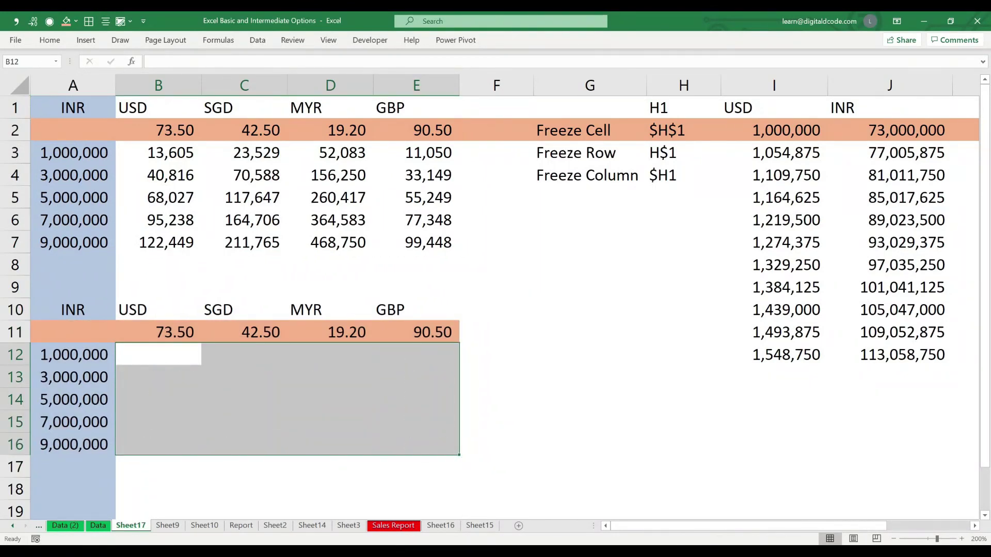
# Enter the formula =A12/B11 in B12 of the copied table.
pyautogui.click(158, 355)
pyautogui.write('=')
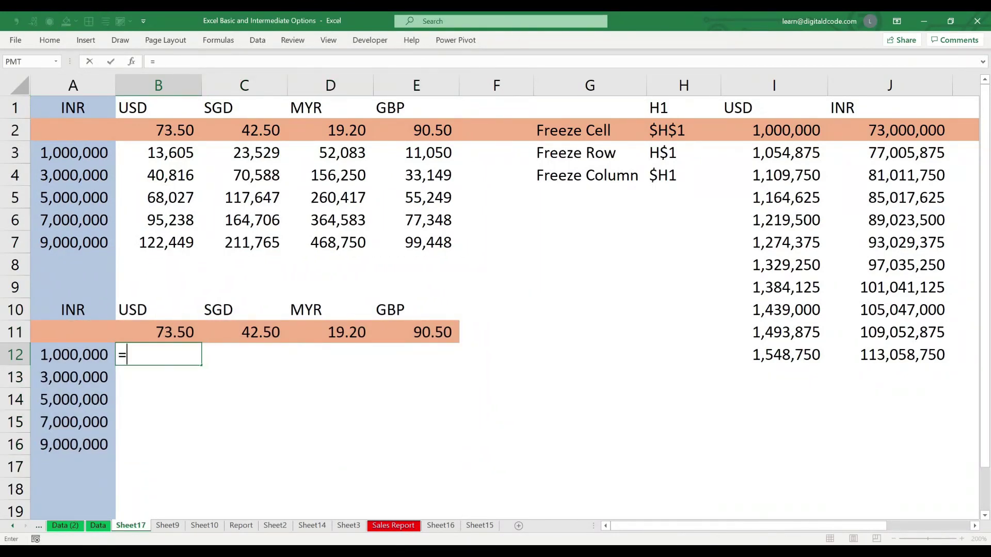
pyautogui.press('Left')
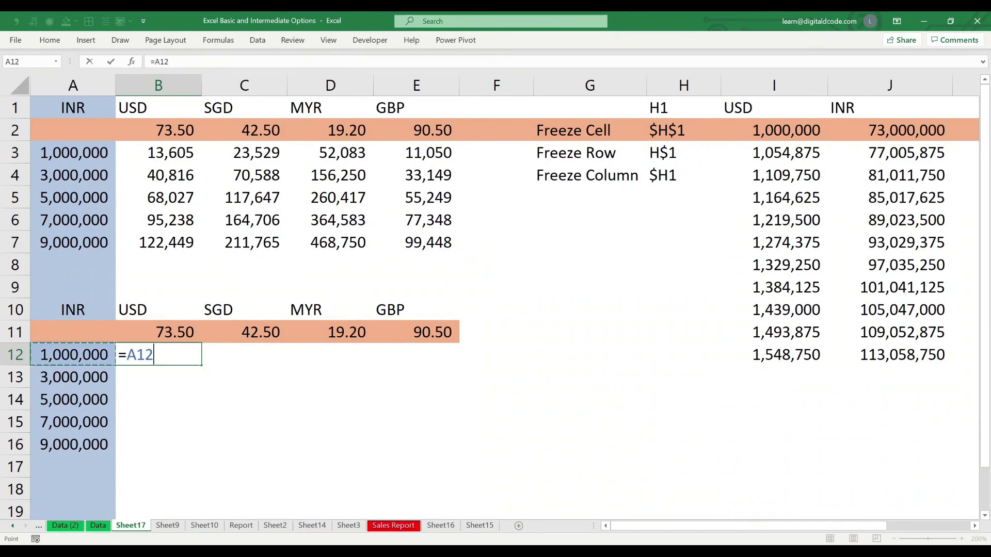
pyautogui.write('/')
pyautogui.press('Up')
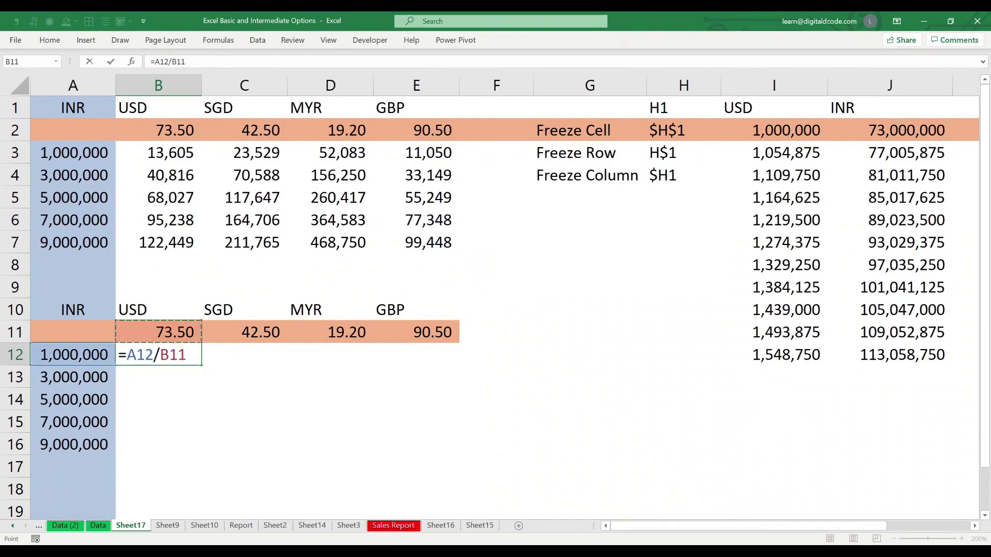
pyautogui.press('Return')
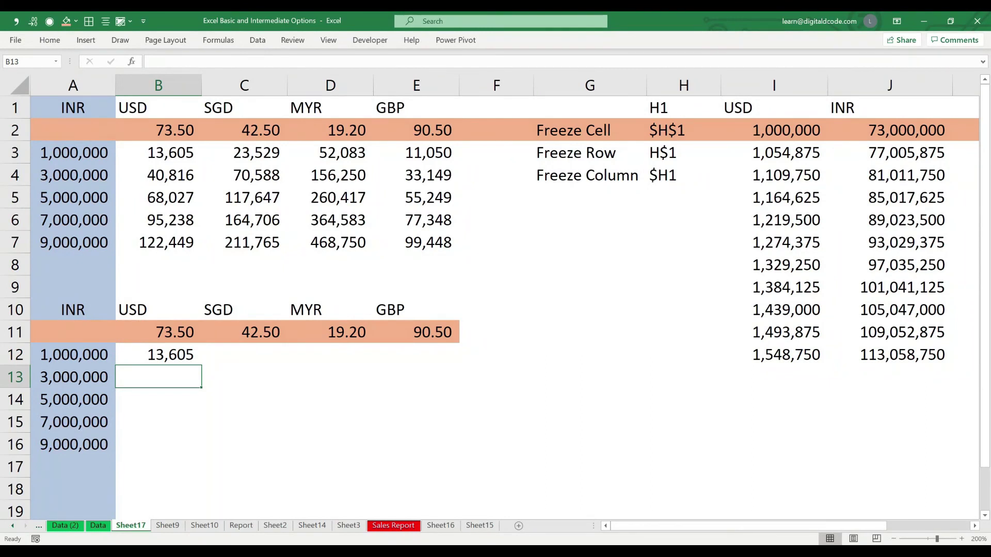
# Freeze column A and row 11 in the B12 formula so that it reads =$A12/B$11.
pyautogui.press('Up')
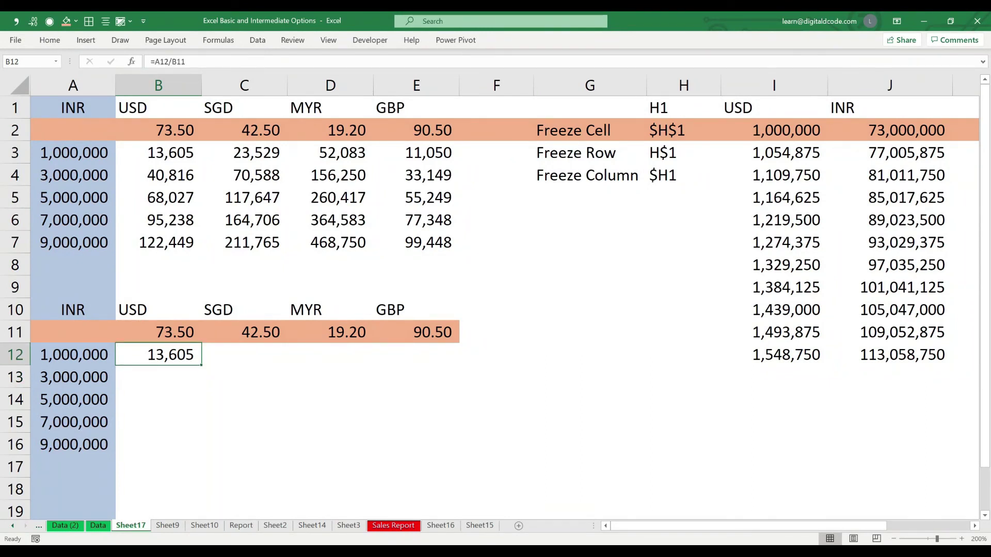
pyautogui.moveTo(73, 310); pyautogui.dragTo(73, 467)
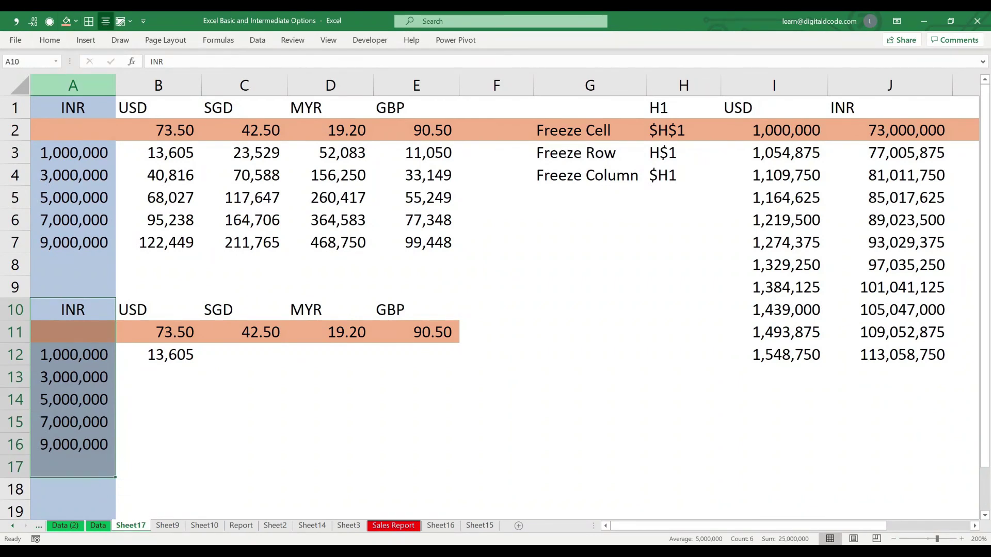
pyautogui.click(73, 85)
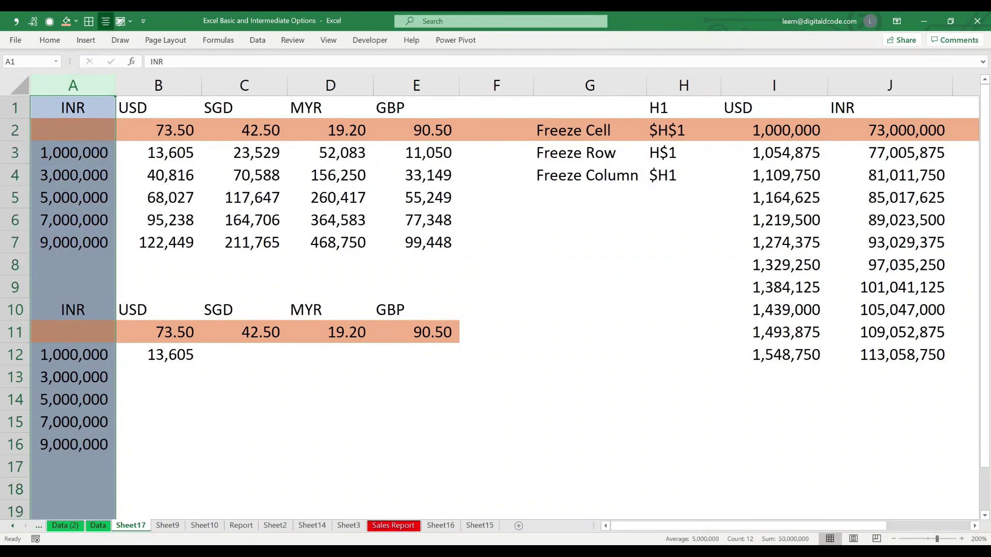
pyautogui.click(15, 333)
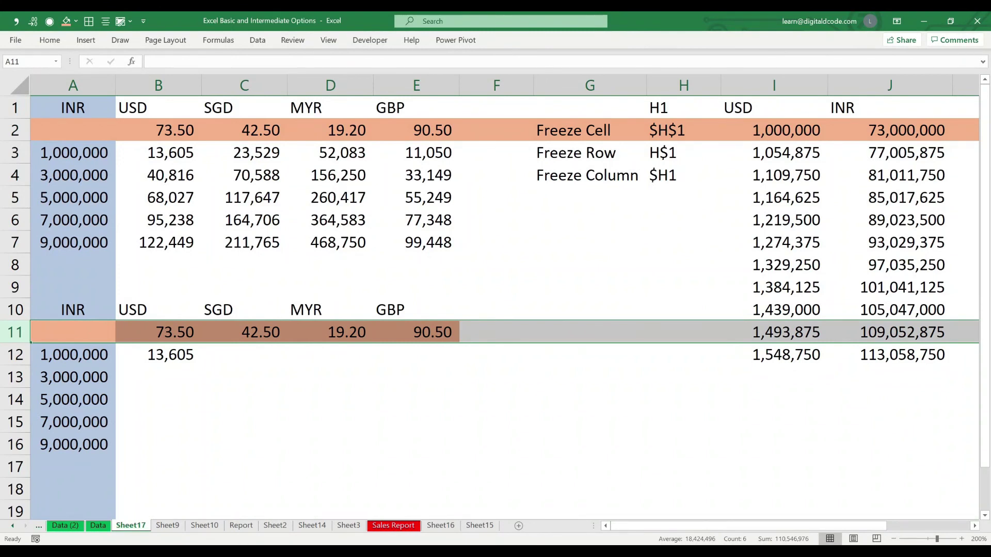
pyautogui.click(158, 355)
pyautogui.press('F2')
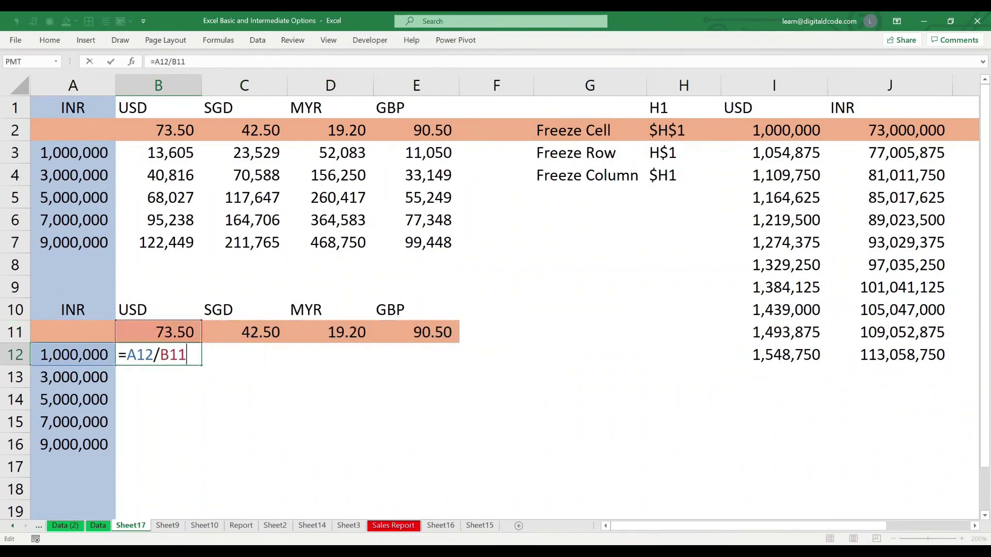
pyautogui.press('Home')
pyautogui.press('Right')
pyautogui.write('$')
pyautogui.press('Right')
pyautogui.press('Right')
pyautogui.press('Right')
pyautogui.press('Right')
pyautogui.press('Right')
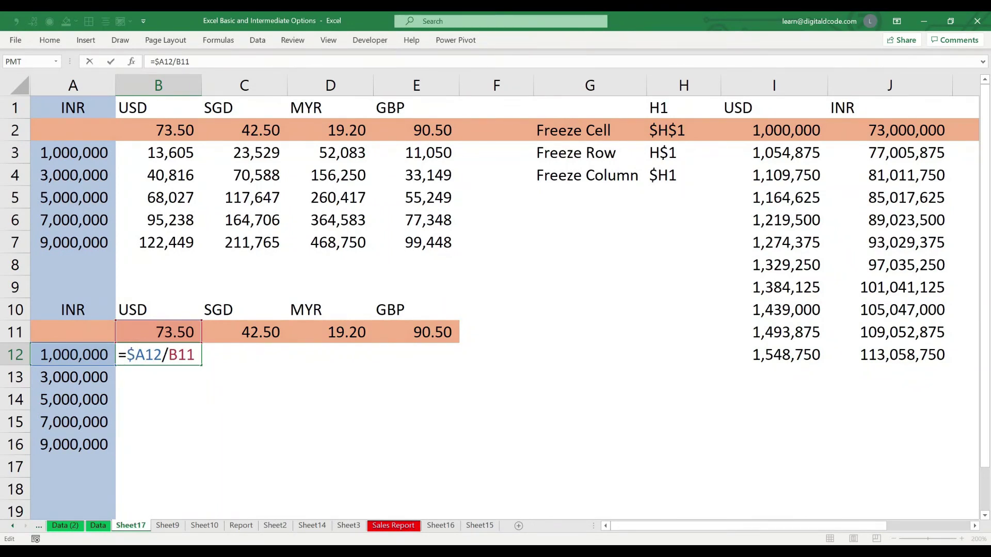
pyautogui.write('$')
pyautogui.press('Return')
# Copy the mixed-reference formula in B12 across the whole range B12:E16.
pyautogui.press('Up')
pyautogui.hotkey('ctrl', 'c')
pyautogui.hotkey('shift', 'Down')
pyautogui.hotkey('shift', 'Down')
pyautogui.hotkey('shift', 'Down')
pyautogui.hotkey('shift', 'Down')
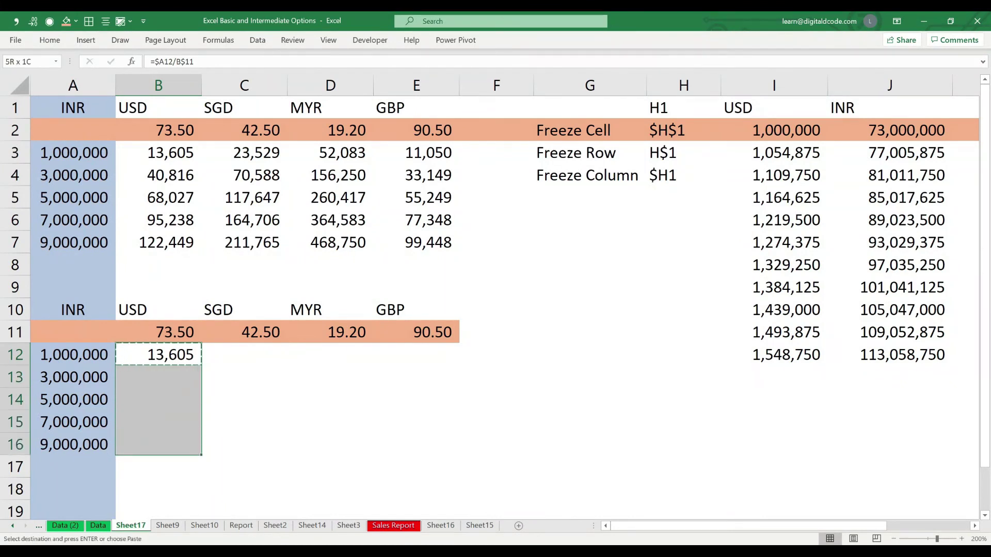
pyautogui.hotkey('shift', 'Right')
pyautogui.hotkey('shift', 'Right')
pyautogui.hotkey('shift', 'Right')
pyautogui.hotkey('shift', 'Right')
pyautogui.hotkey('shift', 'Left')
pyautogui.press('Return')
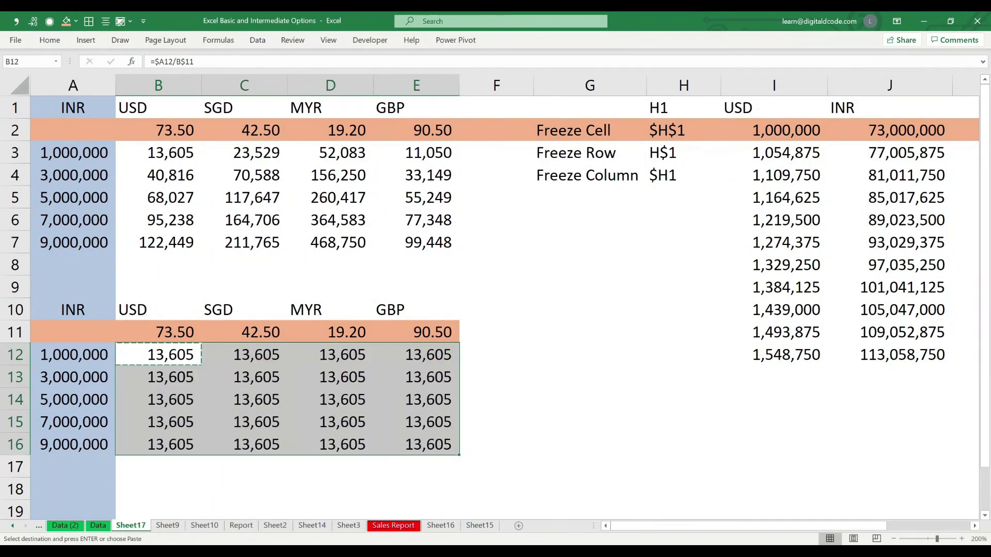
# Examine the references in the copied USD formula in B13 and the SGD formulas in C13 to C15.
pyautogui.press('Down')
pyautogui.press('F2')
pyautogui.press('Escape')
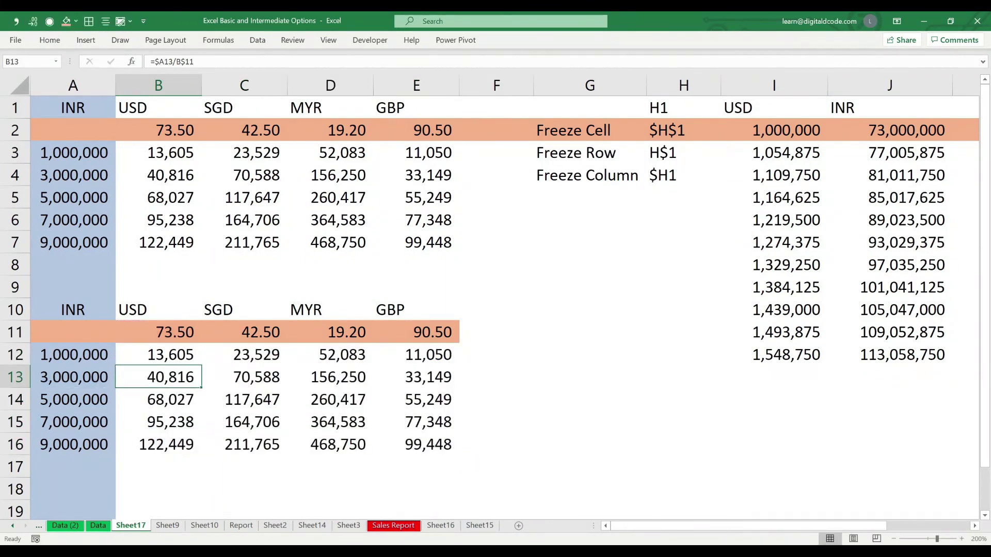
pyautogui.press('Right')
pyautogui.press('F2')
pyautogui.press('Return')
pyautogui.press('F2')
pyautogui.press('Return')
pyautogui.press('F2')
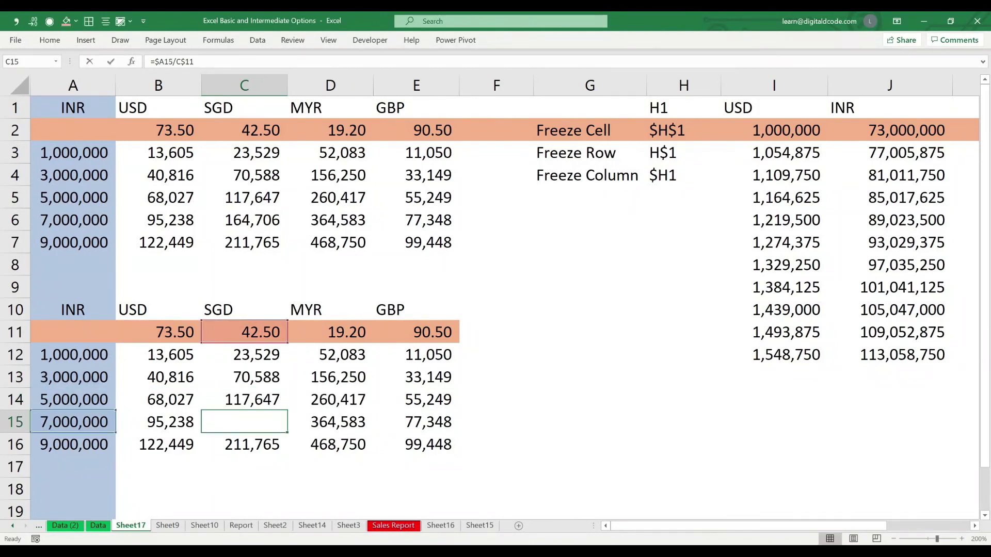
pyautogui.press('Escape')
# Examine the references in the MYR formulas in D15 and D16 and the GBP formula in E16, and return to A1.
pyautogui.press('Right')
pyautogui.press('F2')
pyautogui.press('Return')
pyautogui.press('F2')
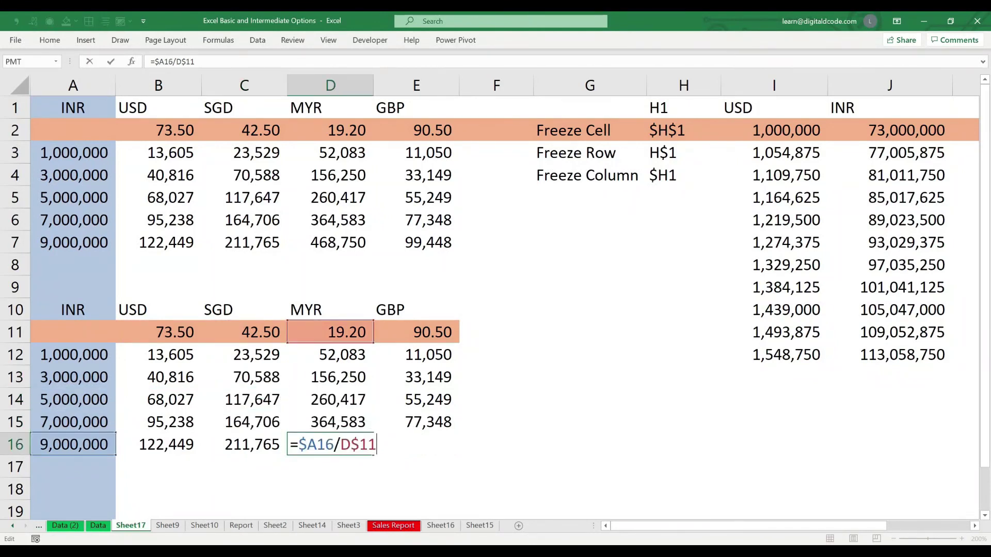
pyautogui.press('Escape')
pyautogui.press('Right')
pyautogui.press('F2')
pyautogui.press('Escape')
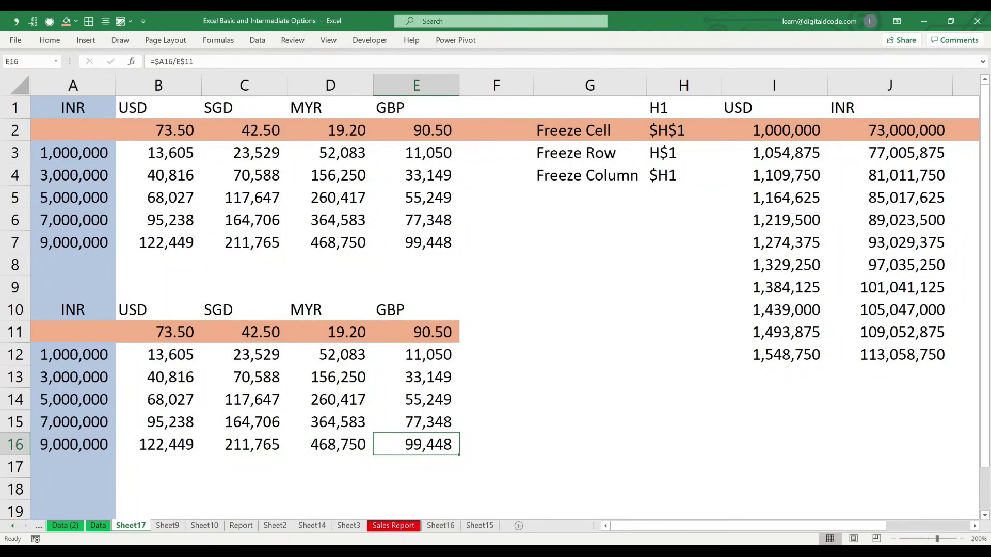
pyautogui.hotkey('ctrl', 'Home')
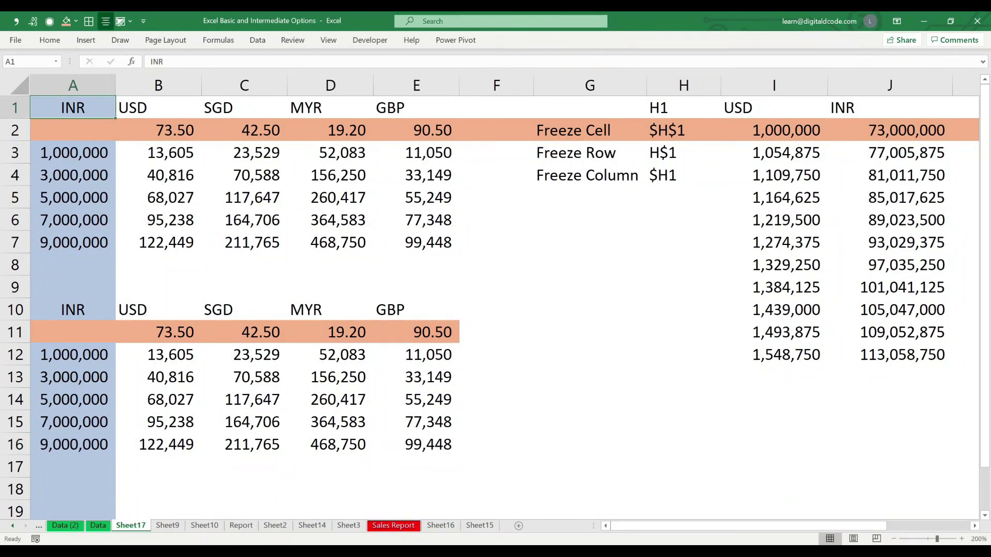